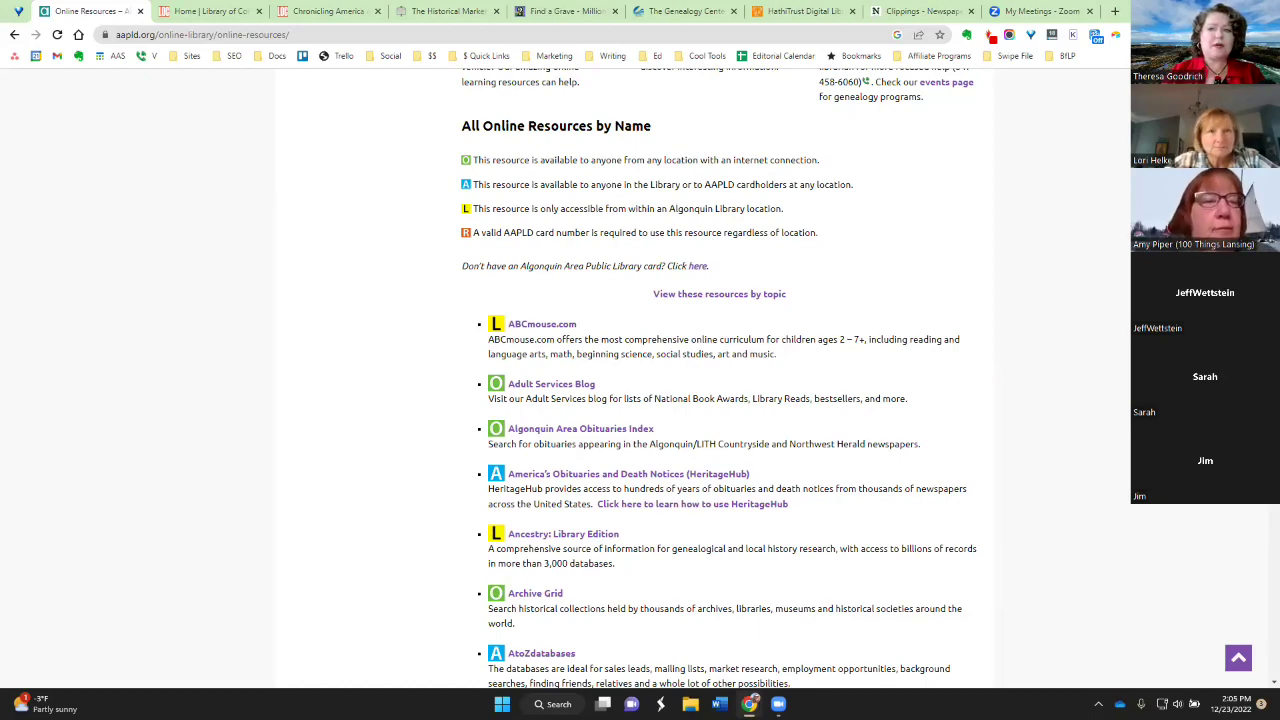
pyautogui.scroll(4, 822, 481)
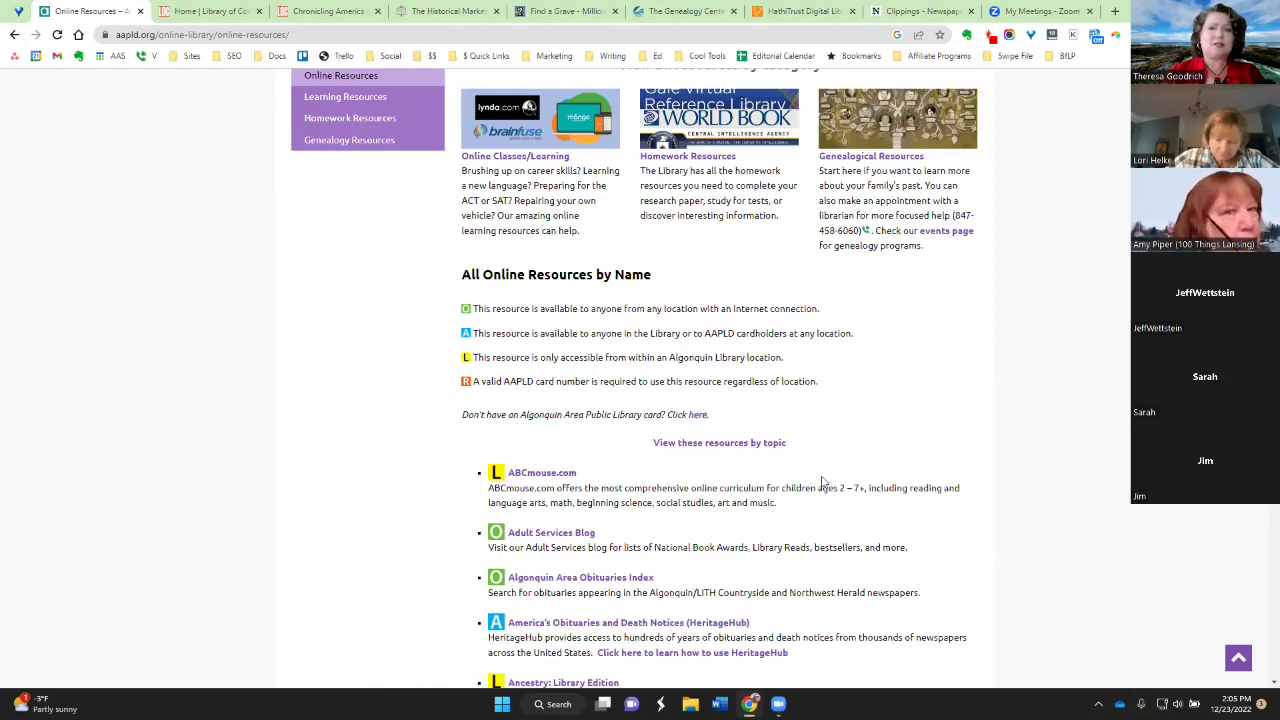
pyautogui.scroll(1, 822, 481)
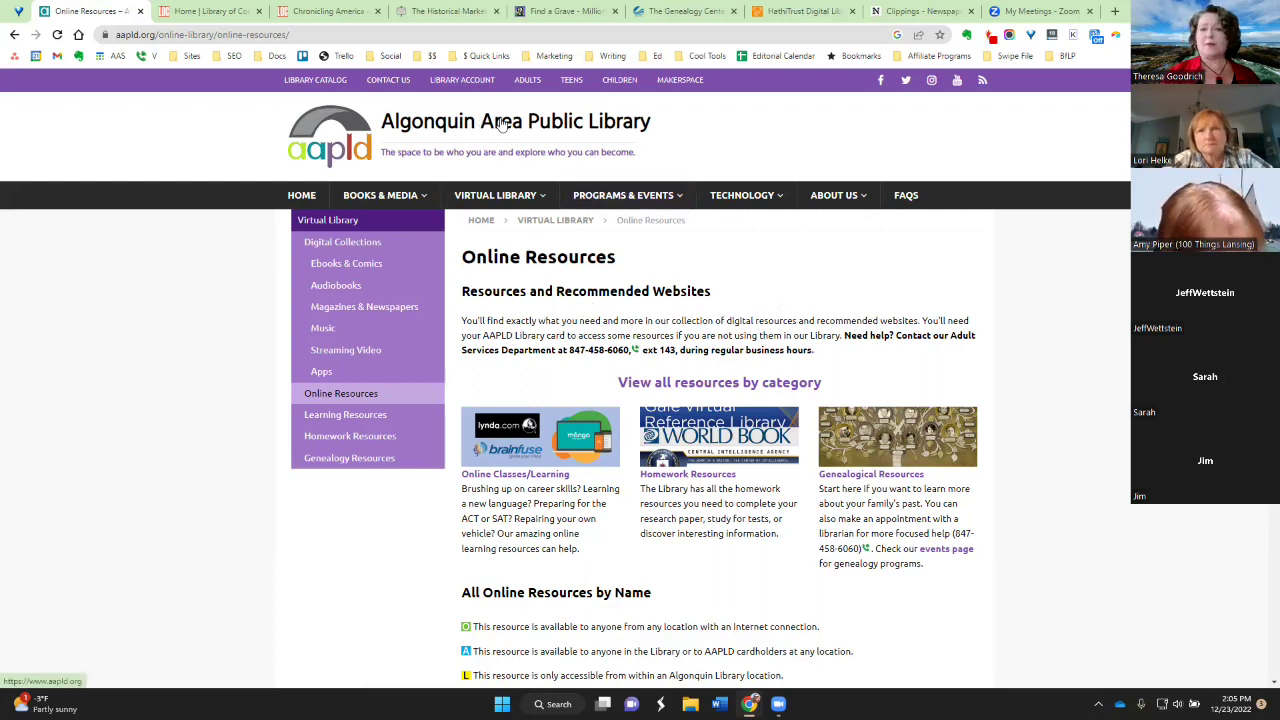
pyautogui.moveTo(506, 199)
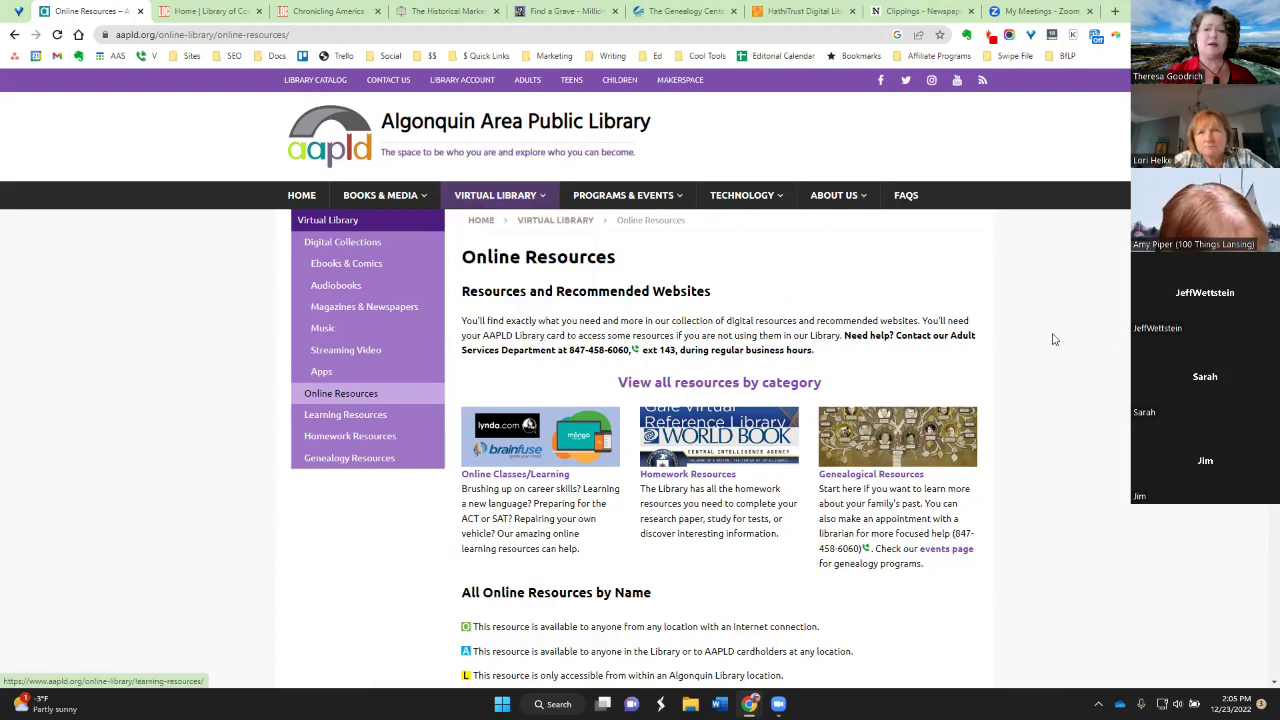
pyautogui.scroll(-1, 1102, 349)
pyautogui.scroll(-9, 1102, 349)
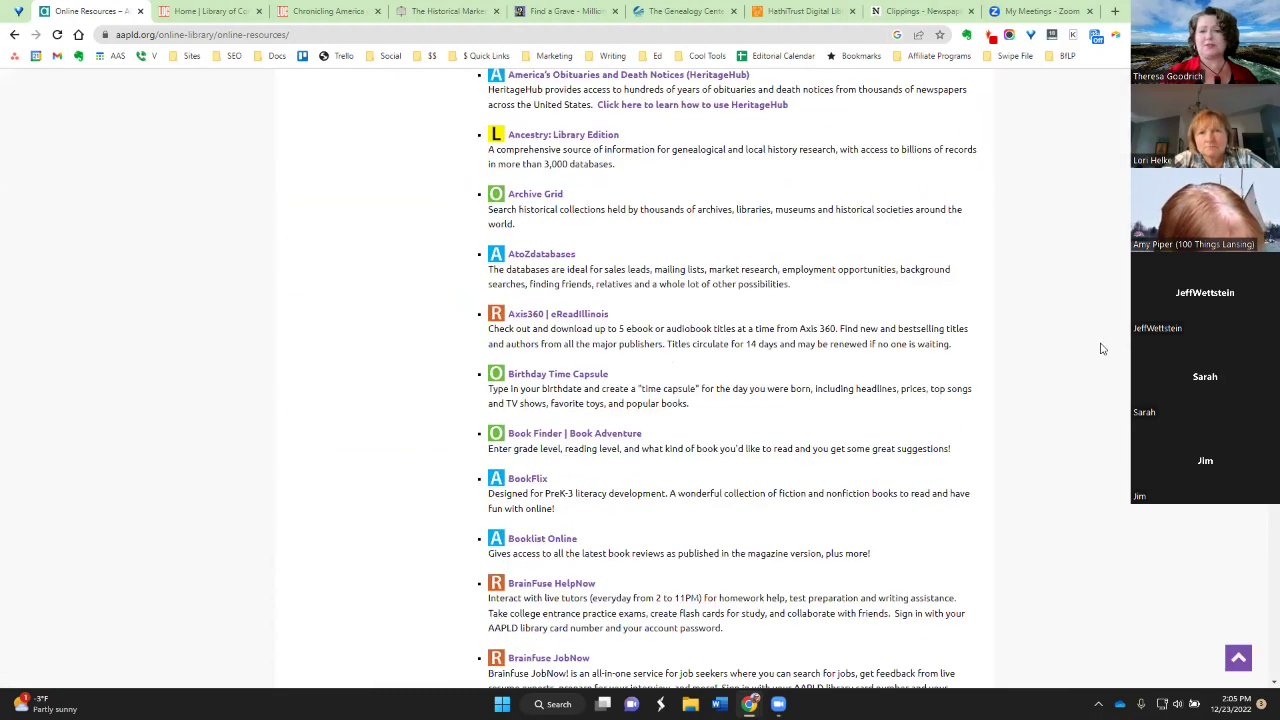
pyautogui.scroll(-3, 1102, 349)
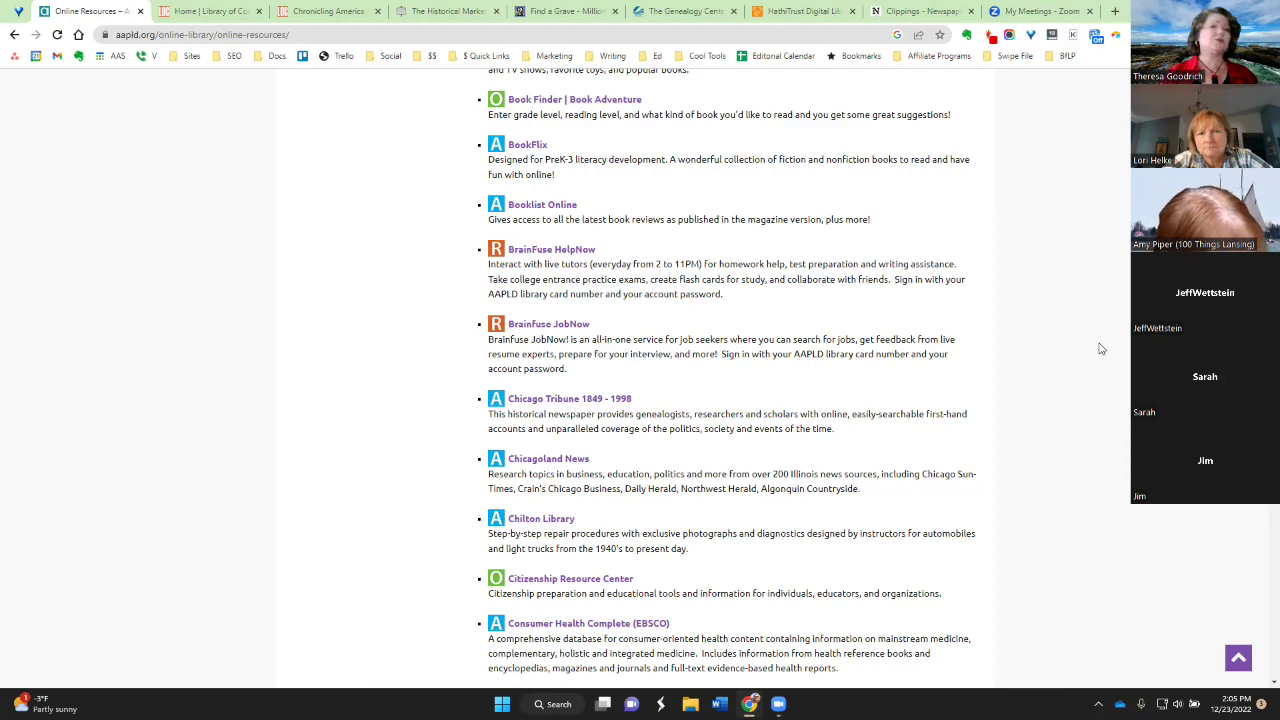
pyautogui.scroll(-2, 1102, 349)
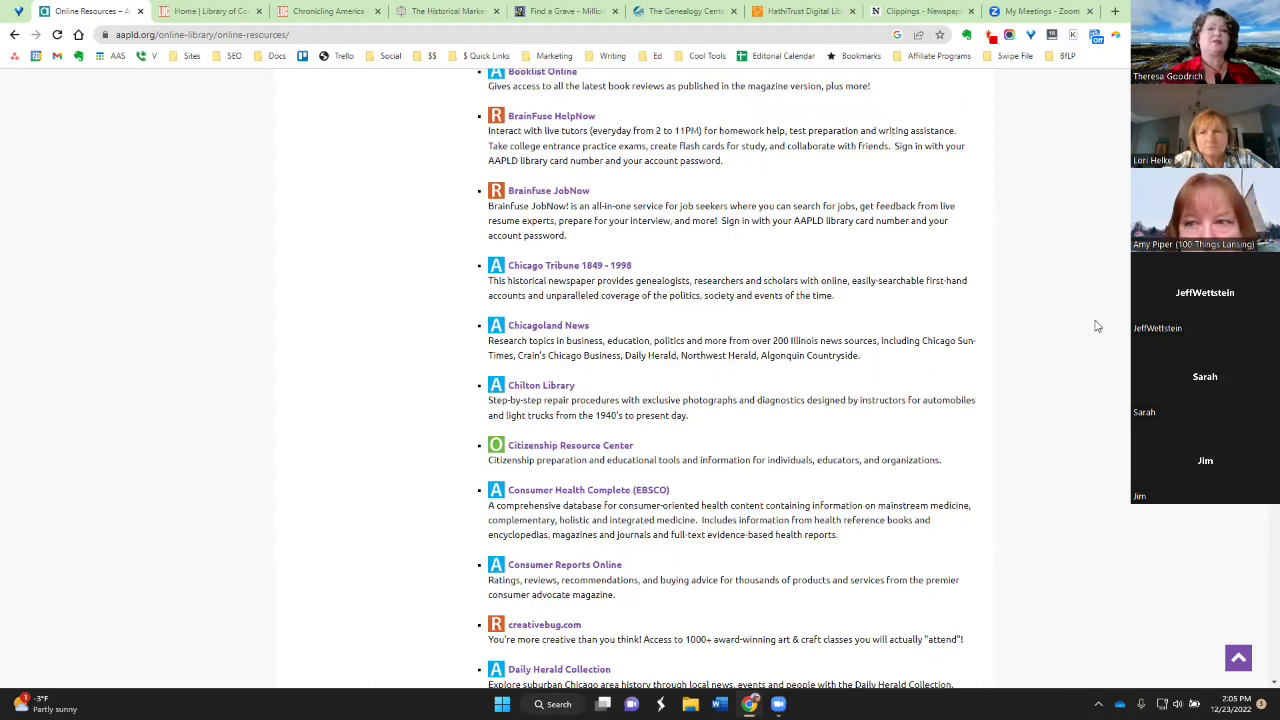
pyautogui.scroll(-1, 1094, 326)
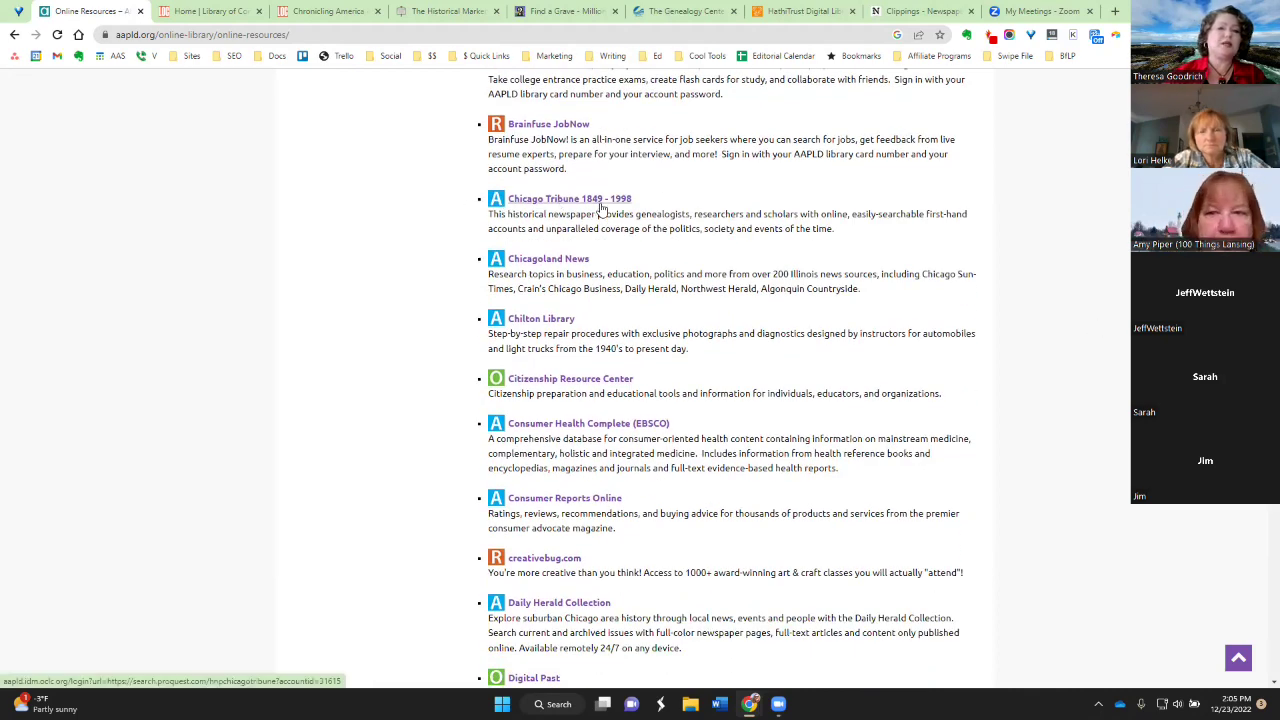
pyautogui.click(600, 205)
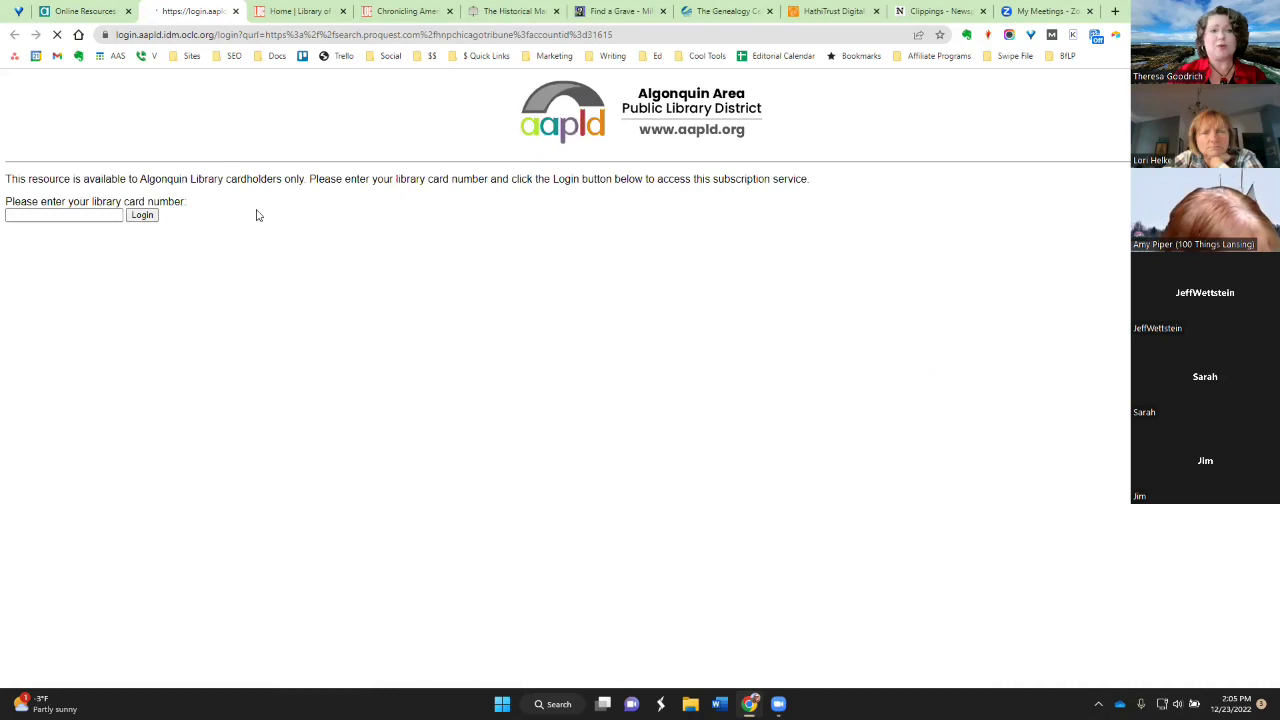
pyautogui.click(78, 10)
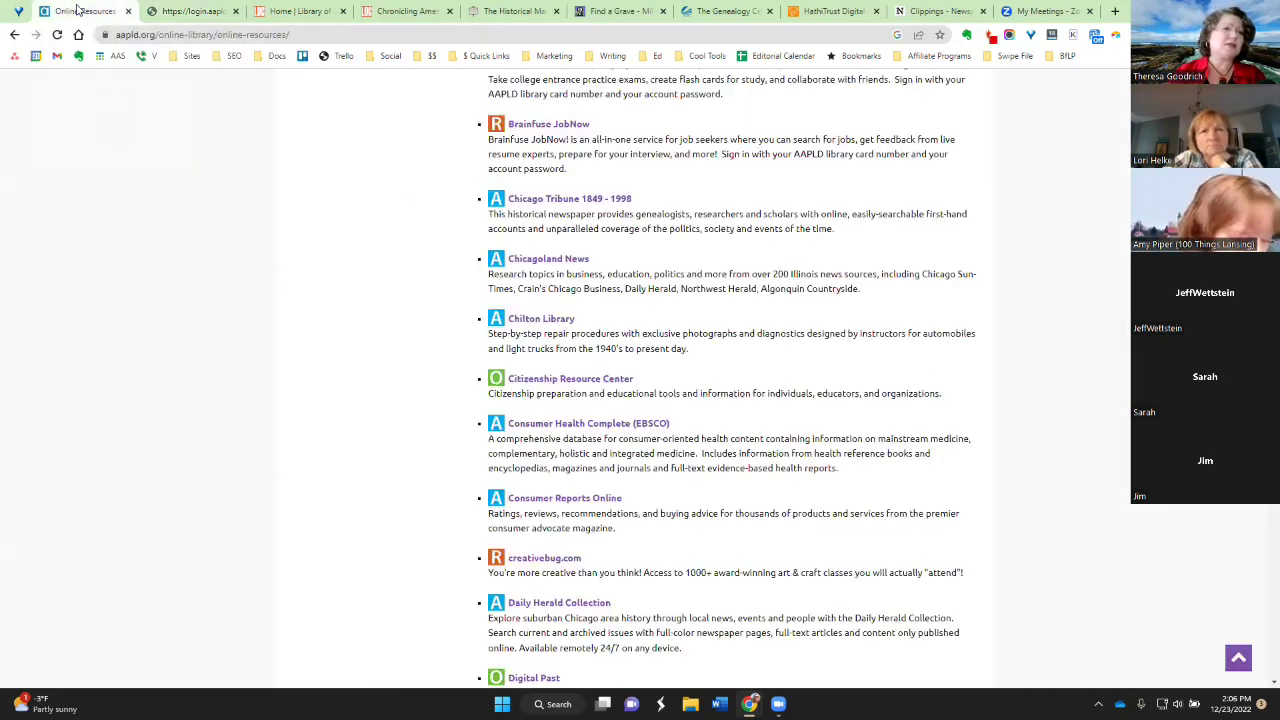
pyautogui.click(180, 10)
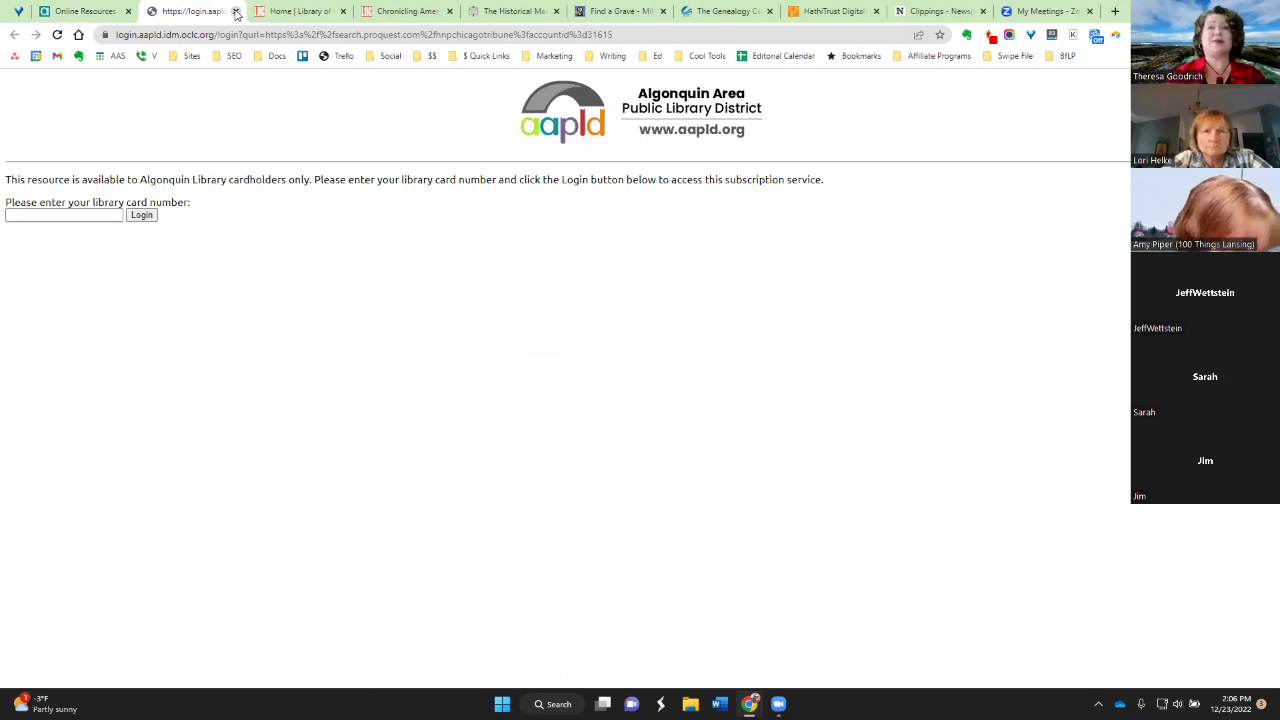
pyautogui.click(236, 11)
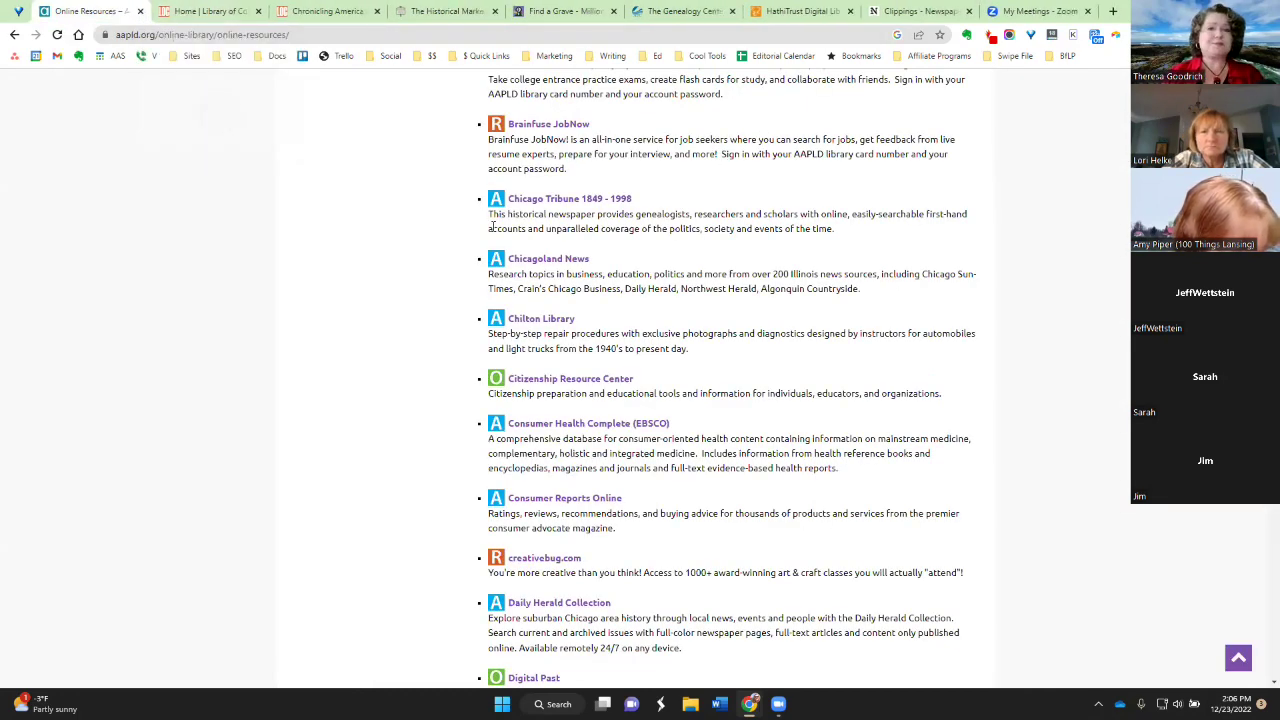
# On loc.gov, search the Photos, Prints, Drawings collection for 'auditorium building'
pyautogui.click(205, 12)
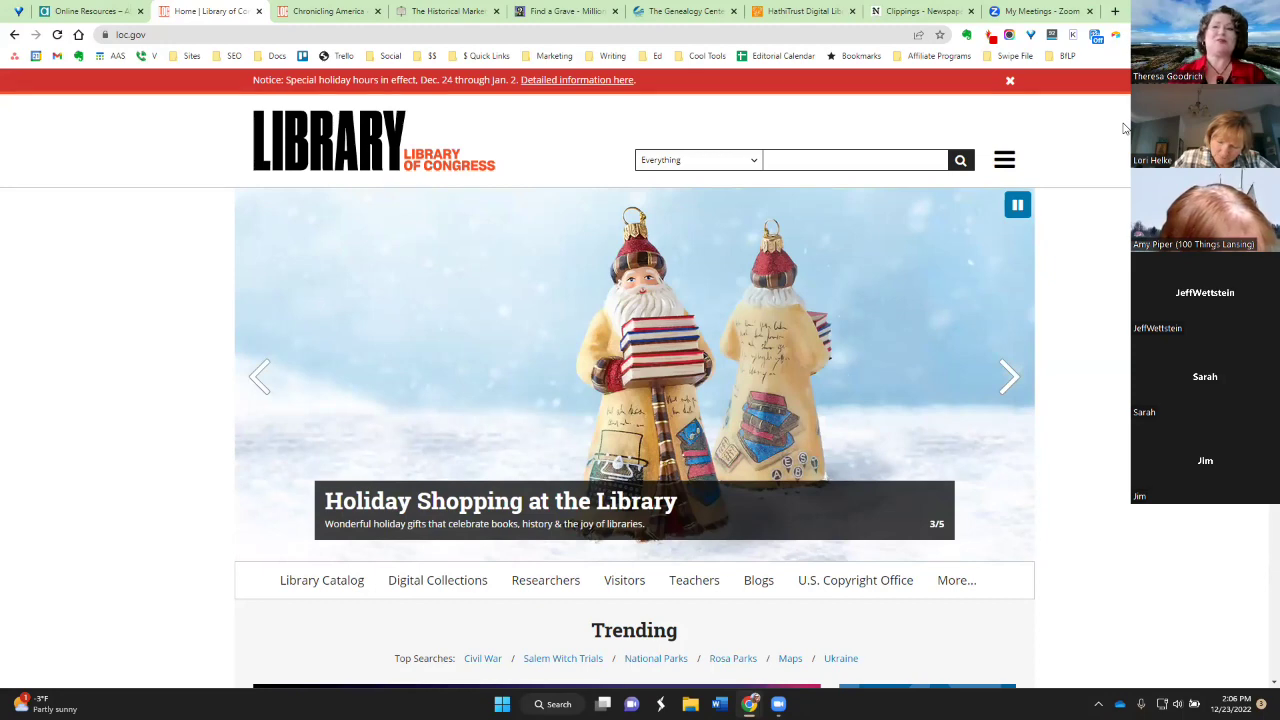
pyautogui.click(751, 162)
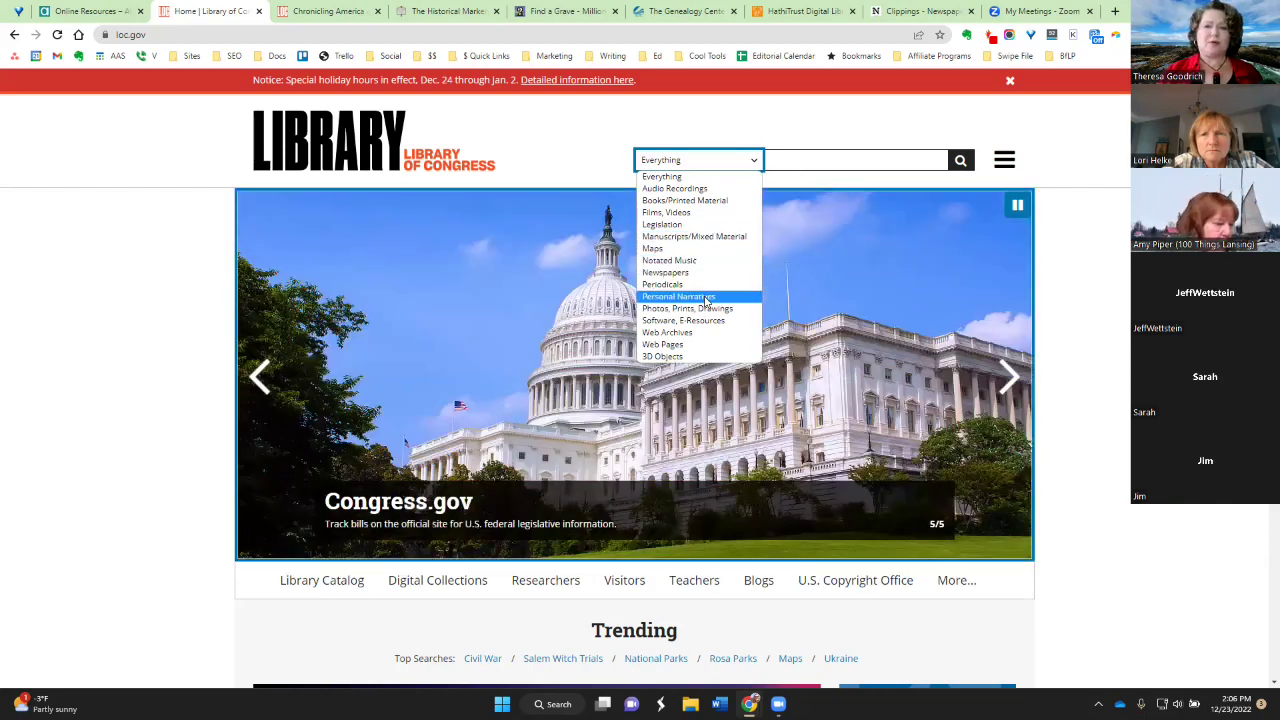
pyautogui.click(698, 312)
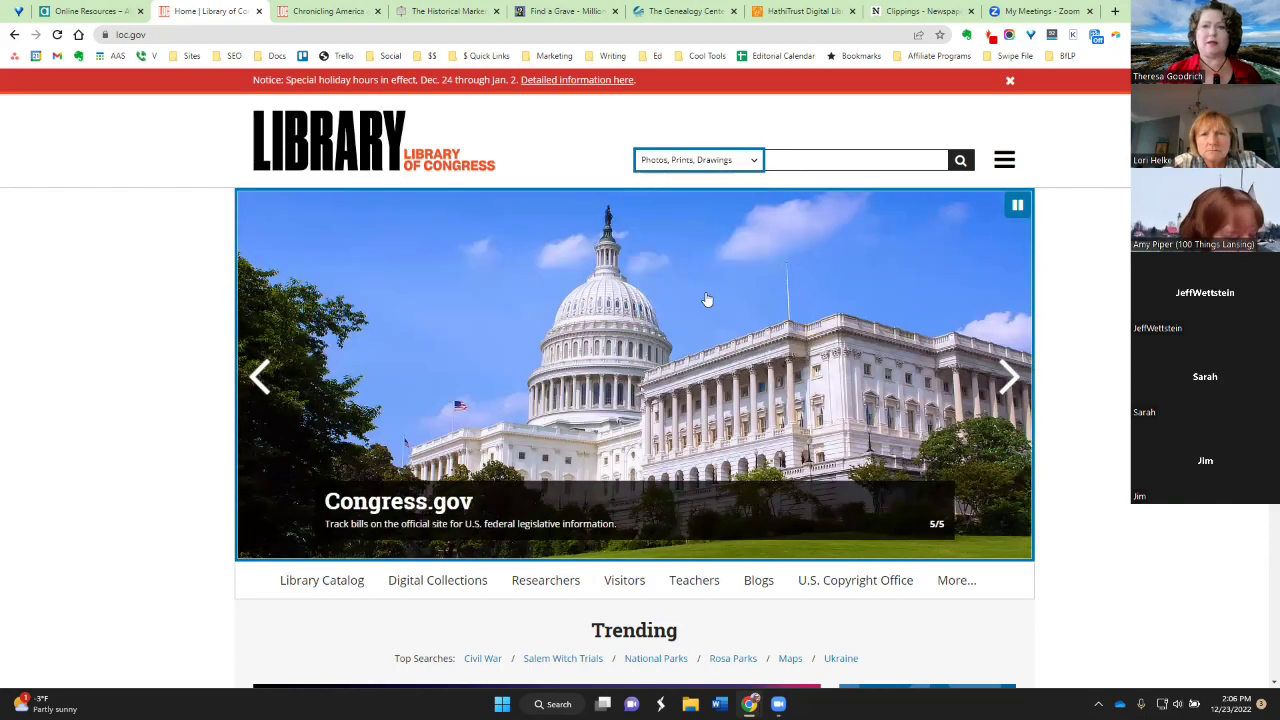
pyautogui.click(790, 163)
pyautogui.write('a')
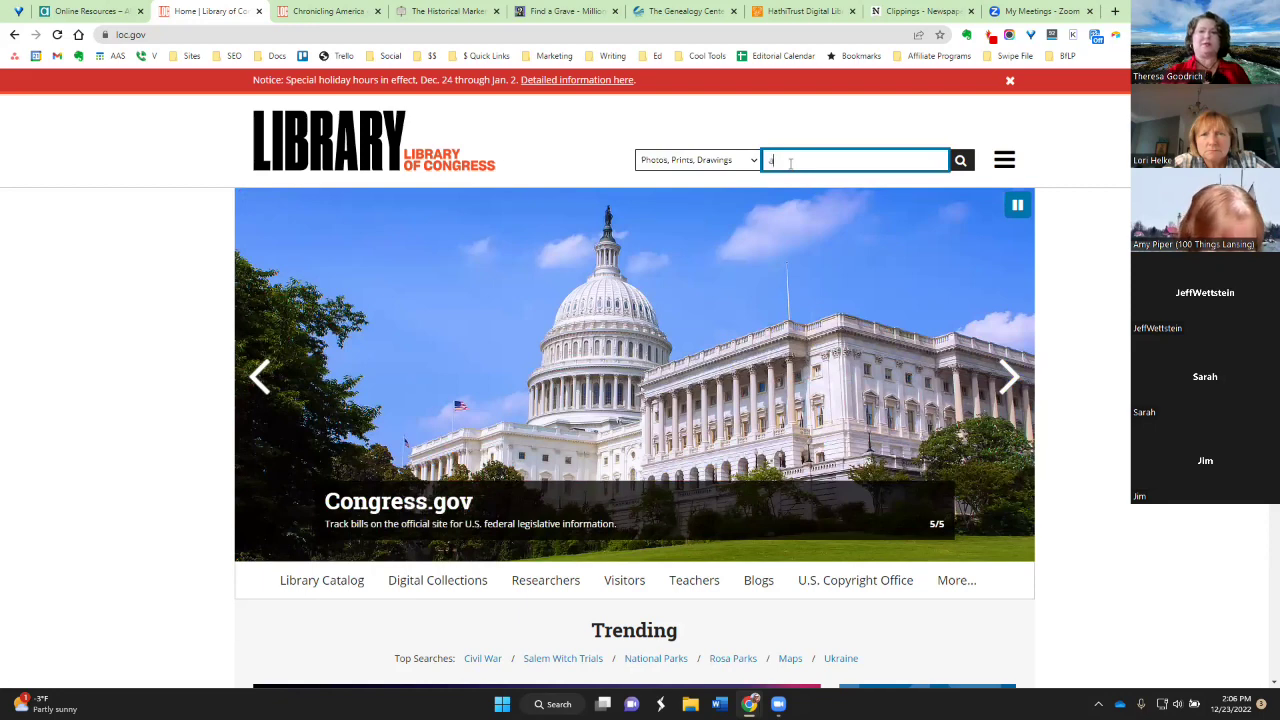
pyautogui.write('udito')
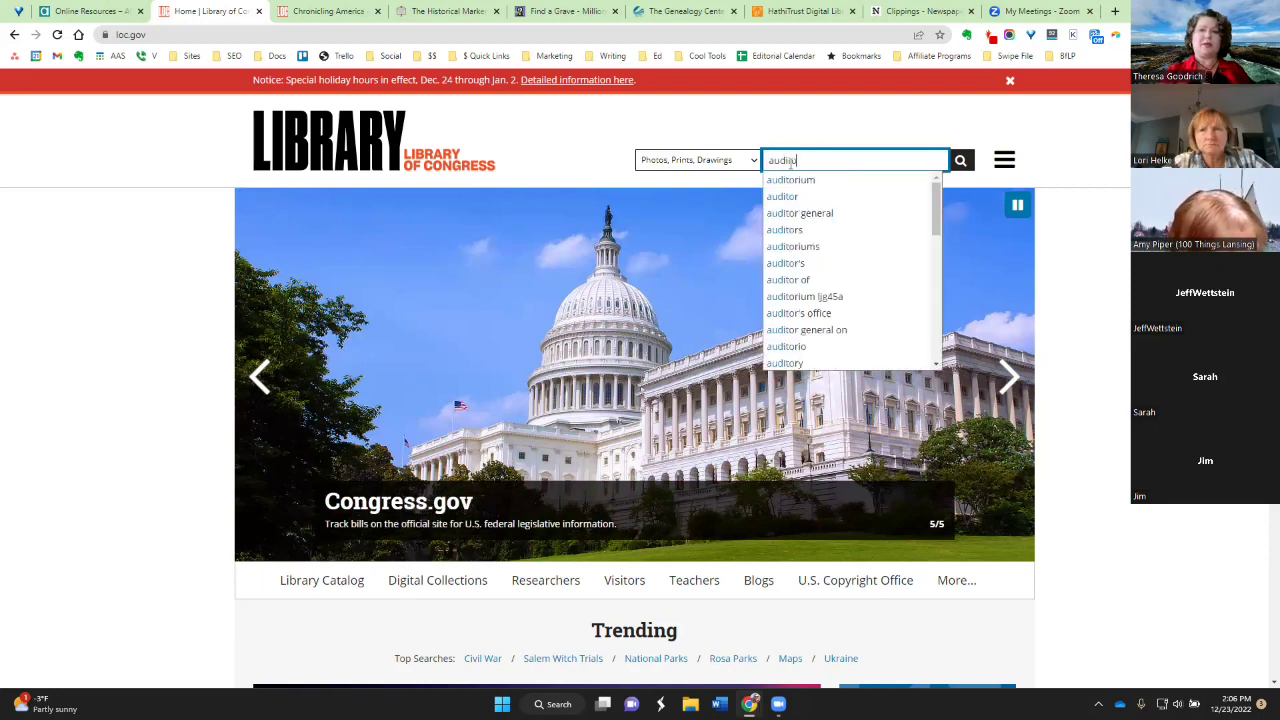
pyautogui.write('rium building')
pyautogui.press('Return')
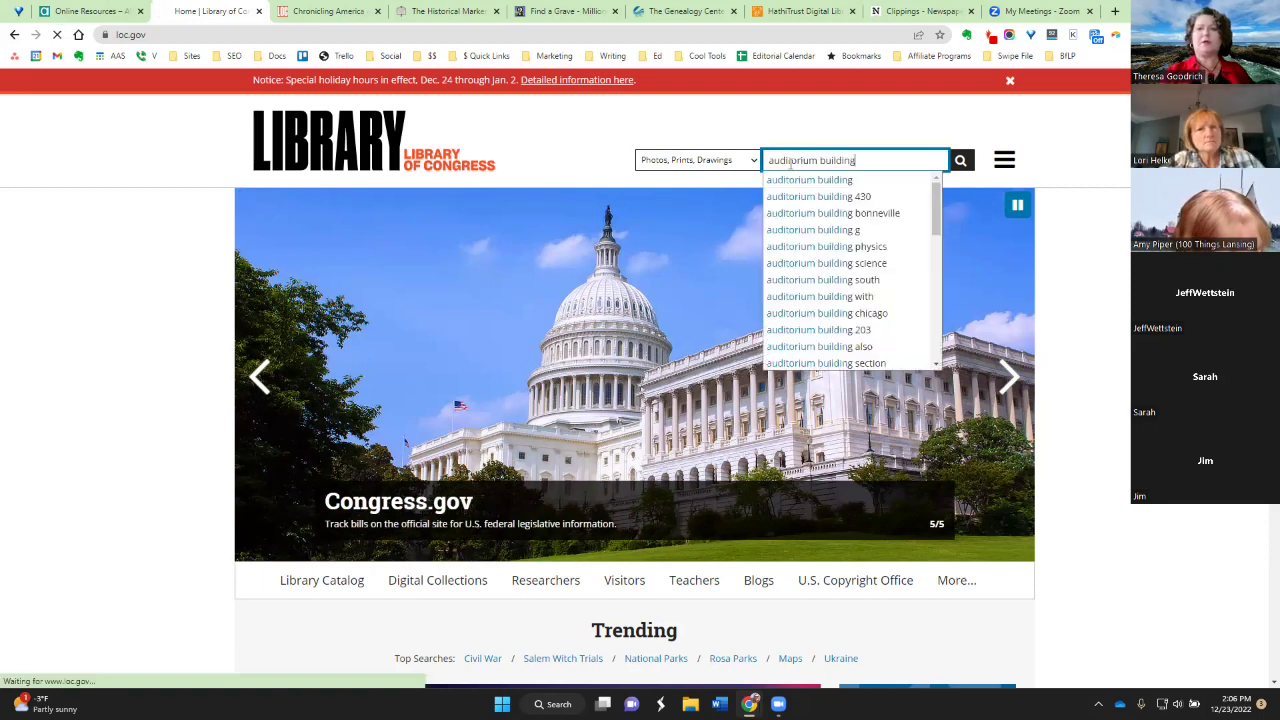
pyautogui.click(963, 164)
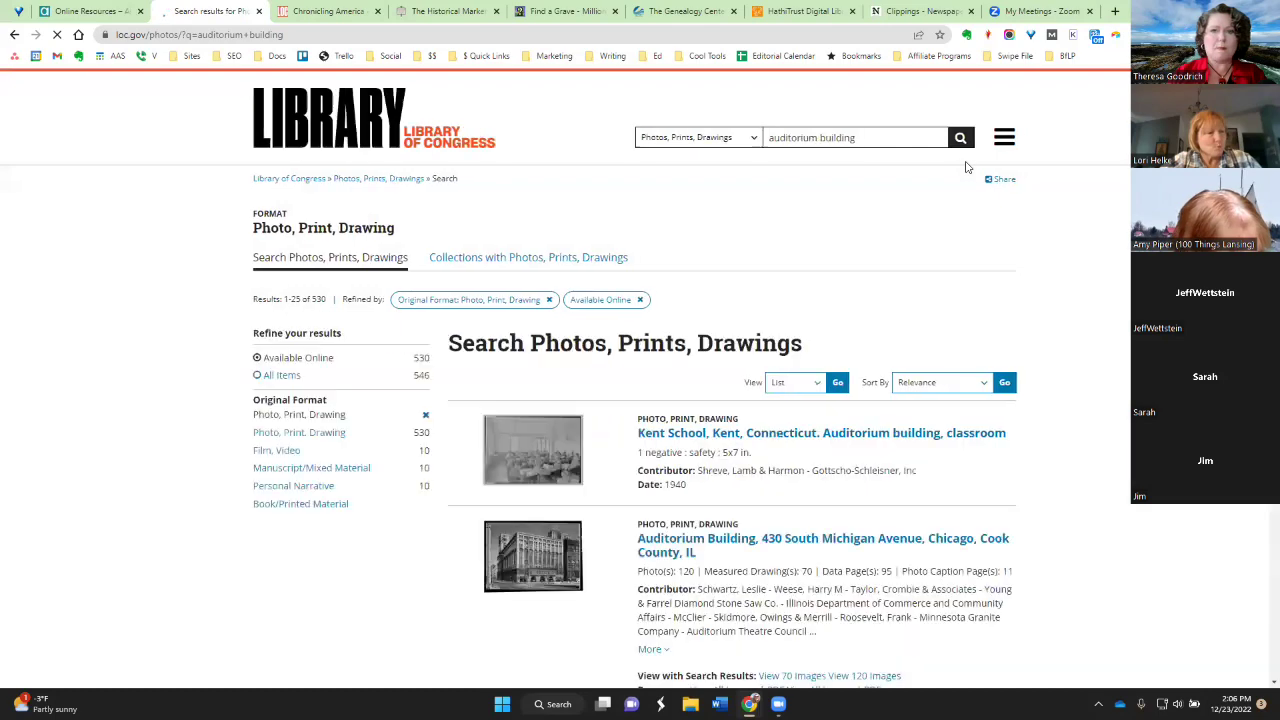
# Review the Auditorium Building, 430 South Michigan Avenue record and expand its Rights & Access section
pyautogui.scroll(-3, 1049, 337)
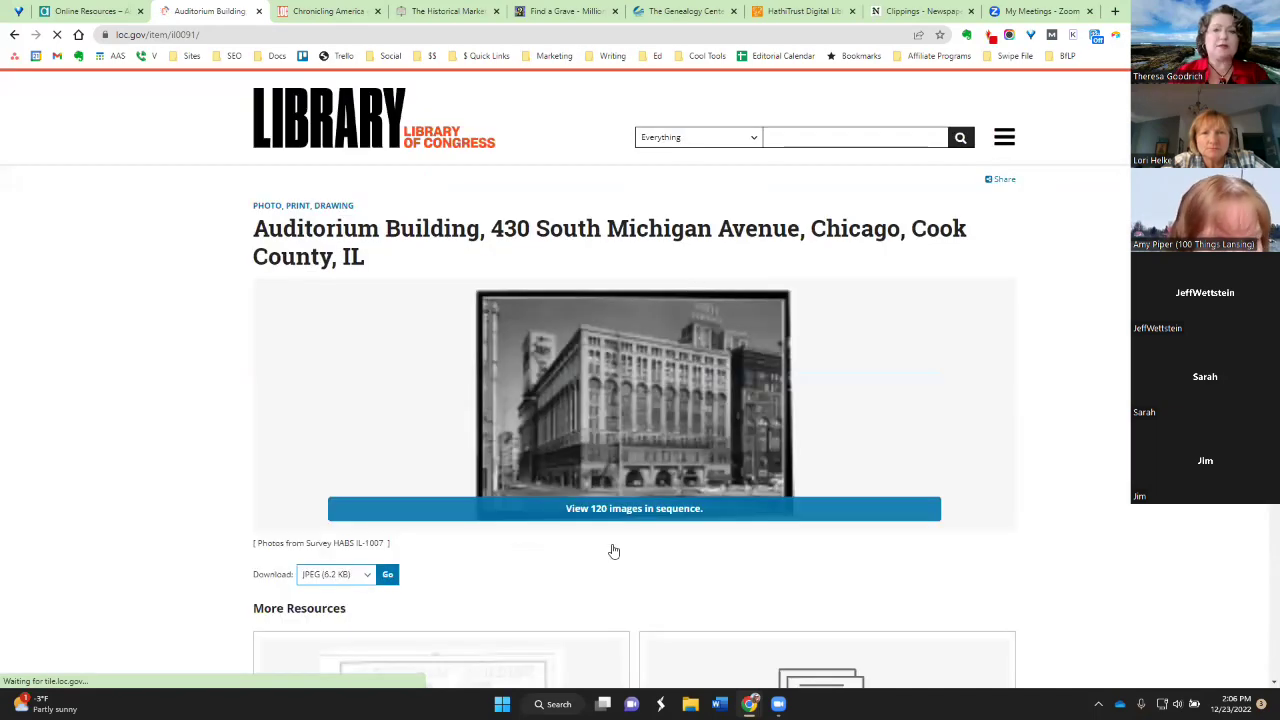
pyautogui.scroll(-1, 640, 457)
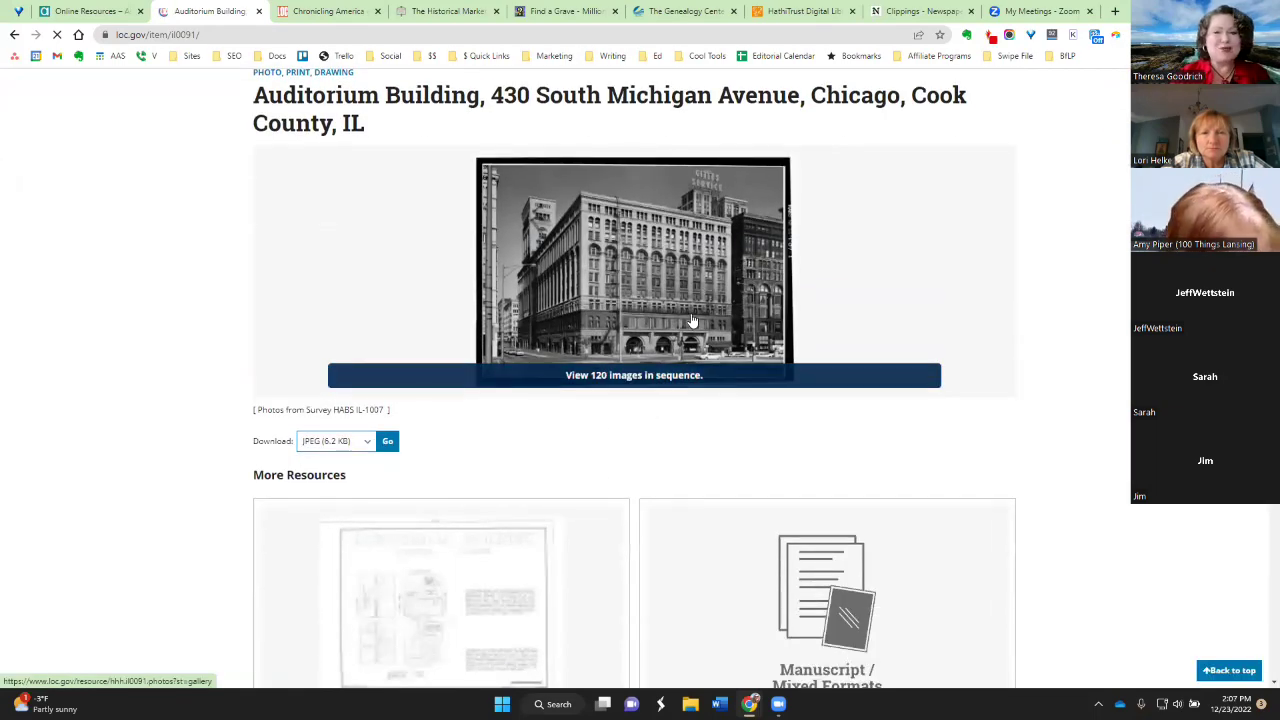
pyautogui.scroll(-2, 688, 239)
pyautogui.scroll(3, 682, 222)
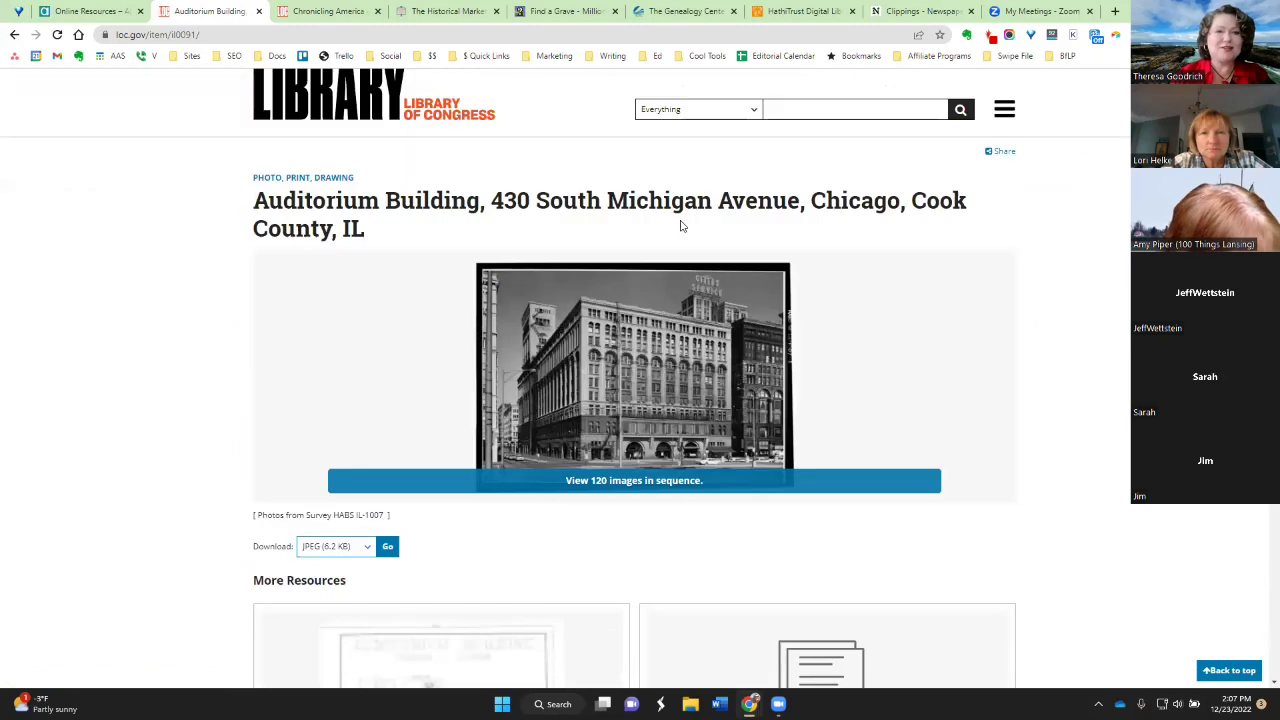
pyautogui.scroll(-8, 660, 322)
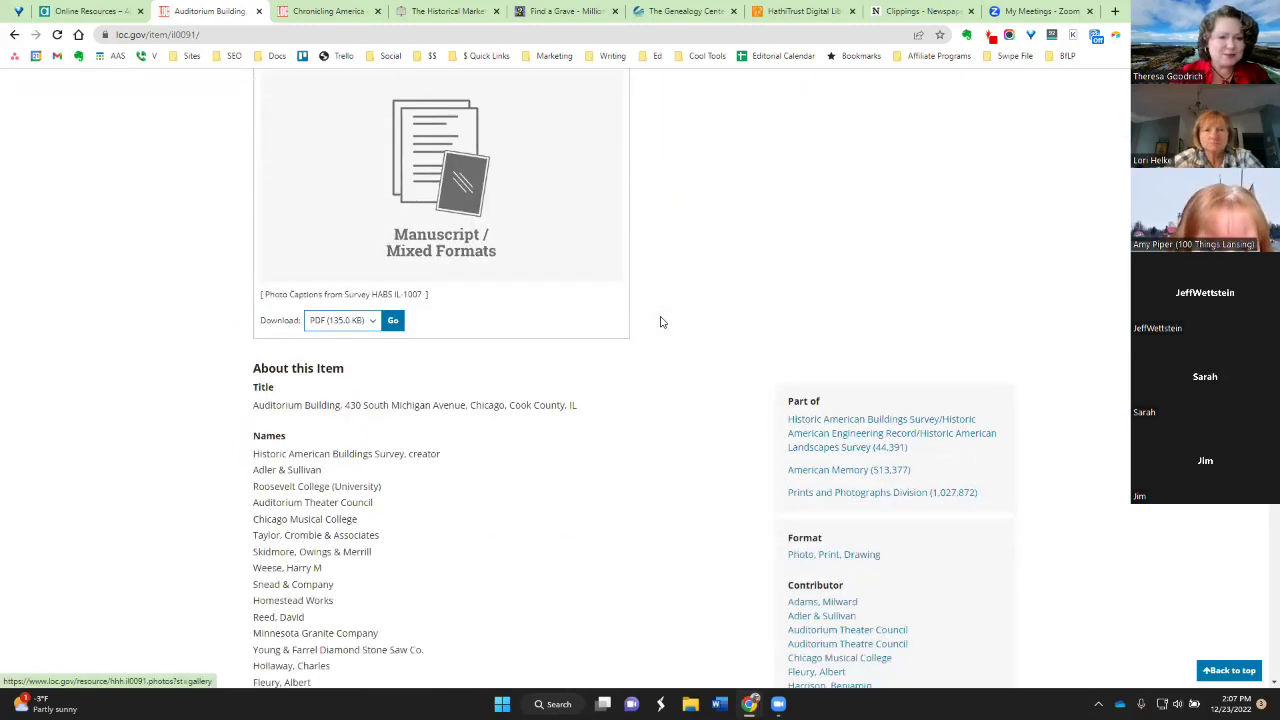
pyautogui.scroll(-5, 660, 322)
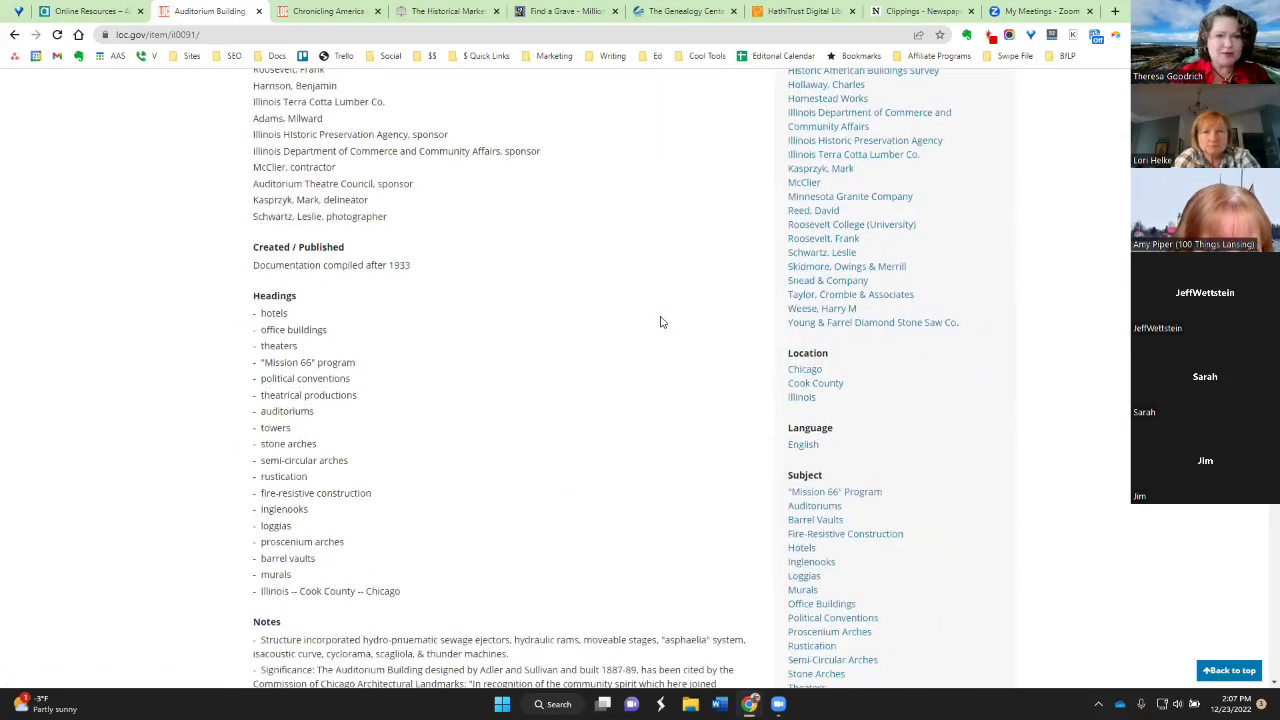
pyautogui.scroll(-7, 660, 322)
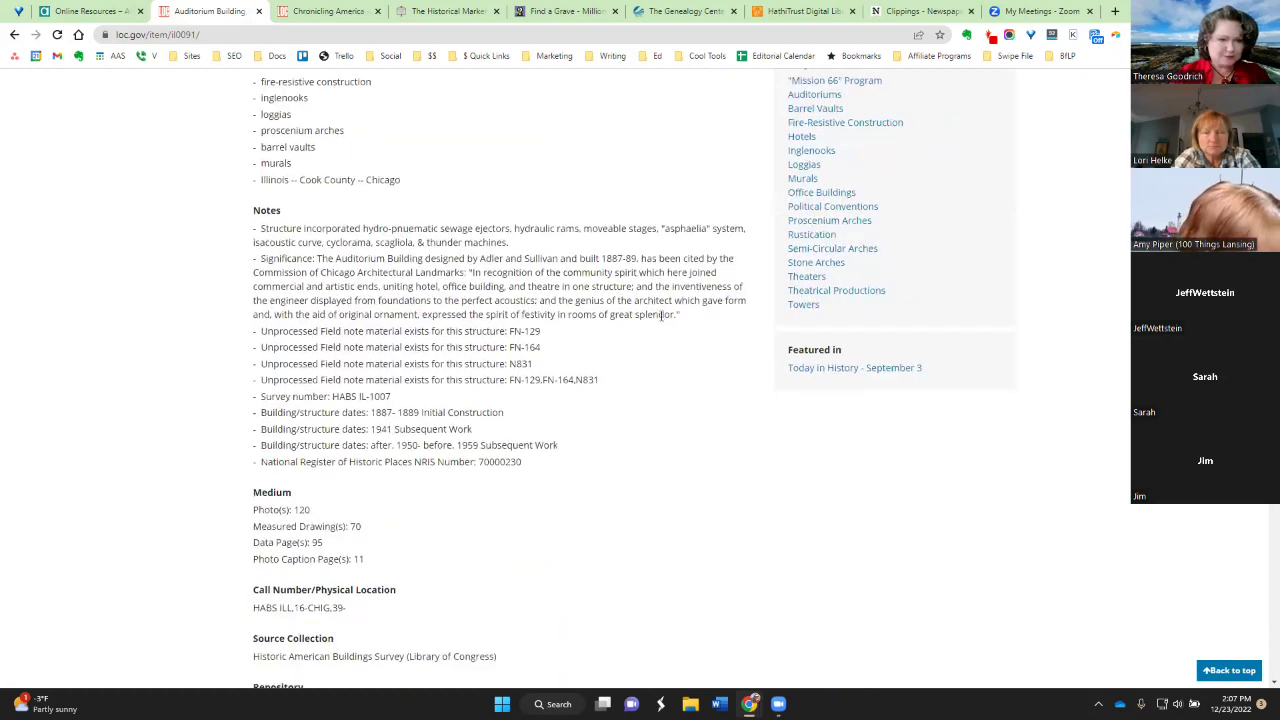
pyautogui.scroll(-5, 660, 322)
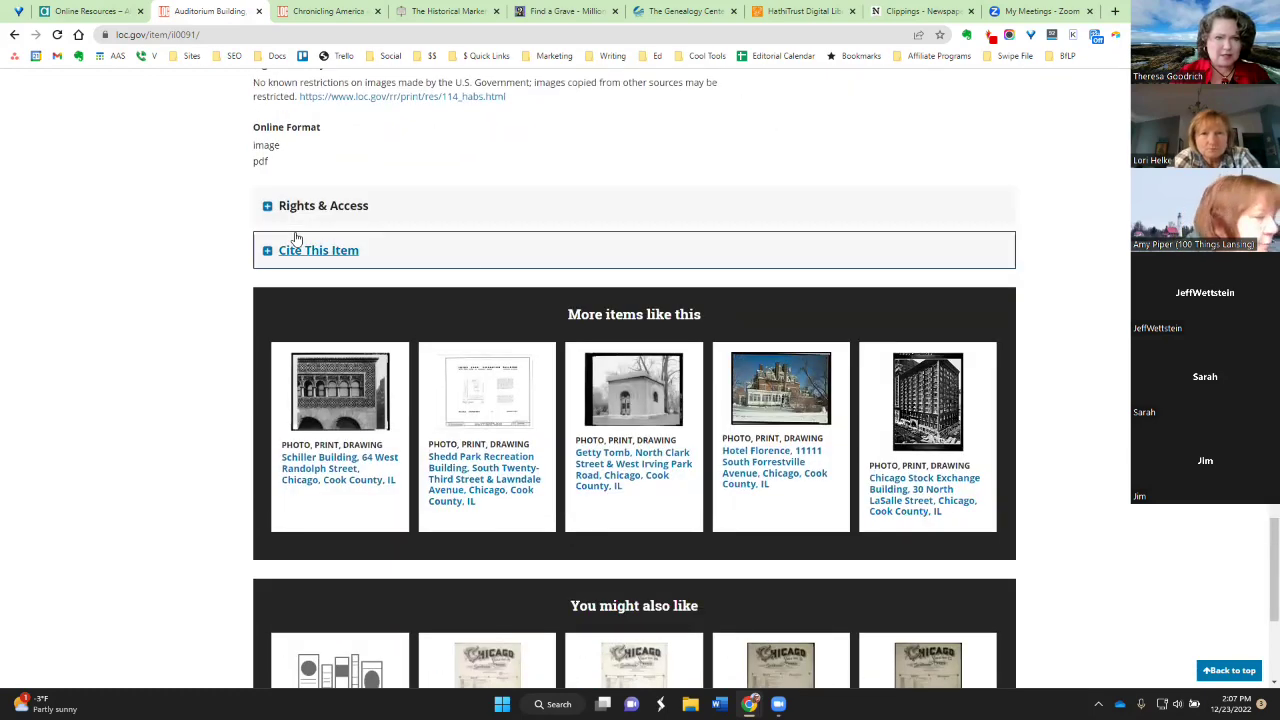
pyautogui.scroll(4, 500, 271)
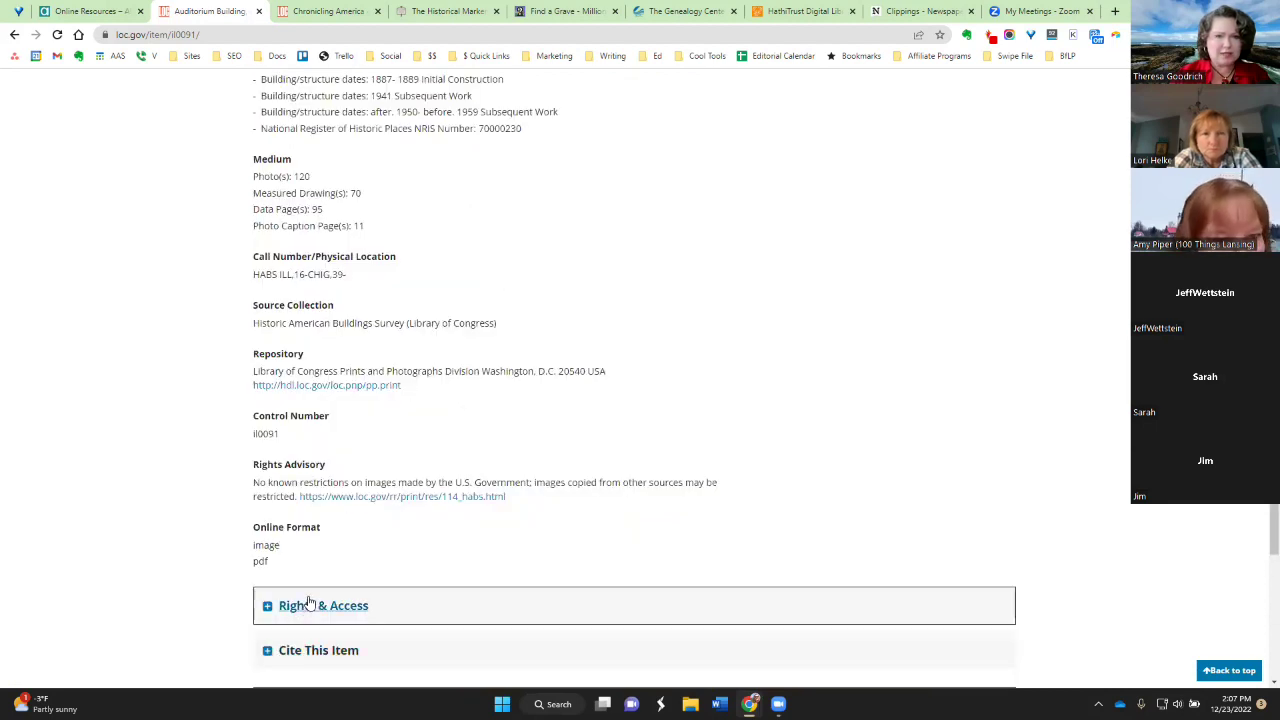
pyautogui.click(314, 604)
pyautogui.scroll(-4, 694, 366)
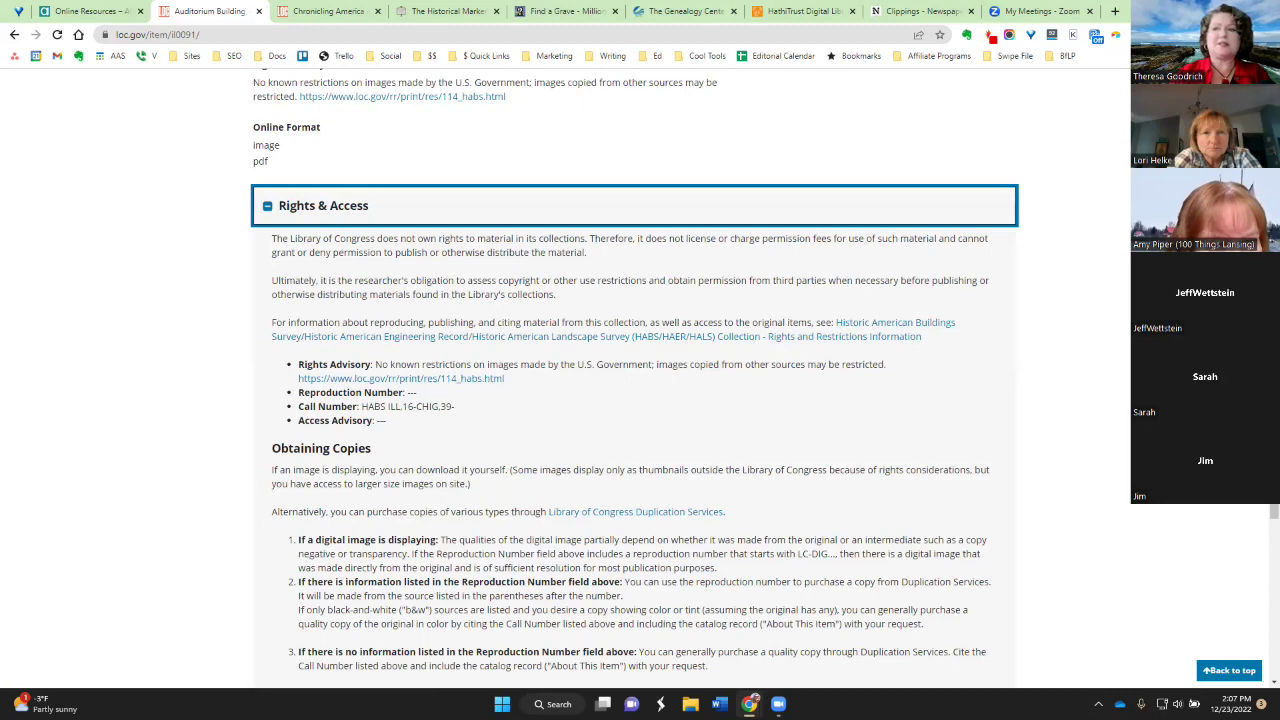
pyautogui.scroll(15, 1064, 159)
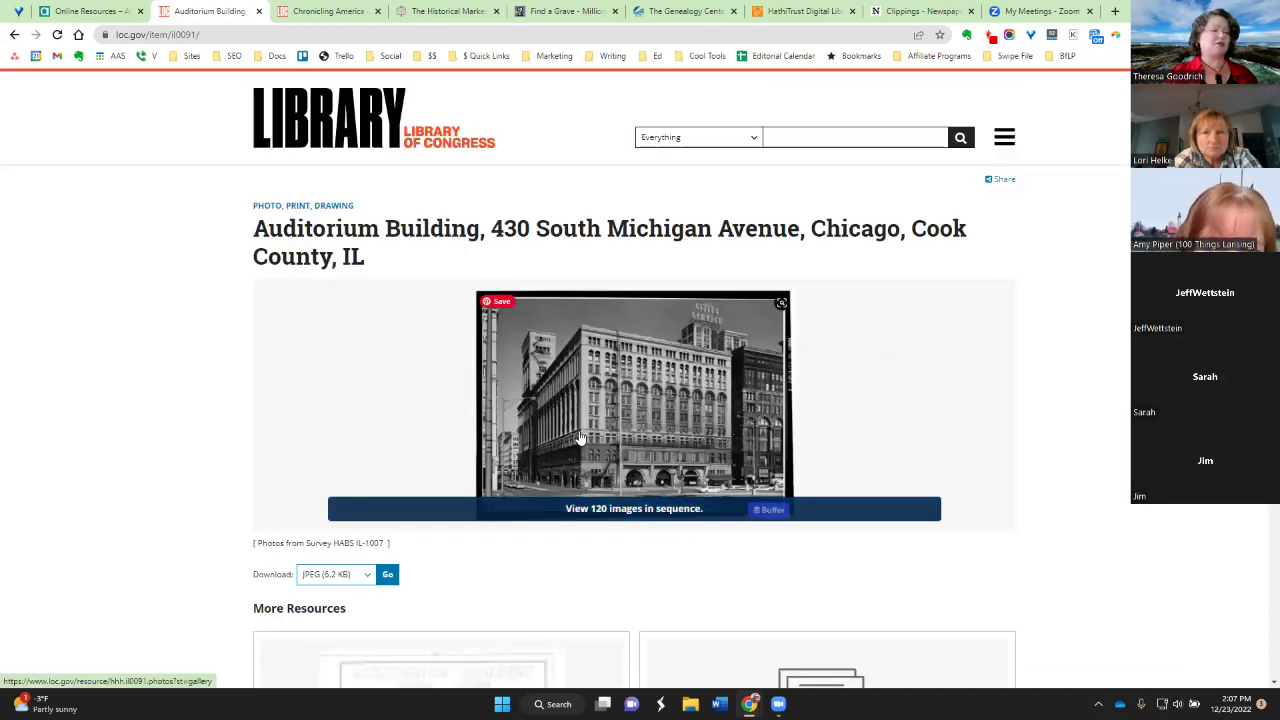
# Open the full Auditorium Building photo gallery and browse its images
pyautogui.click(608, 446)
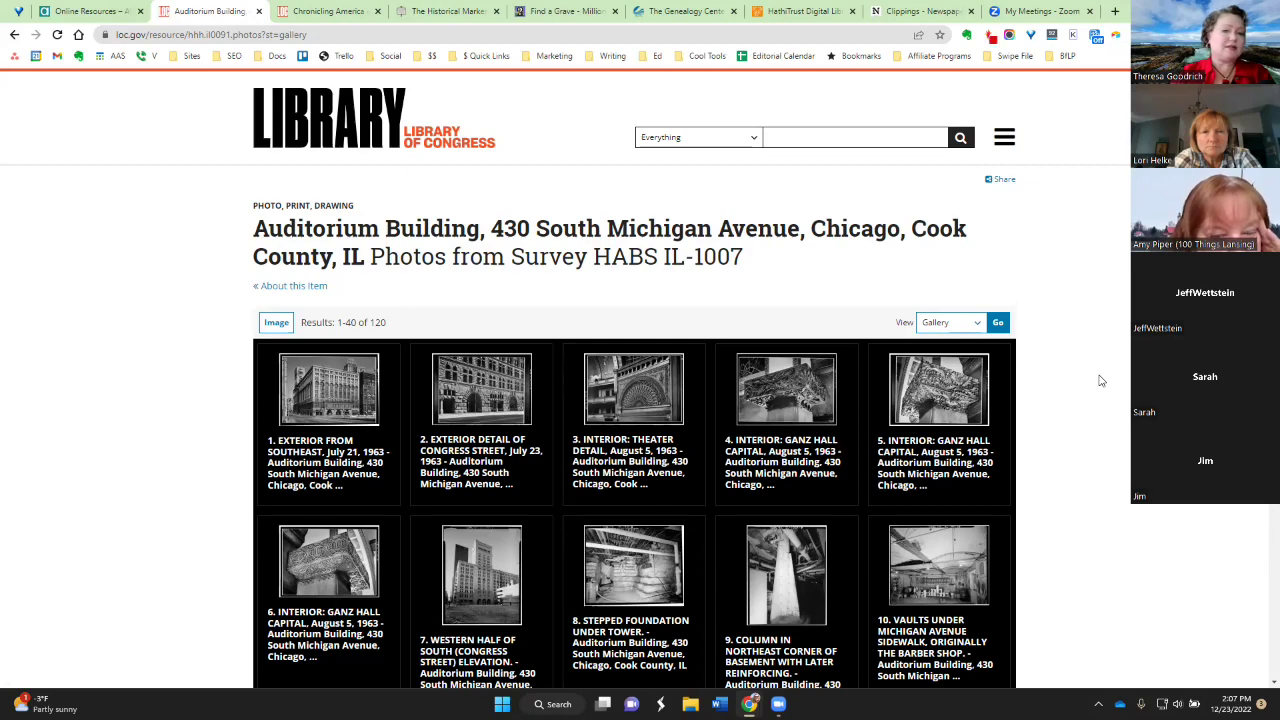
pyautogui.scroll(-5, 868, 456)
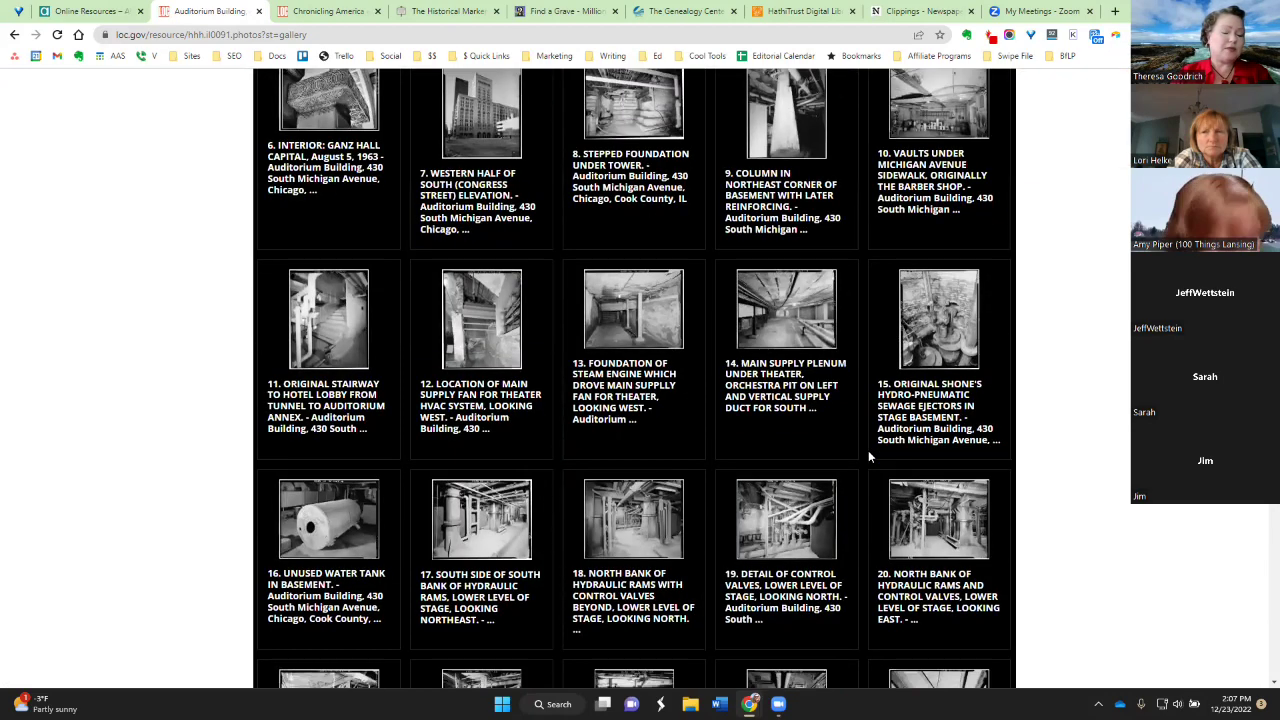
pyautogui.scroll(-5, 868, 456)
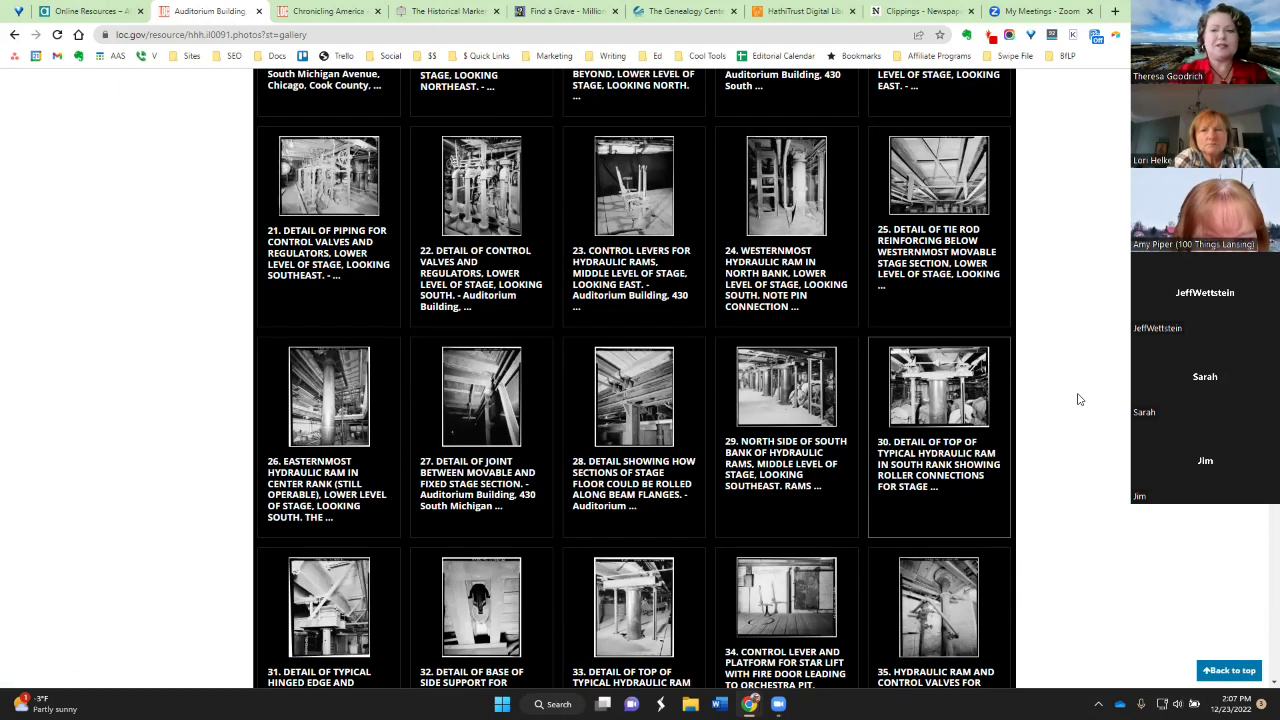
pyautogui.scroll(-1, 634, 380)
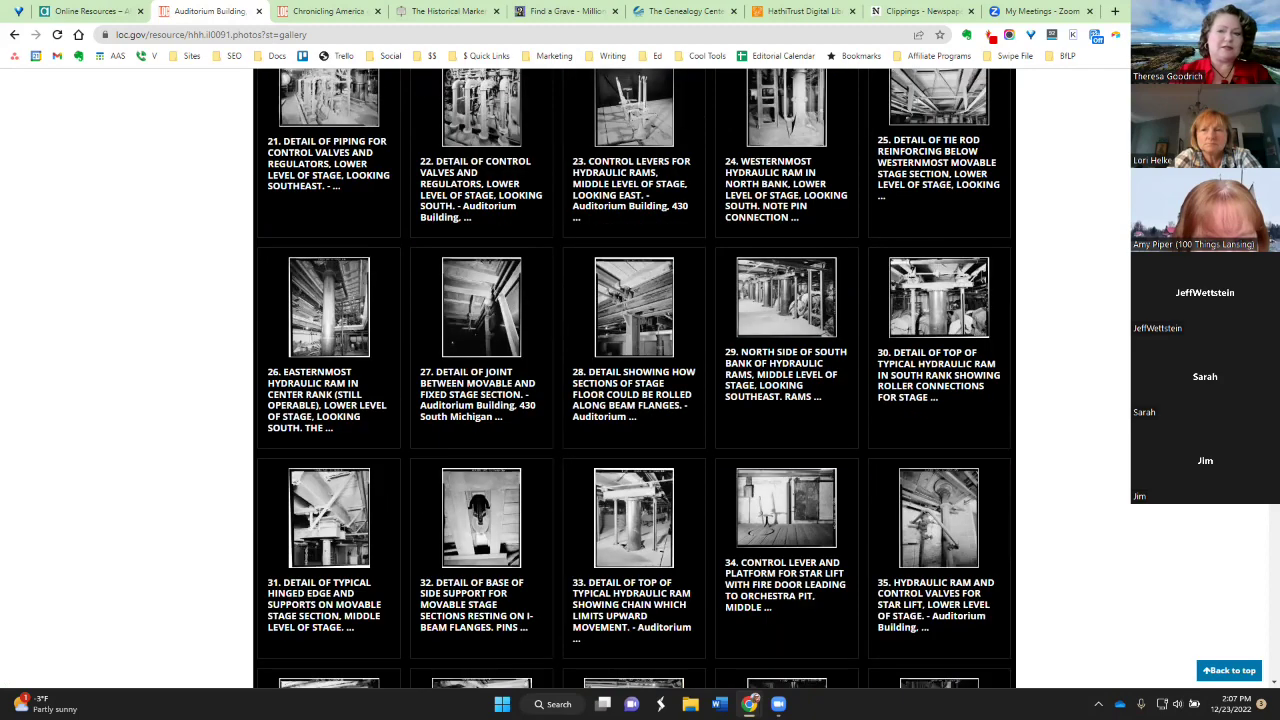
pyautogui.scroll(-5, 634, 380)
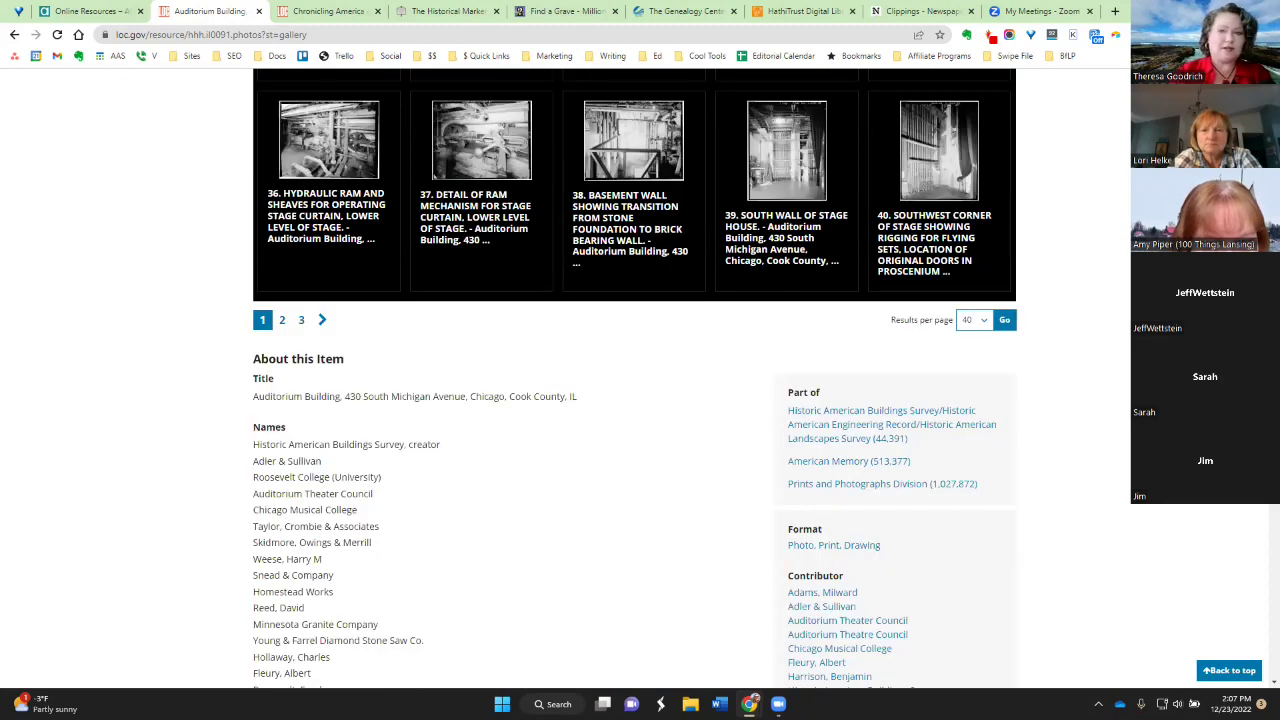
pyautogui.scroll(2, 634, 380)
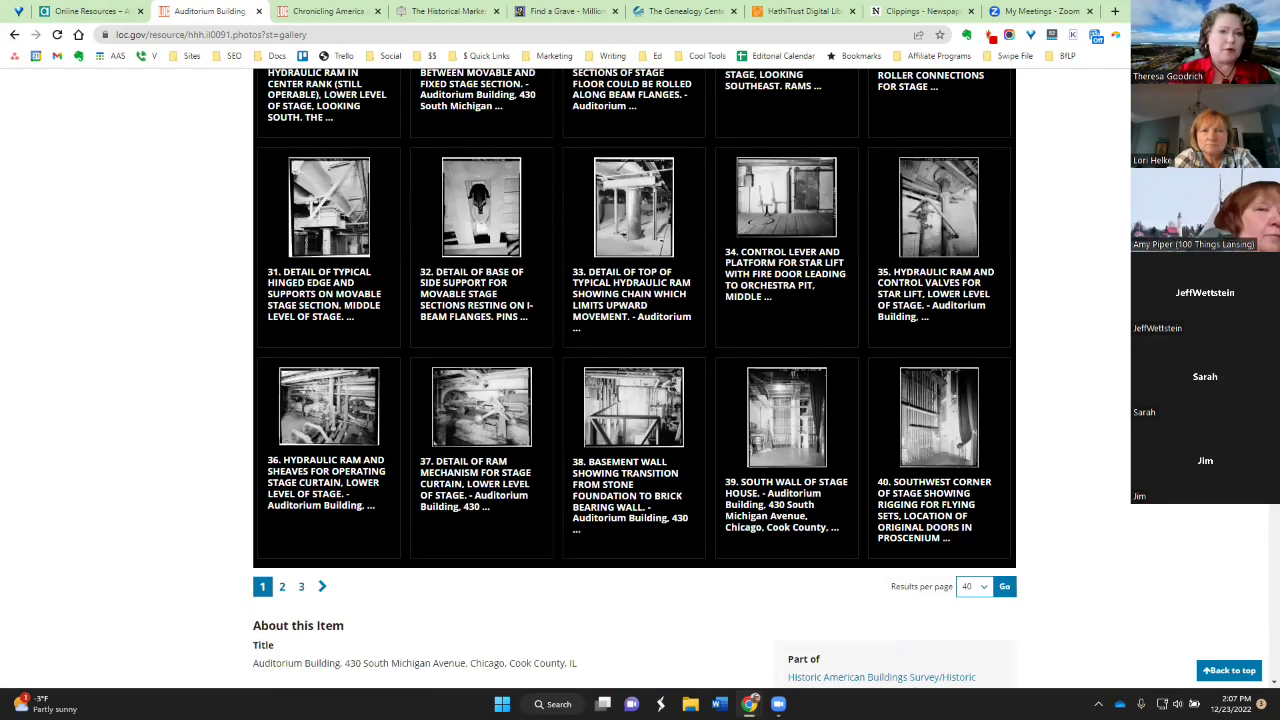
pyautogui.scroll(1, 634, 380)
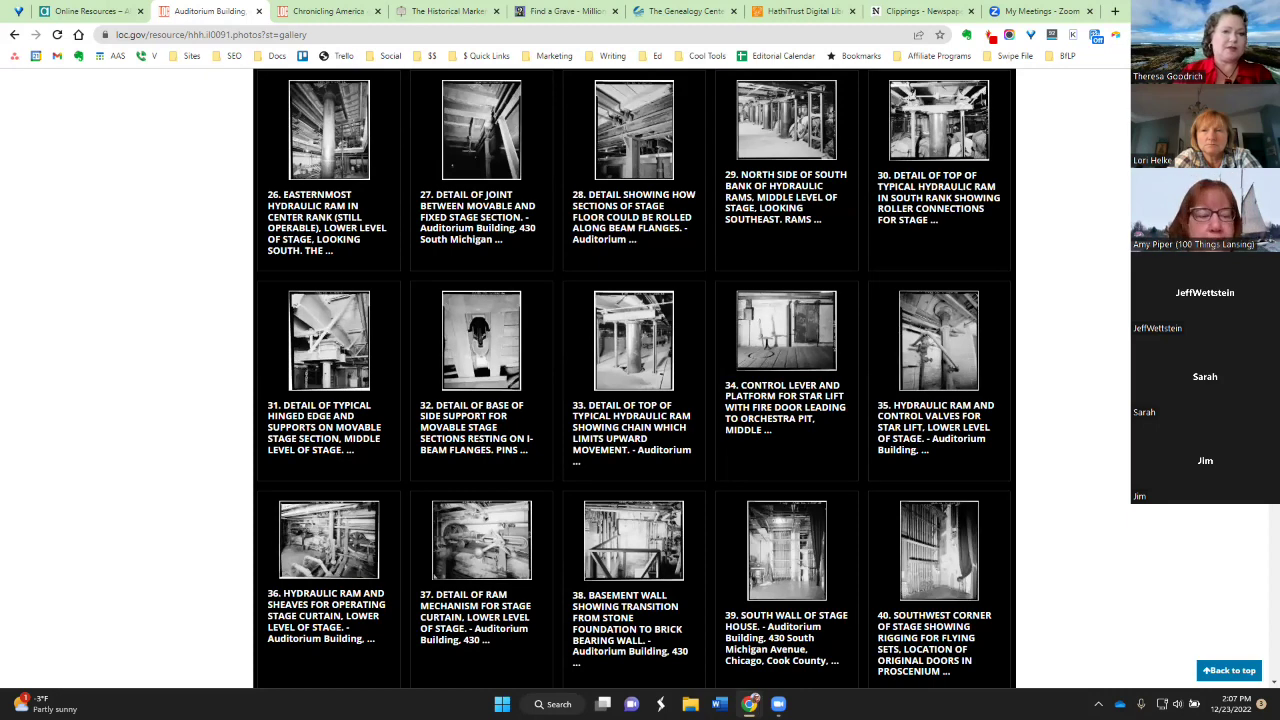
pyautogui.scroll(4, 634, 380)
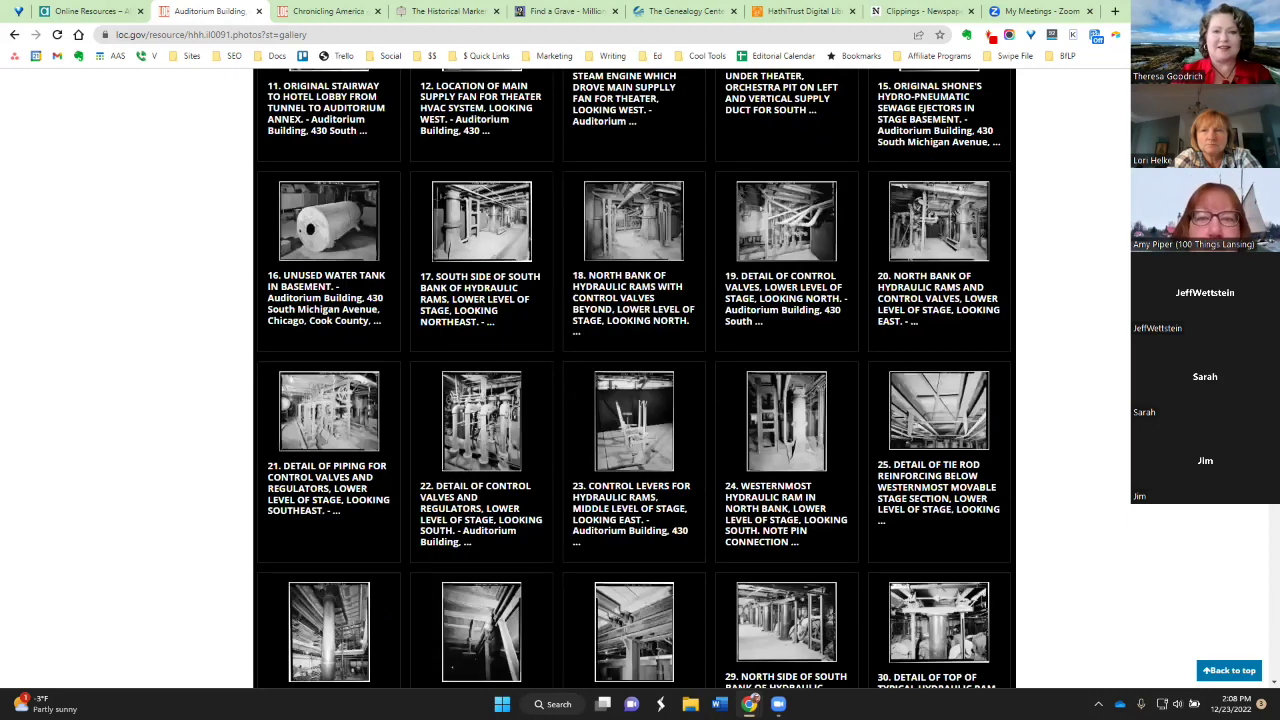
pyautogui.scroll(3, 634, 380)
pyautogui.scroll(2, 634, 380)
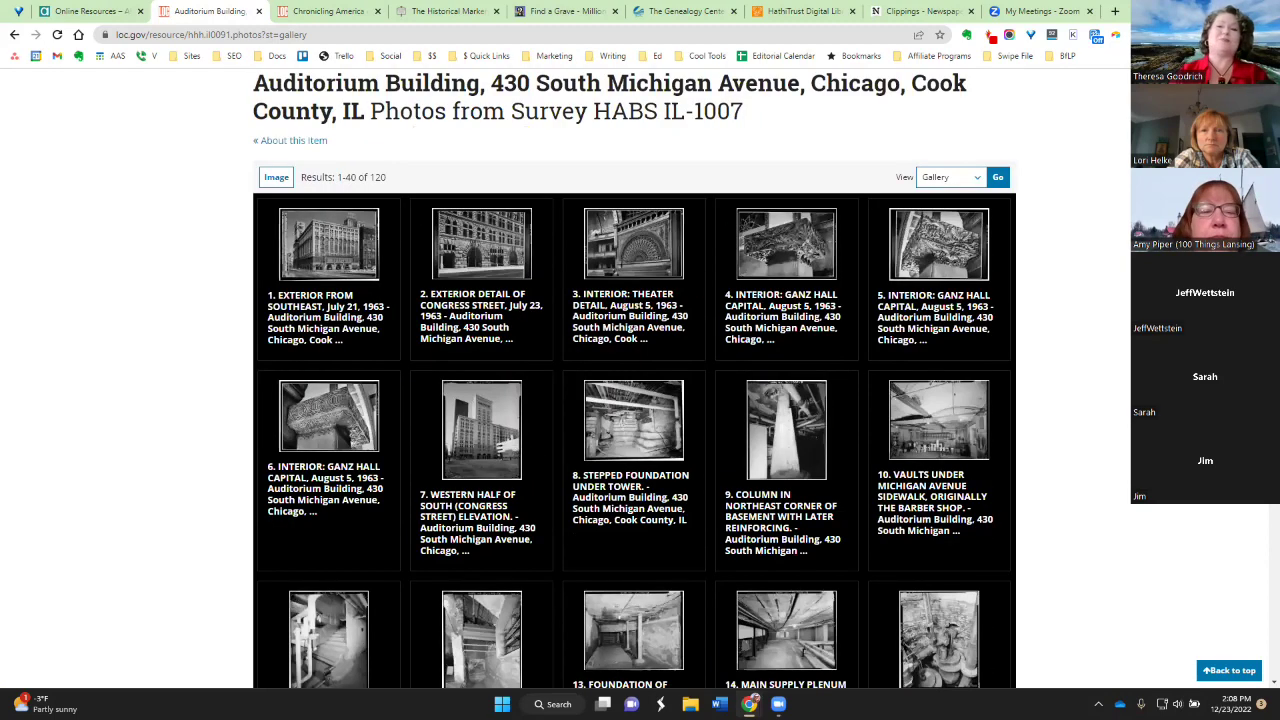
pyautogui.scroll(2, 745, 168)
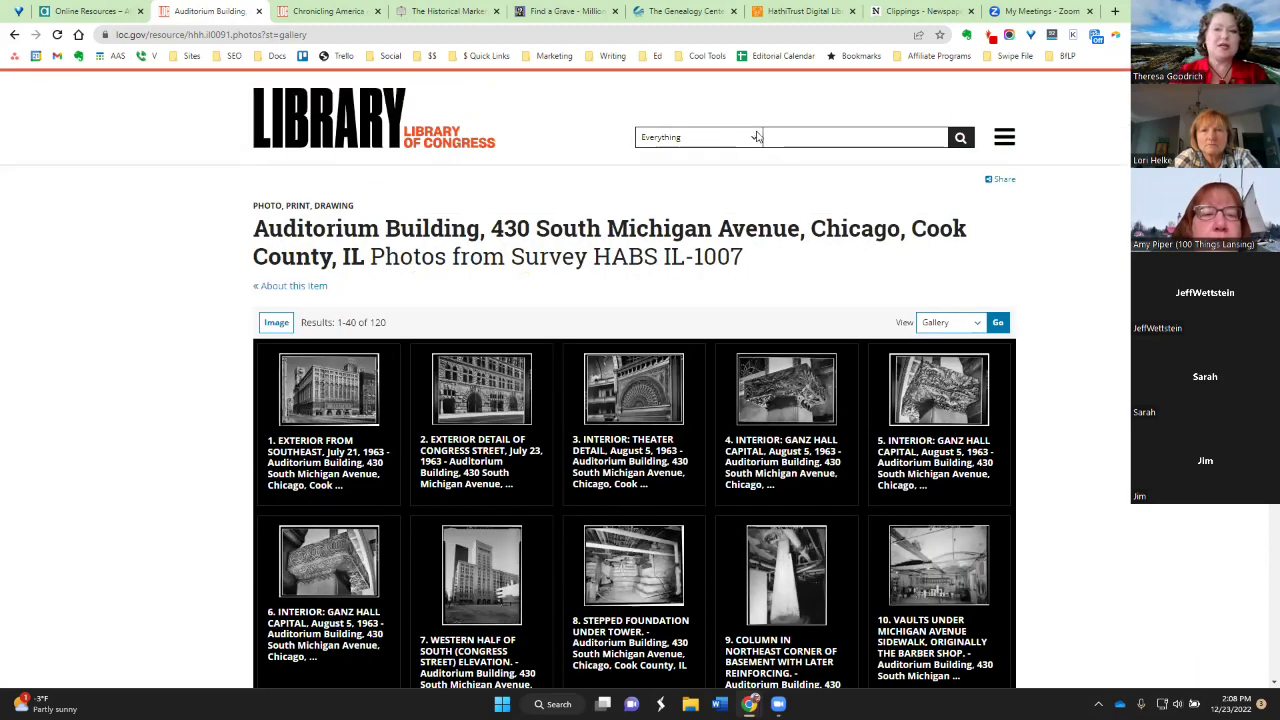
# Open photo 33 of the hydraulic ram's top and limiting chain, then go to Chronicling America
pyautogui.scroll(-3, 1032, 348)
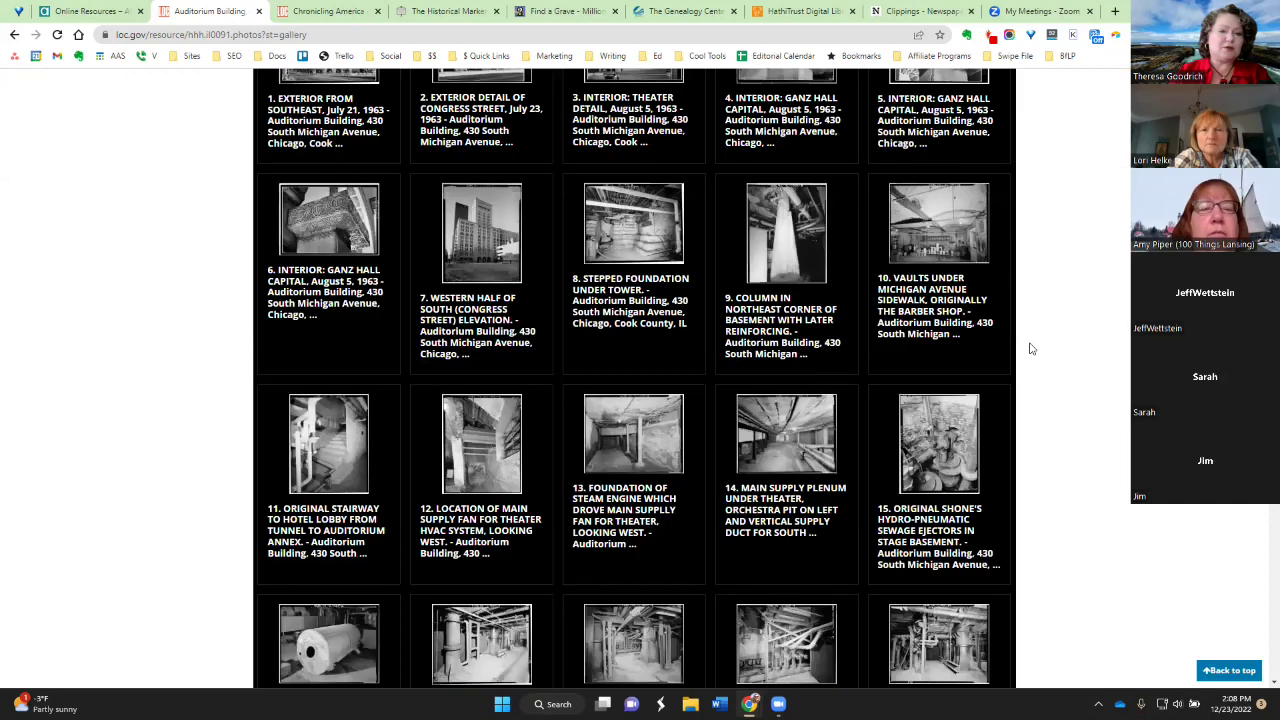
pyautogui.scroll(-6, 1032, 348)
pyautogui.scroll(-3, 1032, 348)
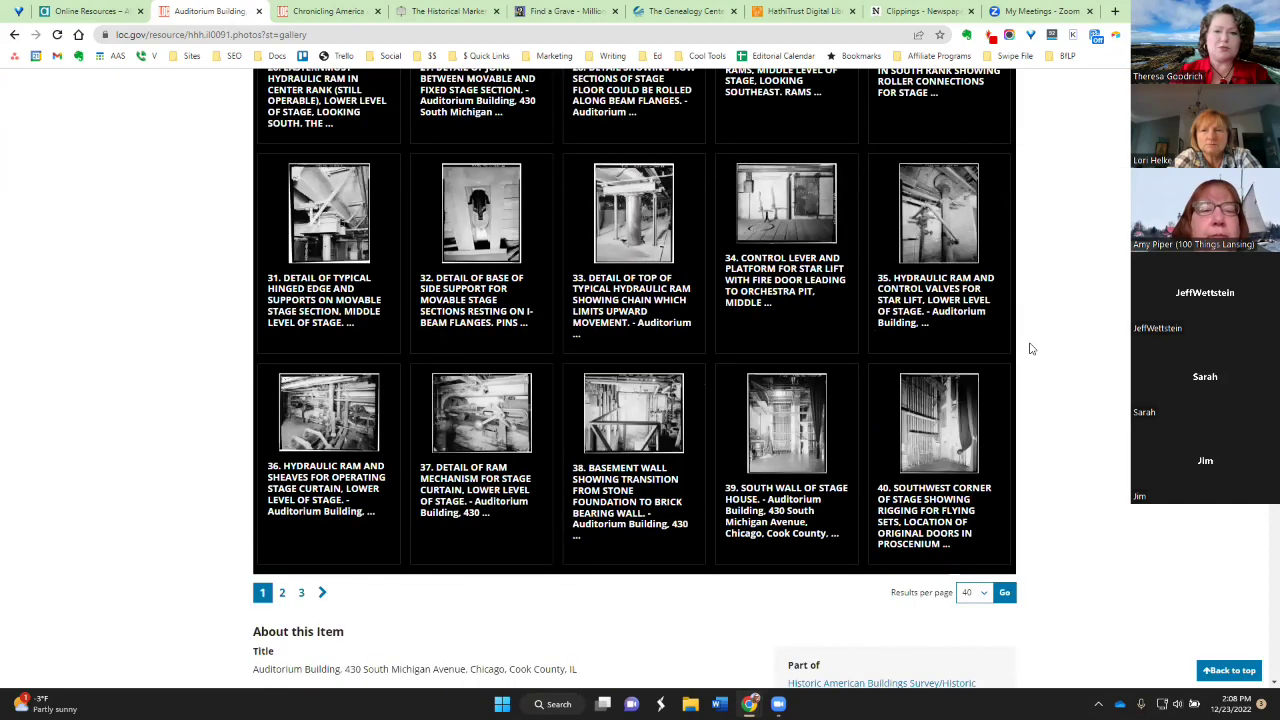
pyautogui.scroll(1, 667, 292)
pyautogui.click(667, 292)
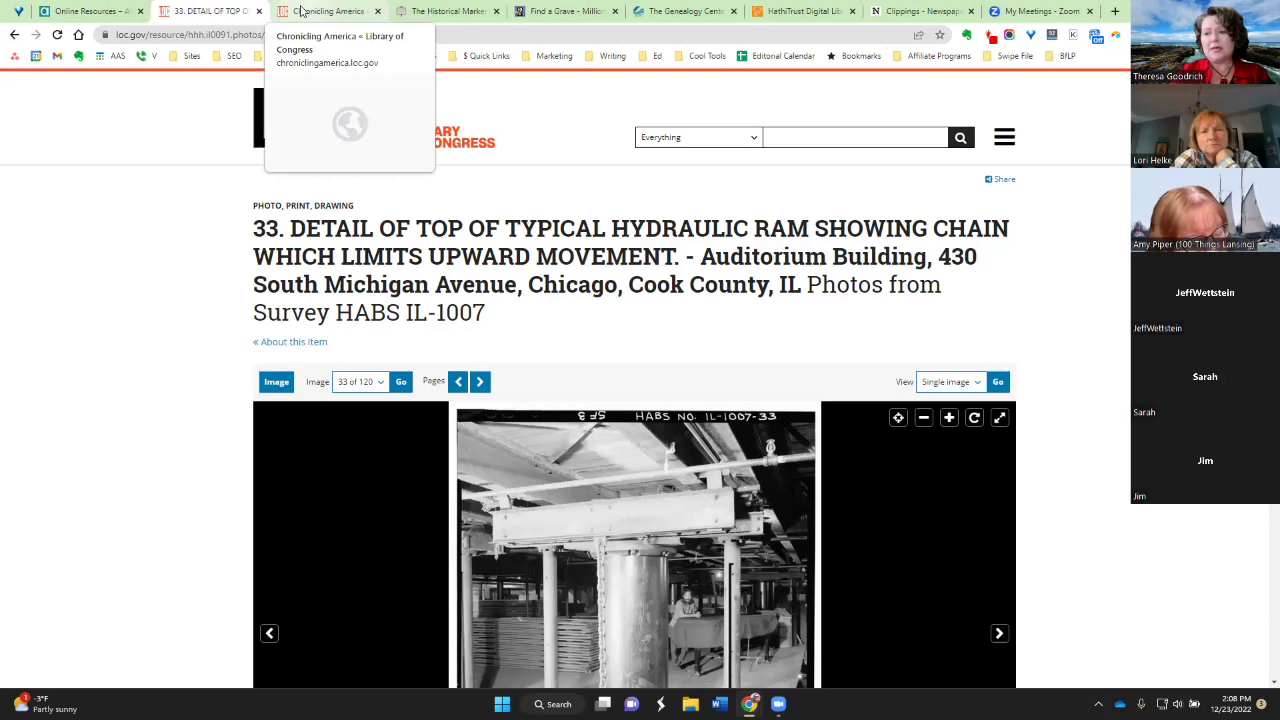
pyautogui.click(301, 10)
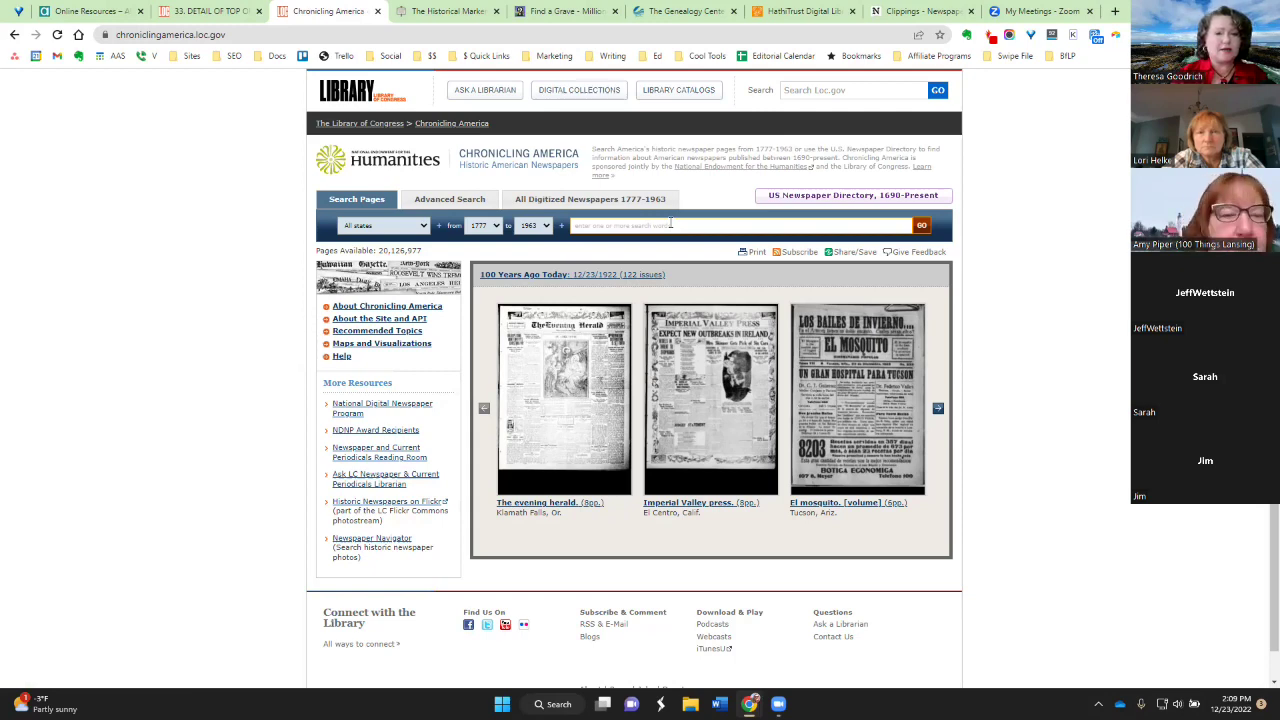
# Open the Advanced Search form and select The Anderson daily intelligencer as the newspaper
pyautogui.click(457, 200)
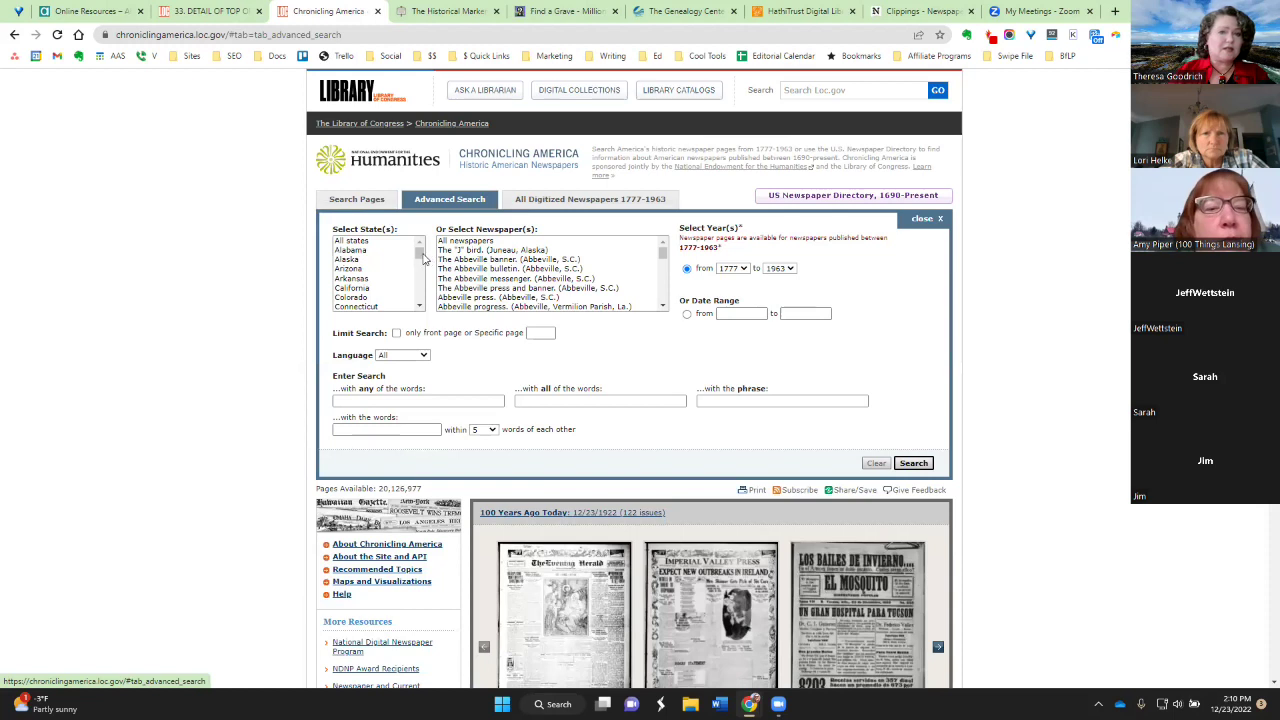
pyautogui.scroll(-1, 420, 258)
pyautogui.moveTo(424, 258)
pyautogui.mouseDown()
pyautogui.moveTo(420, 316)
pyautogui.moveTo(421, 252)
pyautogui.mouseUp()
pyautogui.scroll(-8, 522, 256)
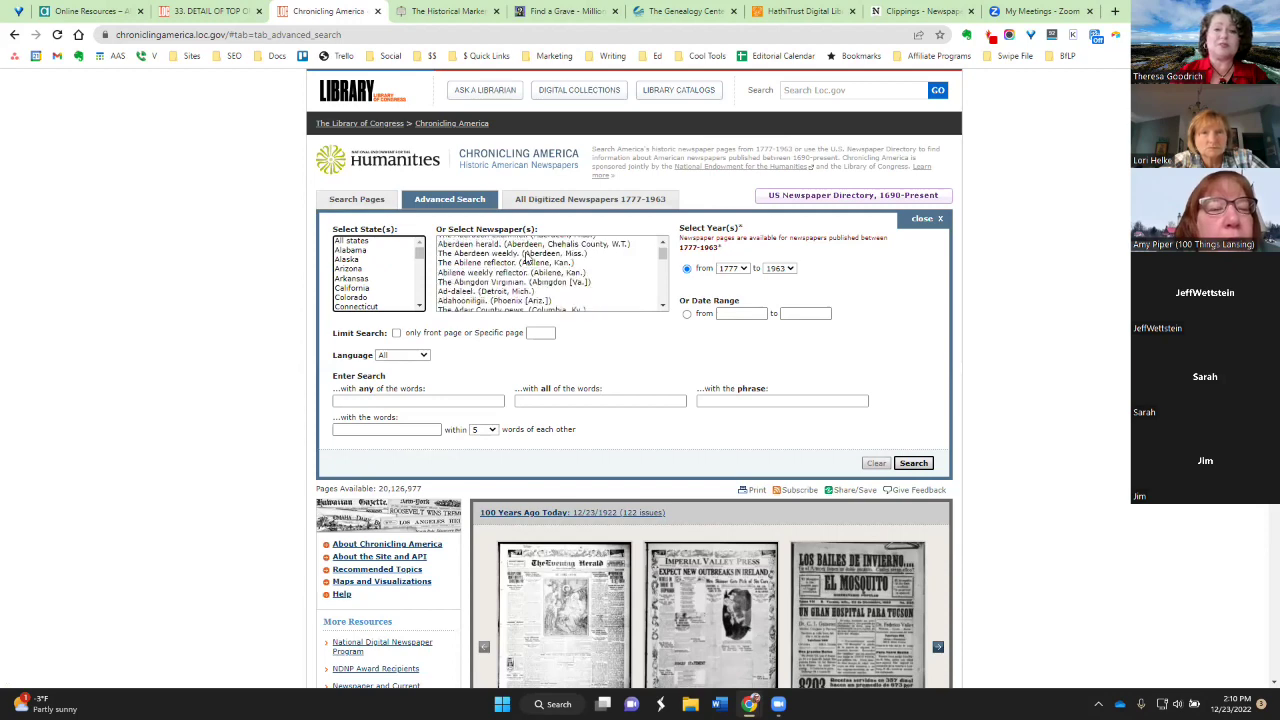
pyautogui.scroll(-8, 527, 258)
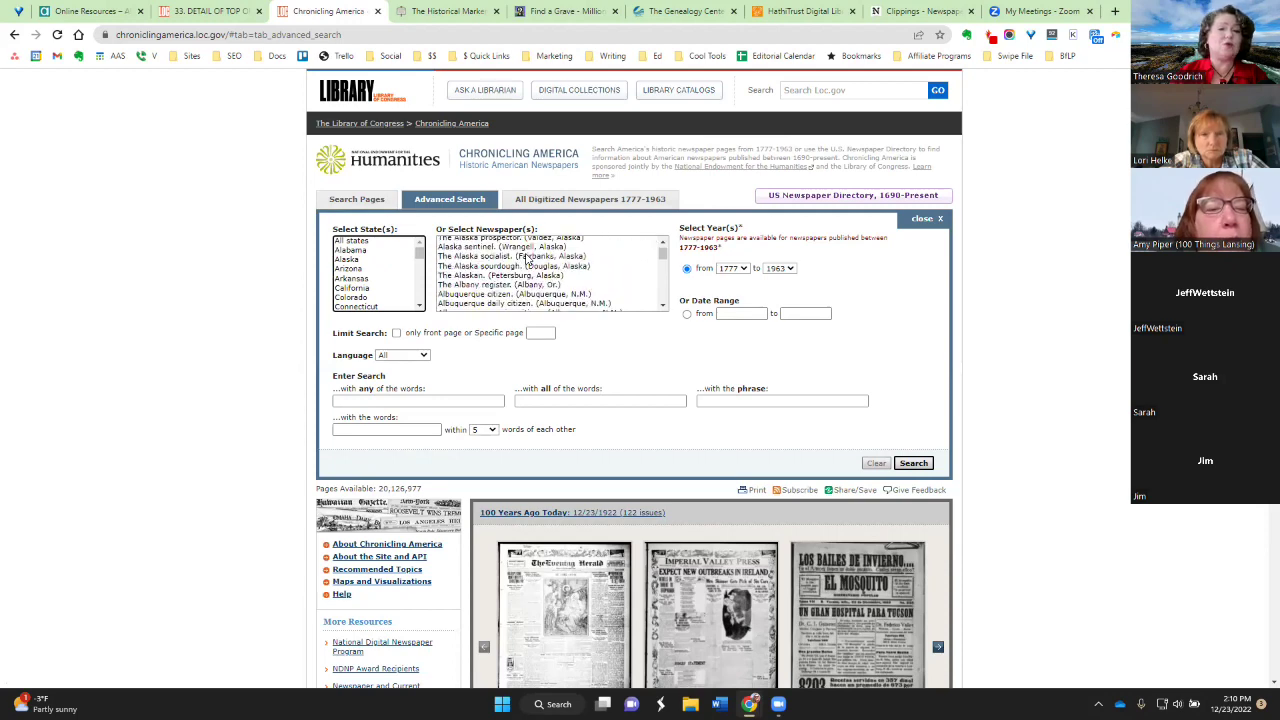
pyautogui.scroll(-8, 527, 258)
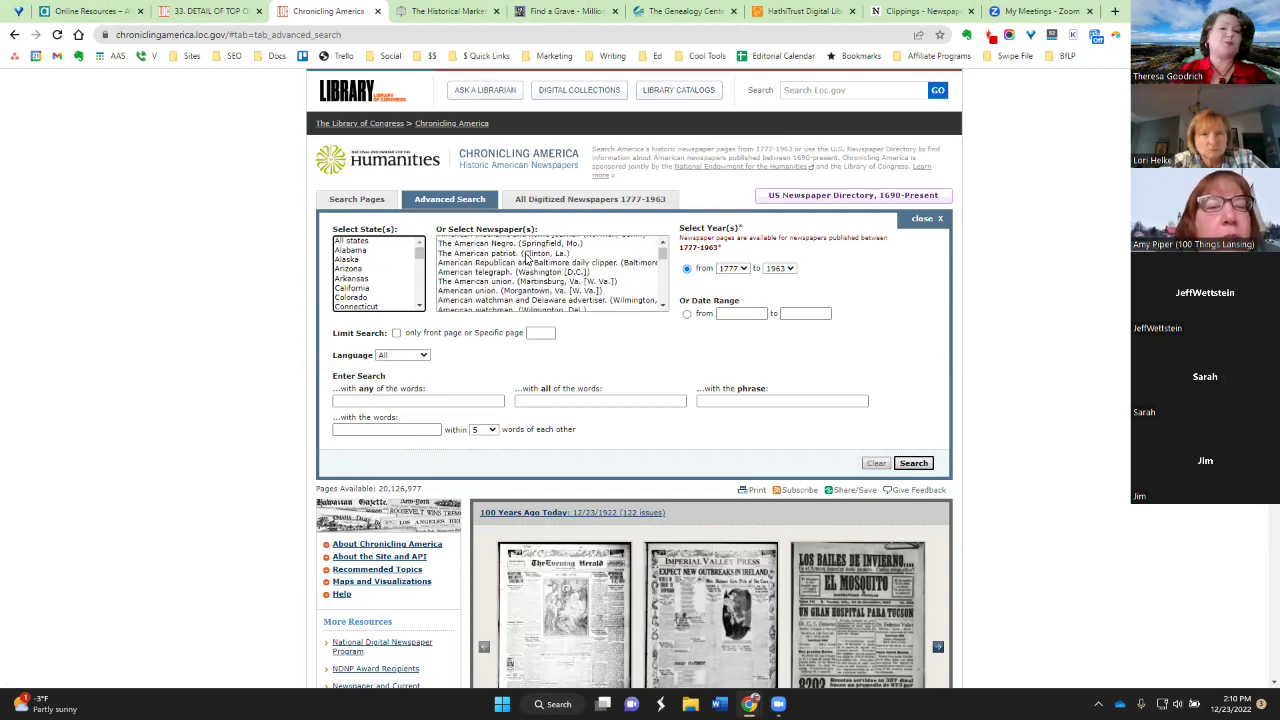
pyautogui.scroll(-1, 527, 258)
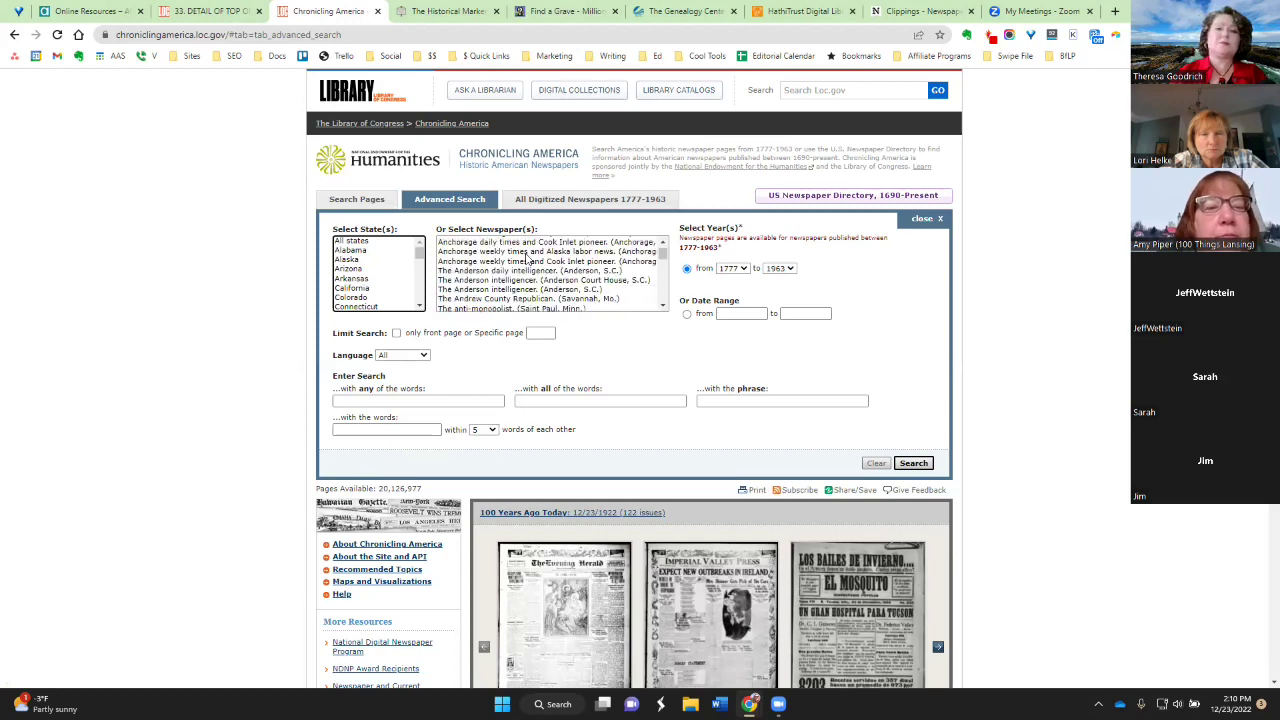
pyautogui.click(558, 272)
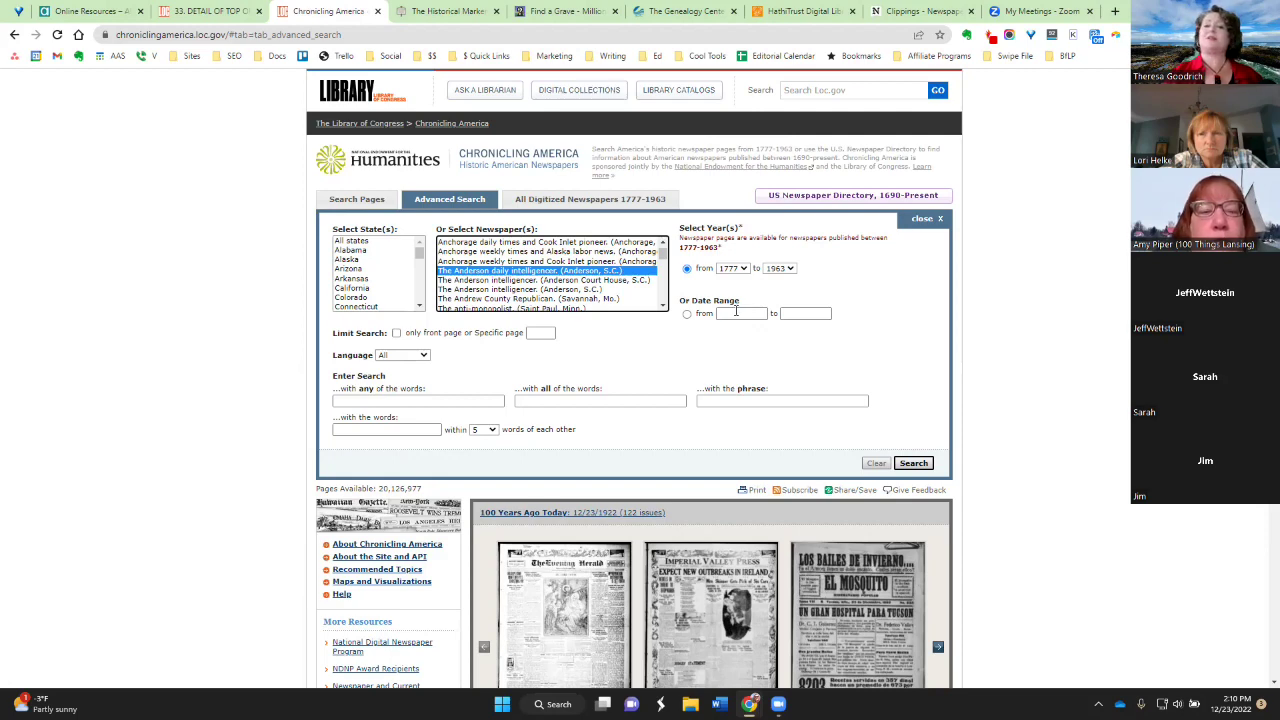
# Choose the Date Range option and enter 'palmer house' as any of the words
pyautogui.click(725, 313)
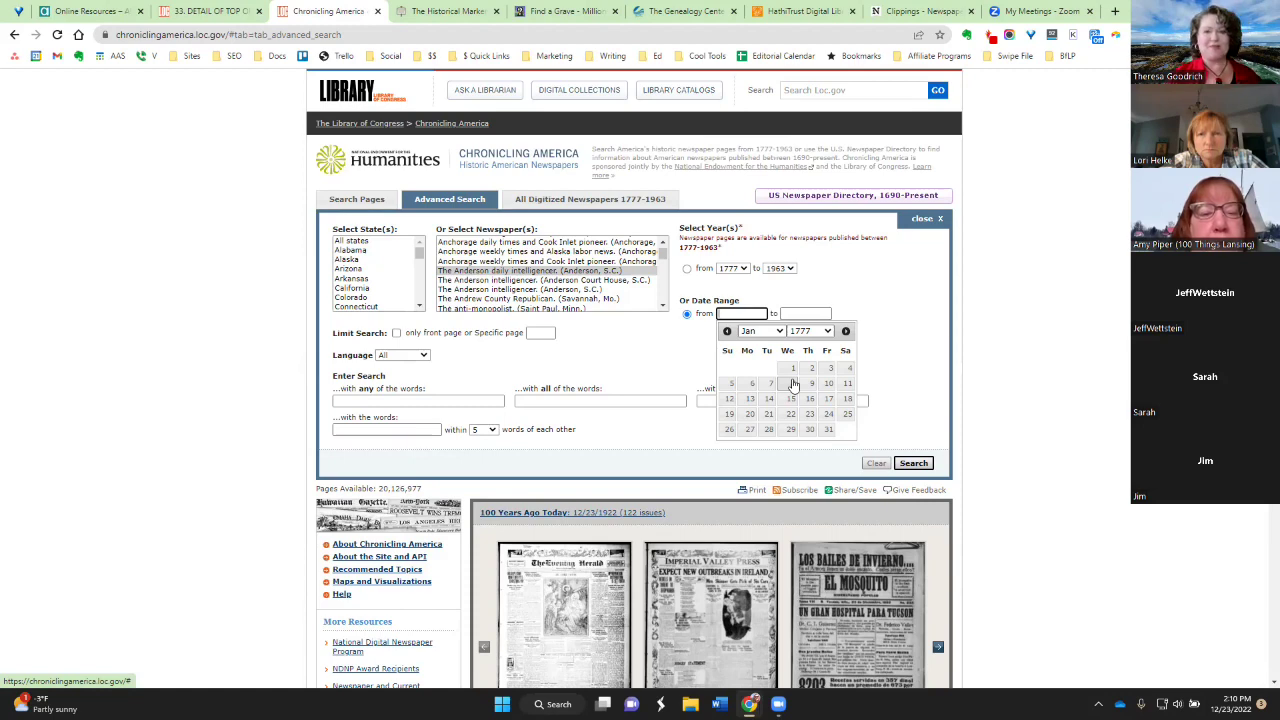
pyautogui.click(960, 408)
pyautogui.scroll(-3, 1020, 405)
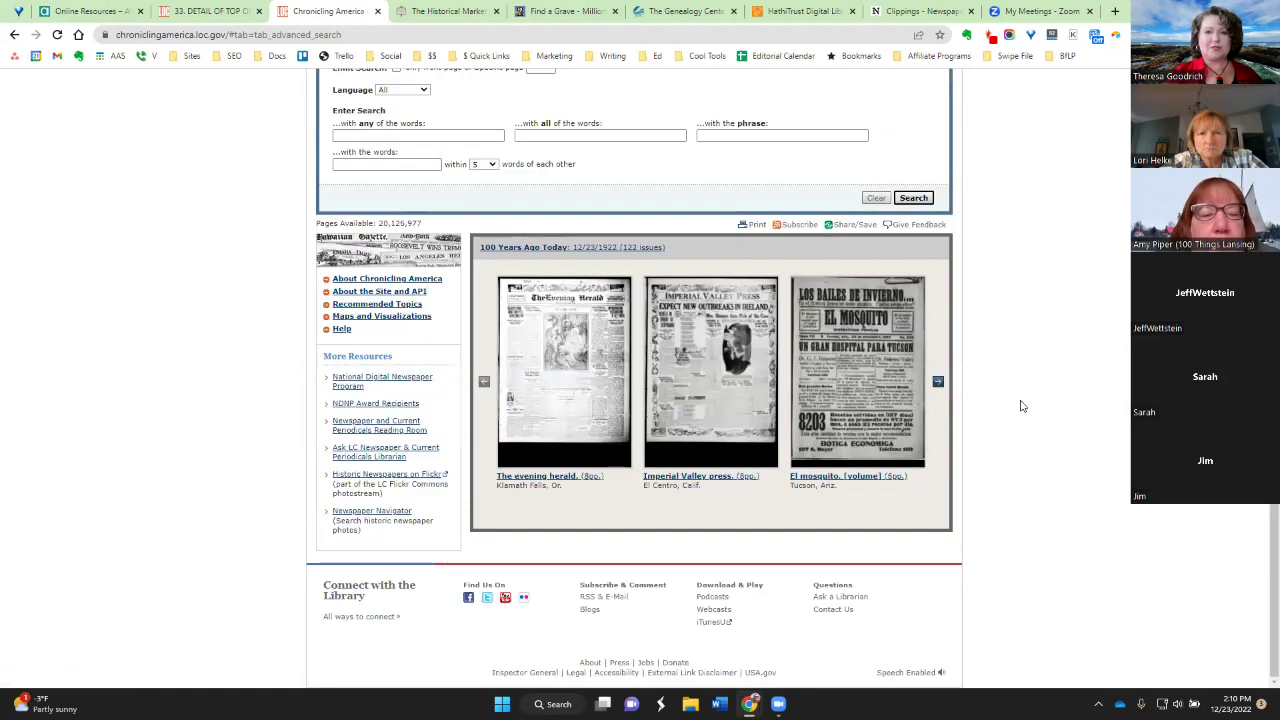
pyautogui.scroll(3, 1020, 405)
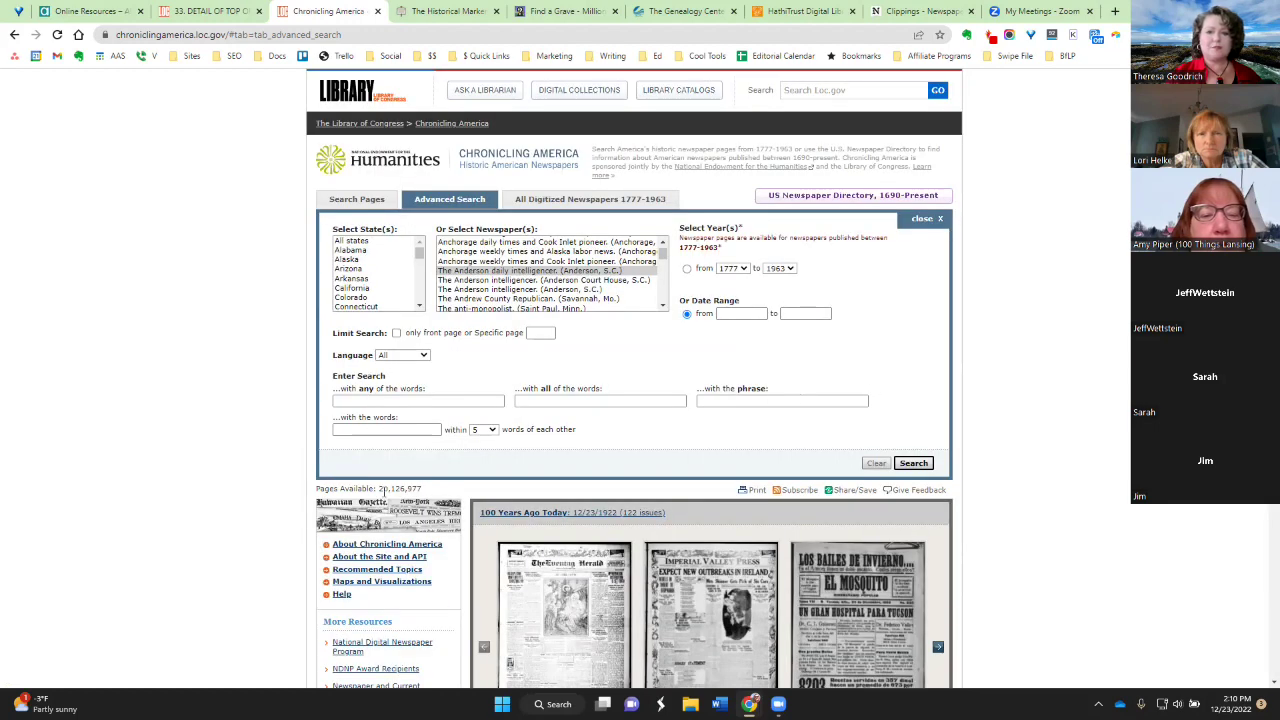
pyautogui.scroll(-3, 775, 450)
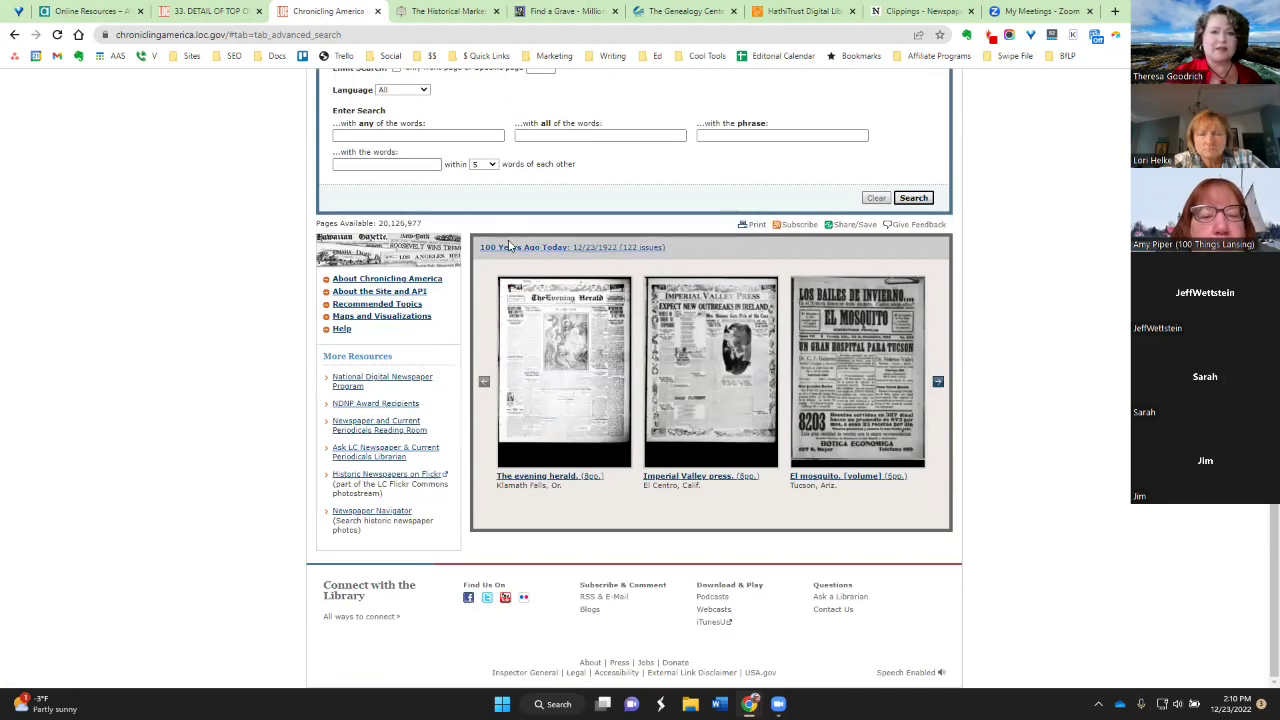
pyautogui.scroll(2, 597, 249)
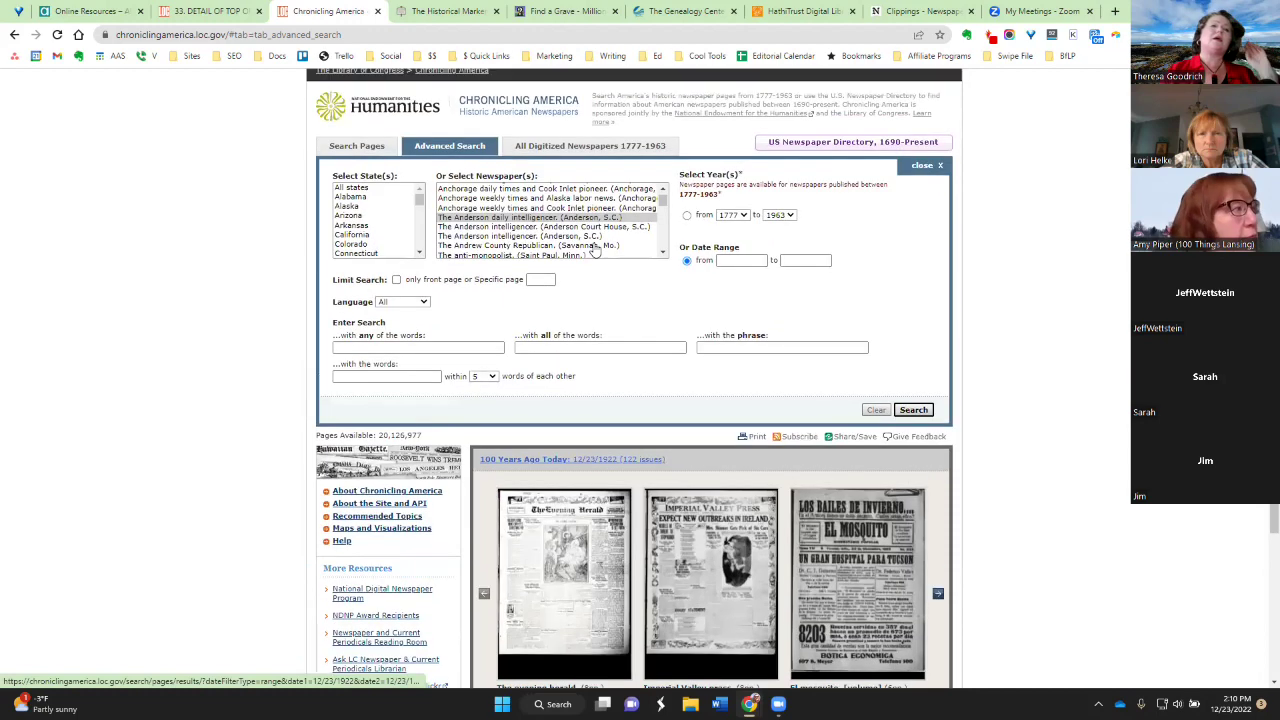
pyautogui.scroll(1, 594, 250)
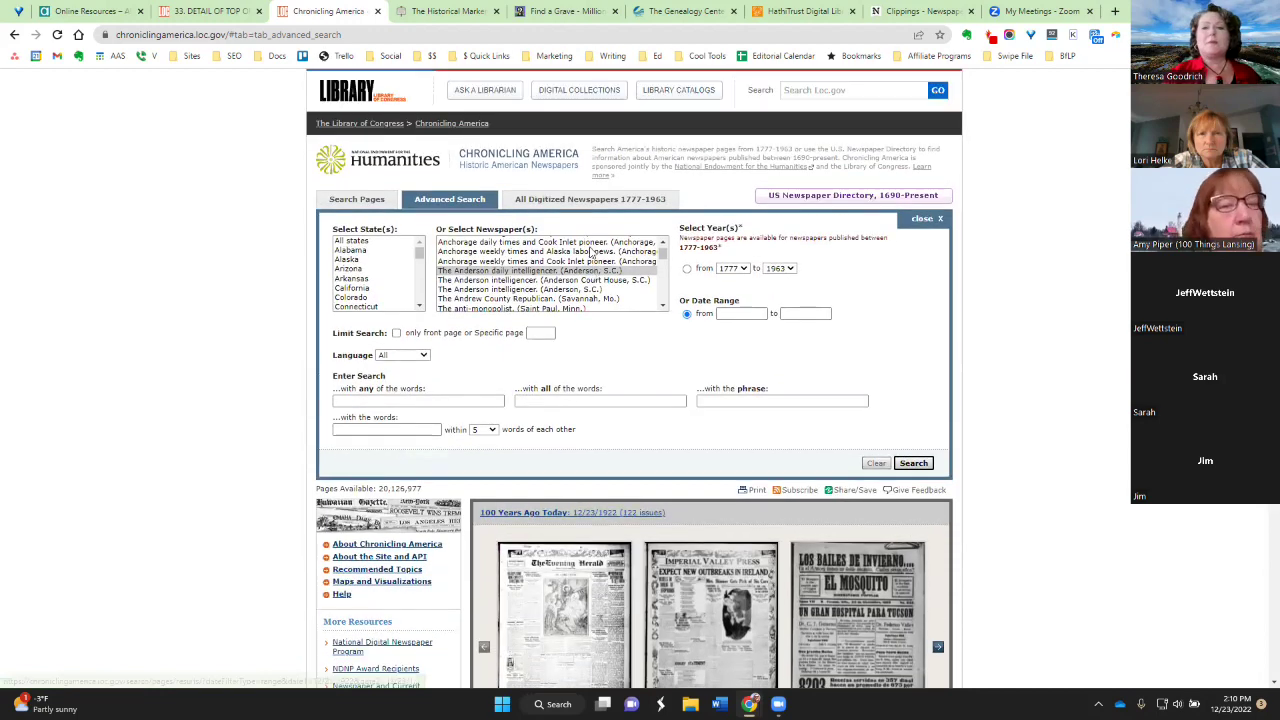
pyautogui.click(437, 402)
pyautogui.write('palmer house')
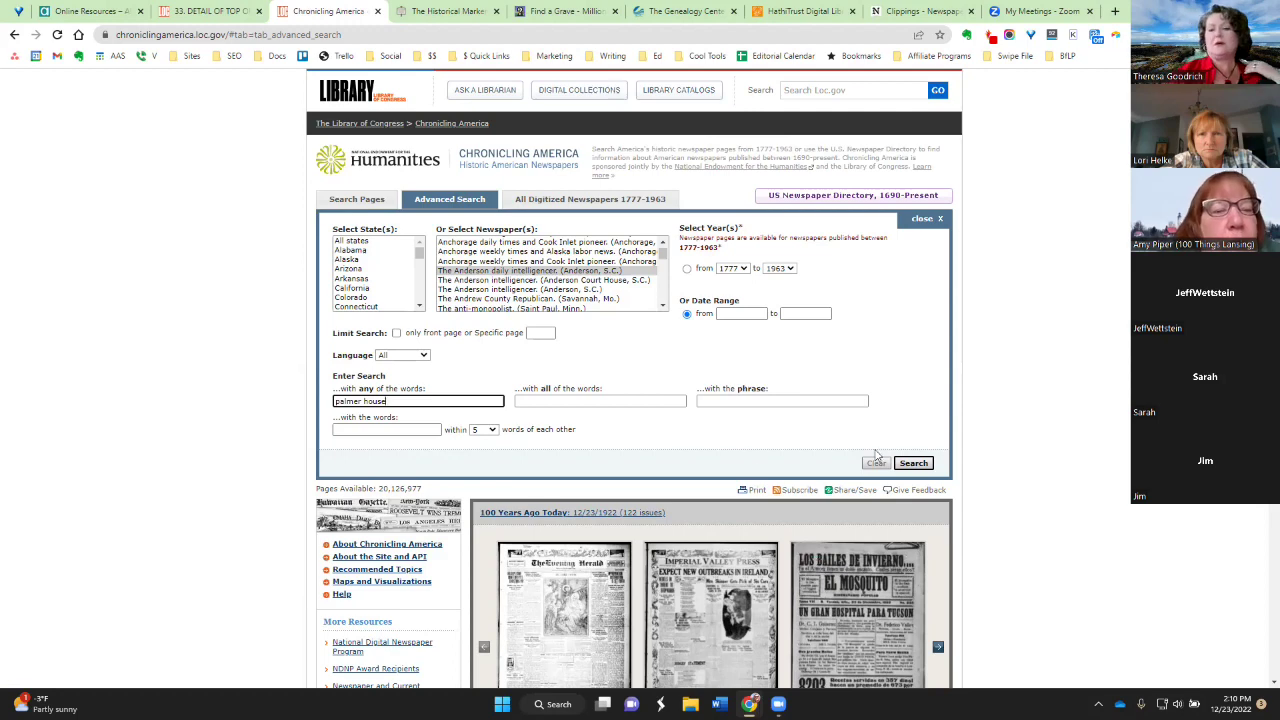
# Run the search and open the first hit, The Anderson daily intelligencer, April 20, 1914, page three
pyautogui.click(910, 463)
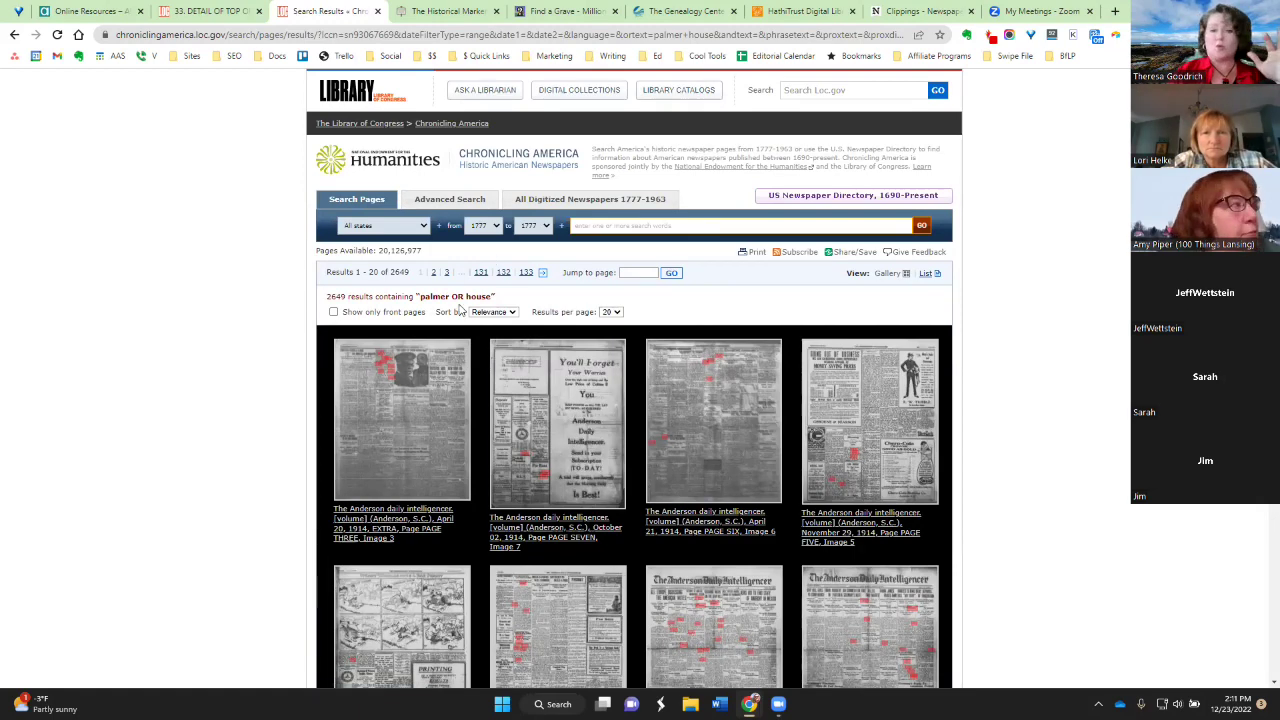
pyautogui.click(423, 395)
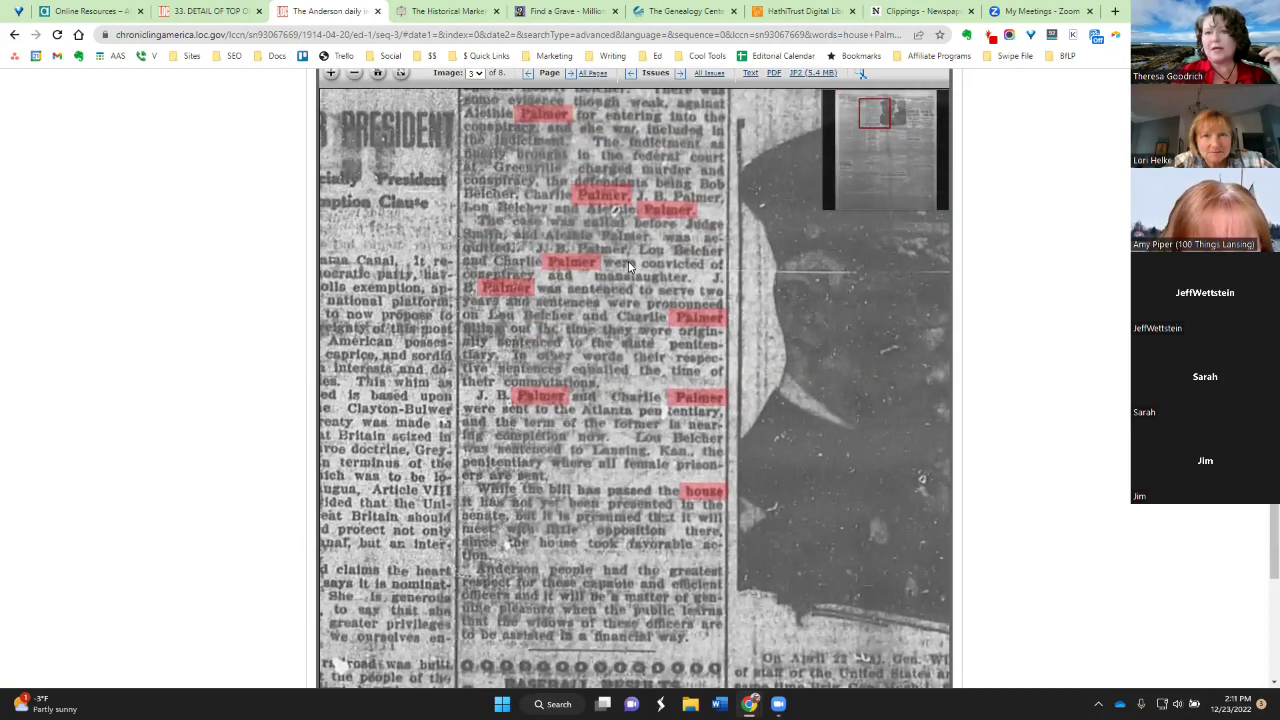
# Zoom the page viewer on image 3 of 8 to examine the highlighted Palmer matches
pyautogui.scroll(-1, 632, 265)
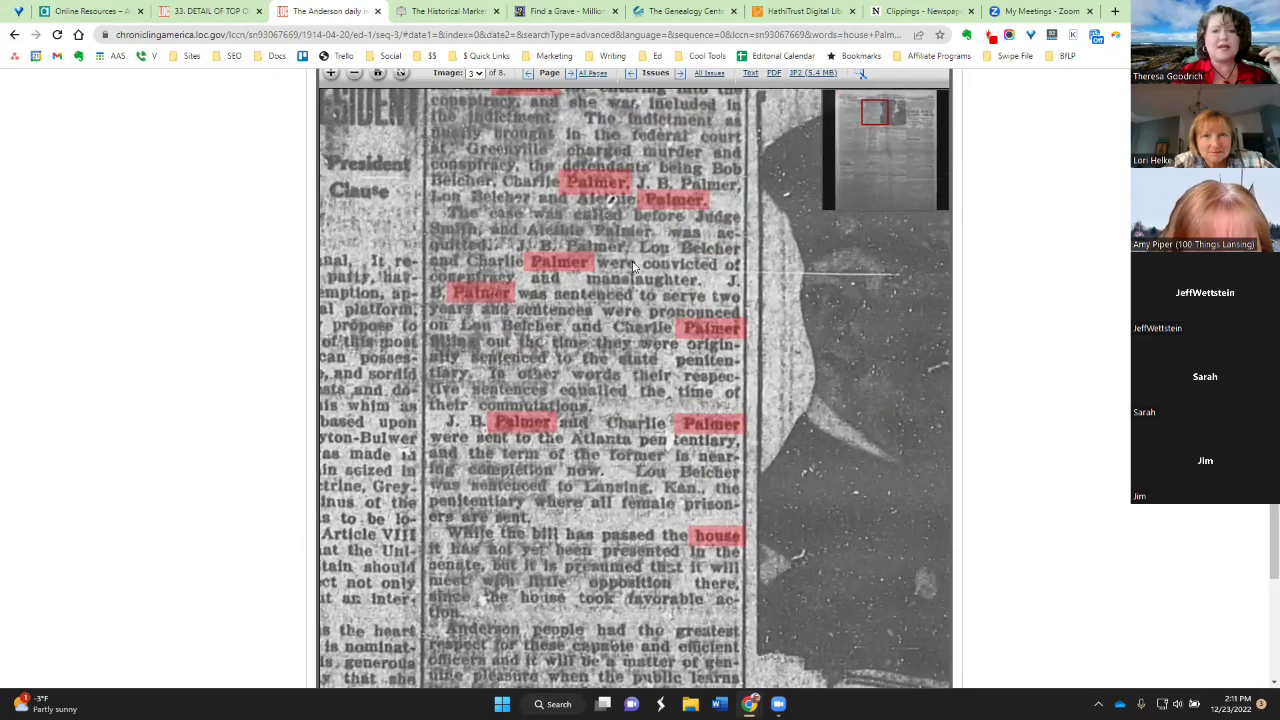
pyautogui.scroll(2, 1057, 206)
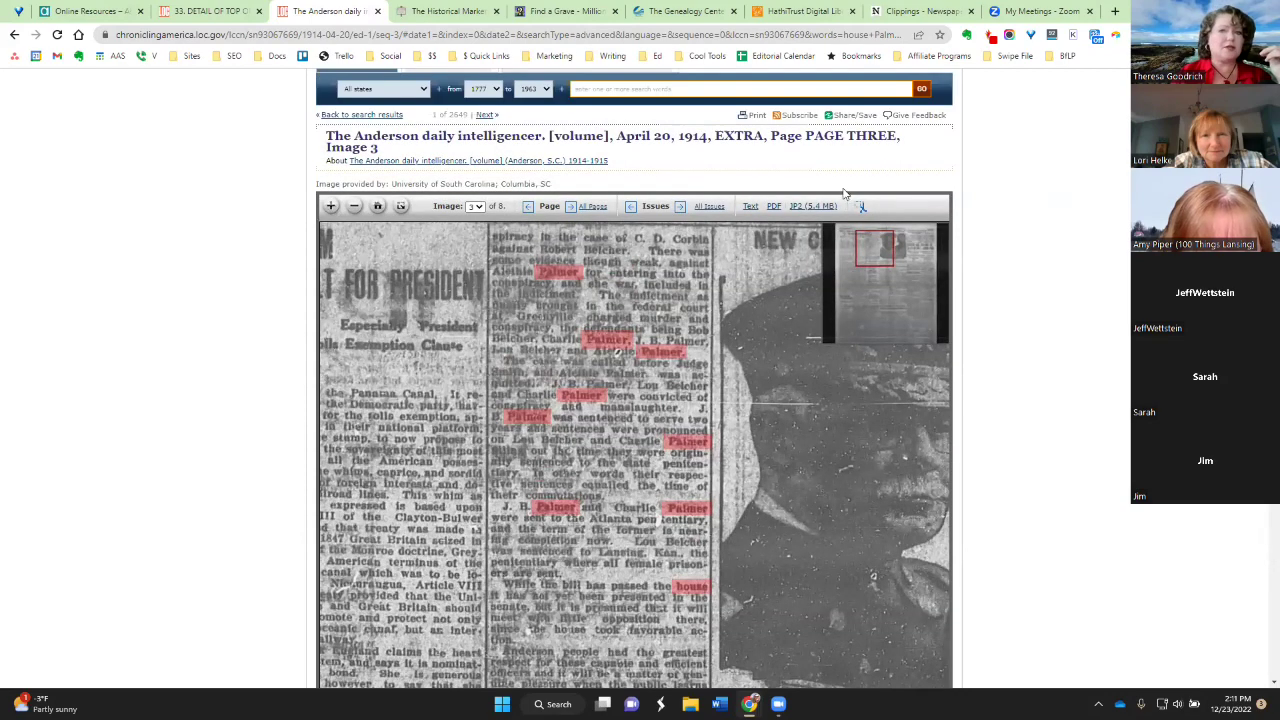
# Dismiss the Evernote Web Clipper without saving, then move and close the newspaper page tab
pyautogui.click(967, 36)
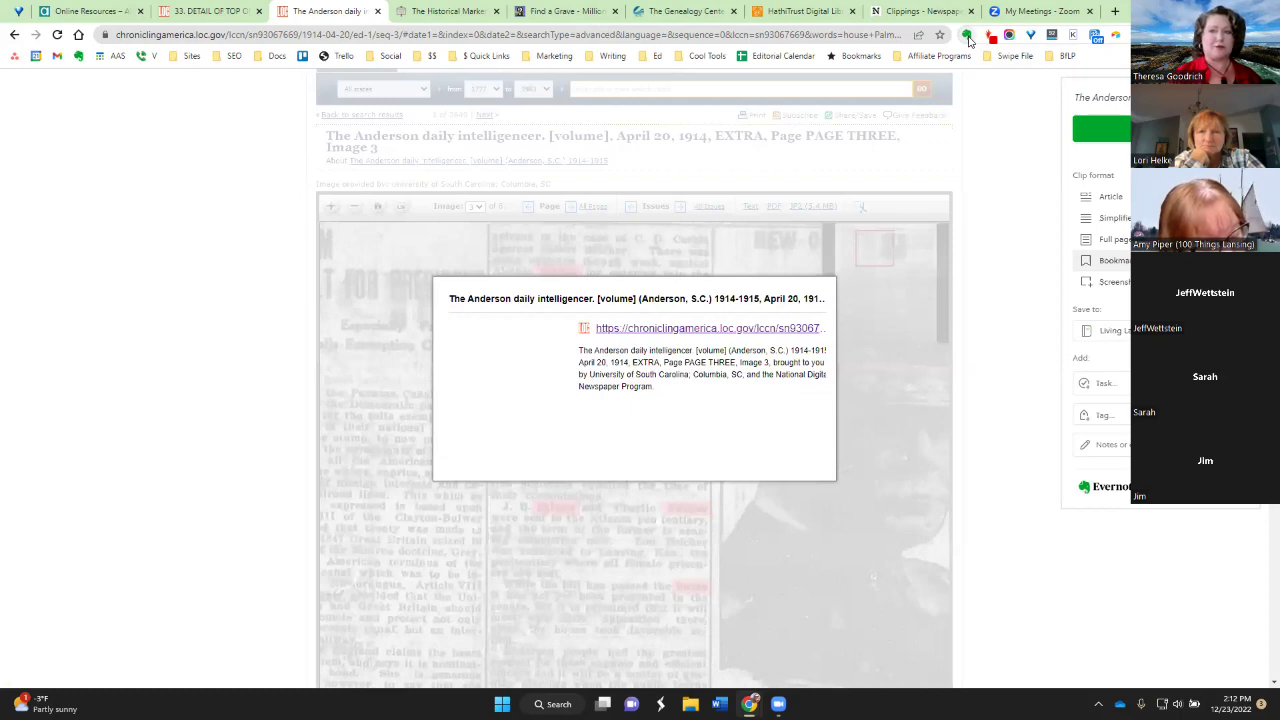
pyautogui.click(1100, 128)
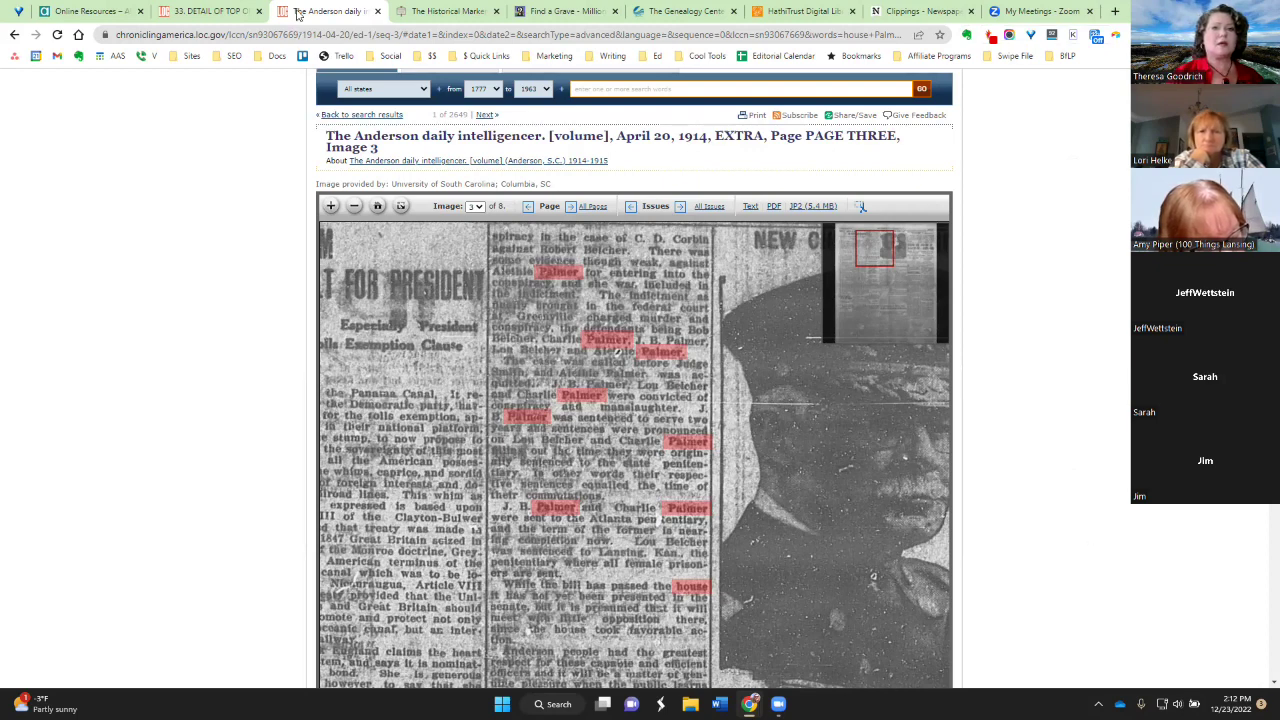
pyautogui.moveTo(297, 13); pyautogui.dragTo(175, 13)
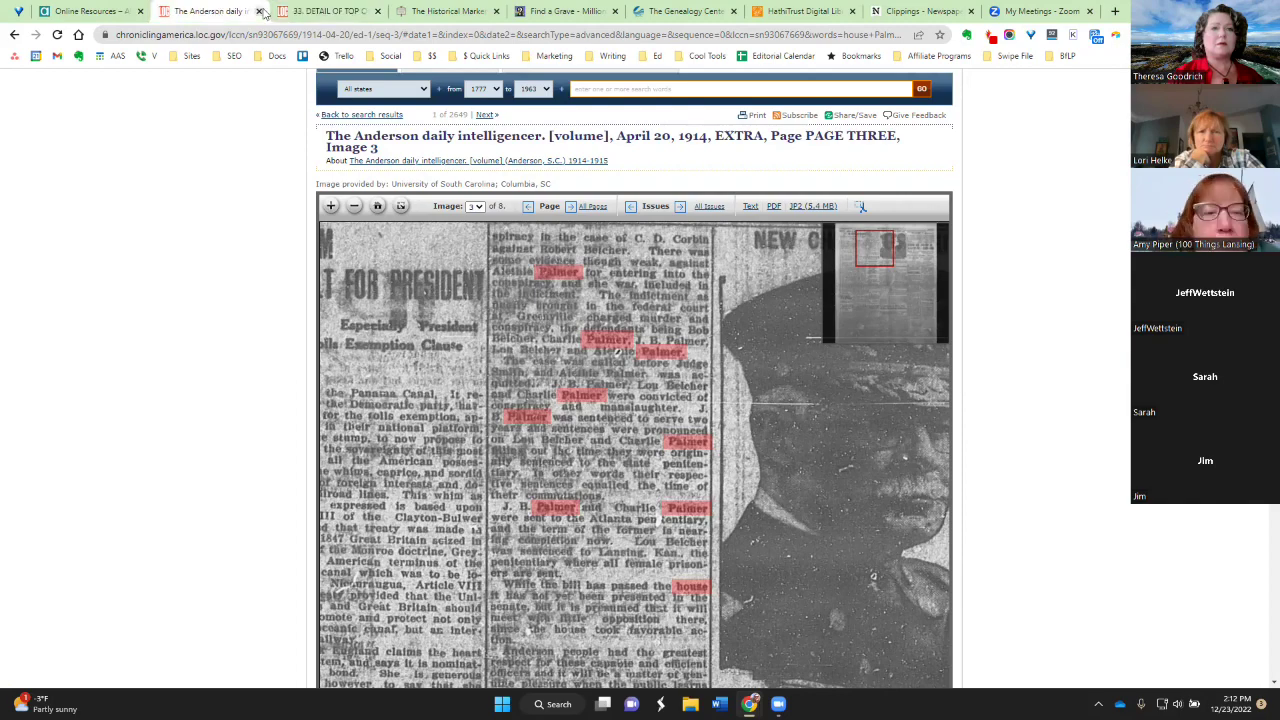
pyautogui.click(259, 11)
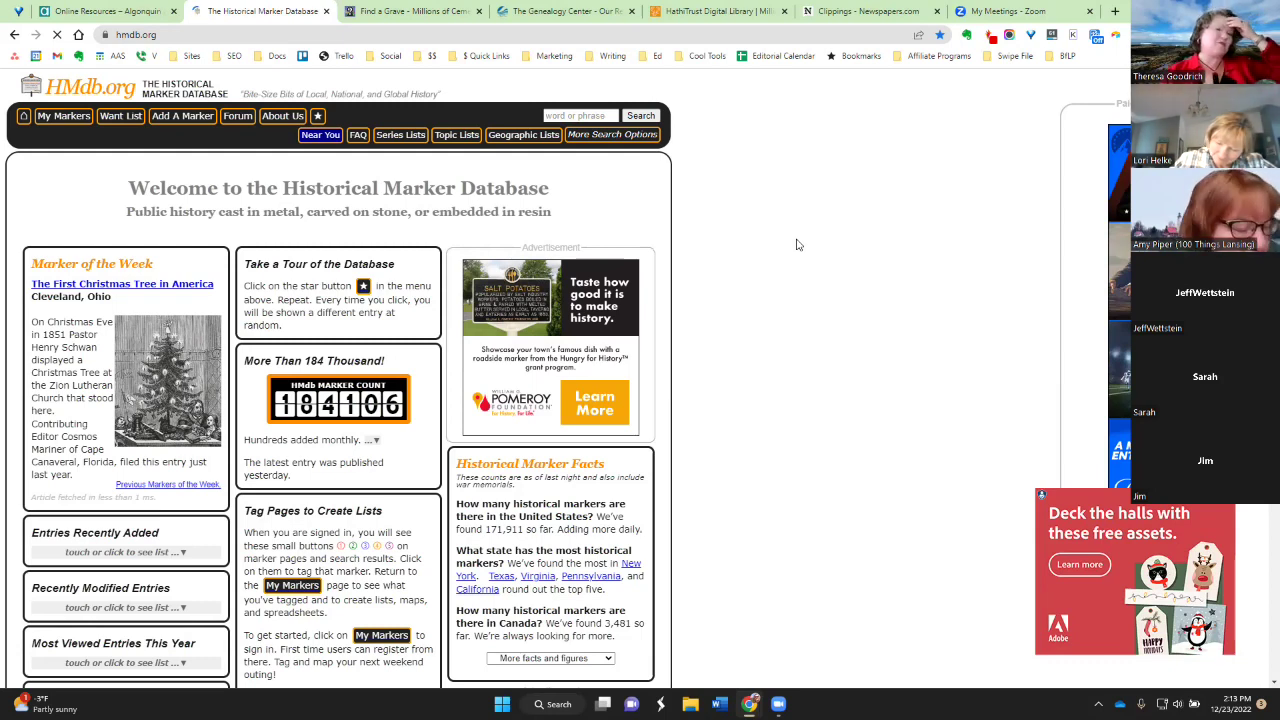
# Search HMdb.org for 'du sable' and scroll through the 7 matching markers
pyautogui.click(596, 112)
pyautogui.write('d')
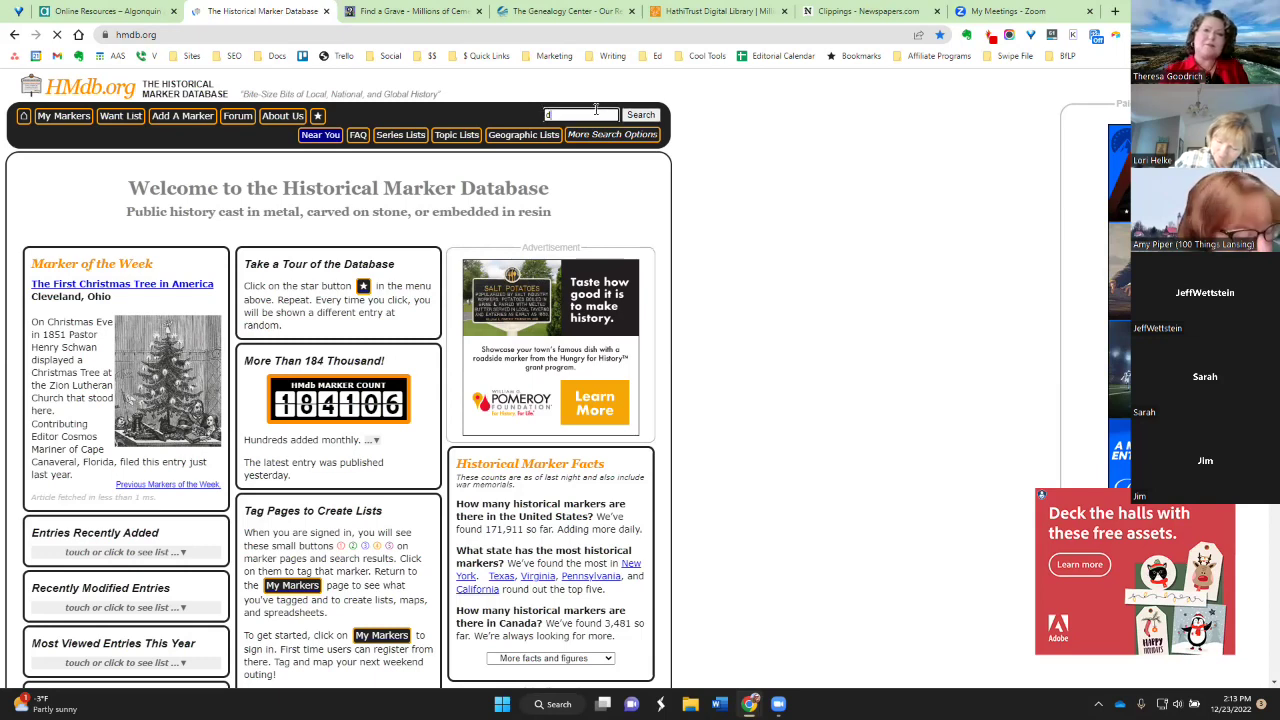
pyautogui.write('u sabl')
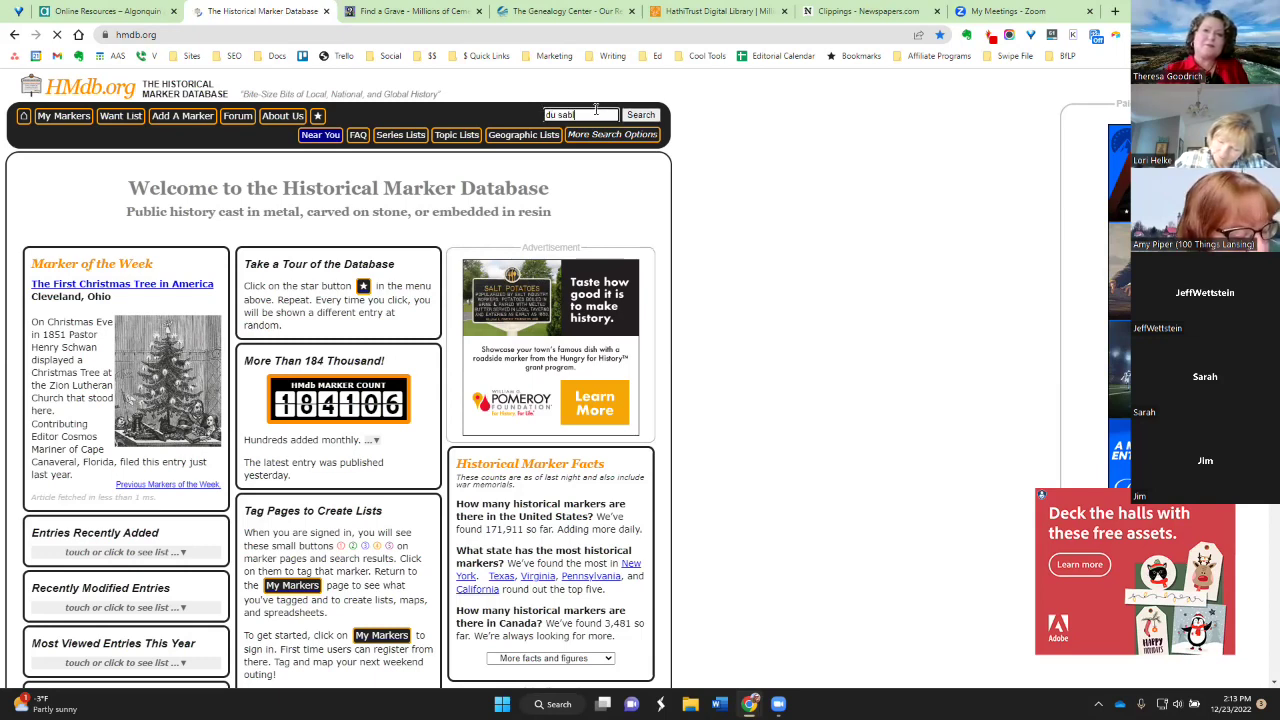
pyautogui.write('e')
pyautogui.press('Return')
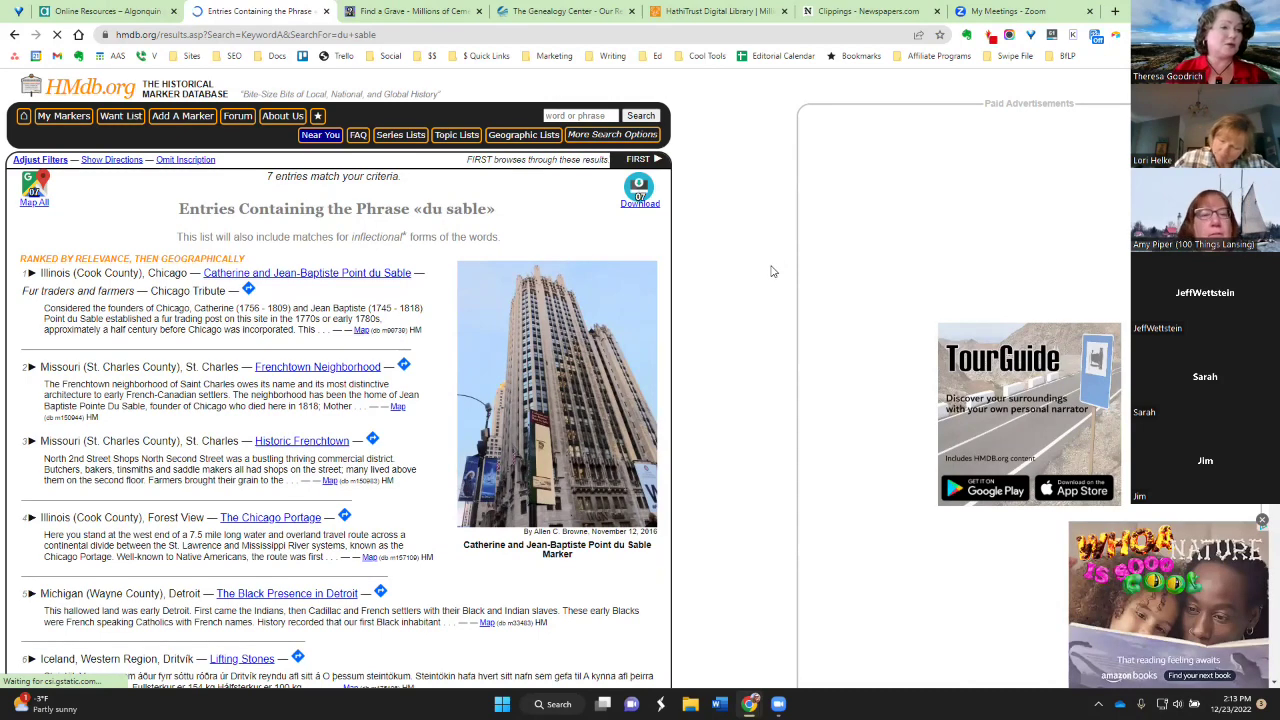
pyautogui.scroll(-3, 249, 440)
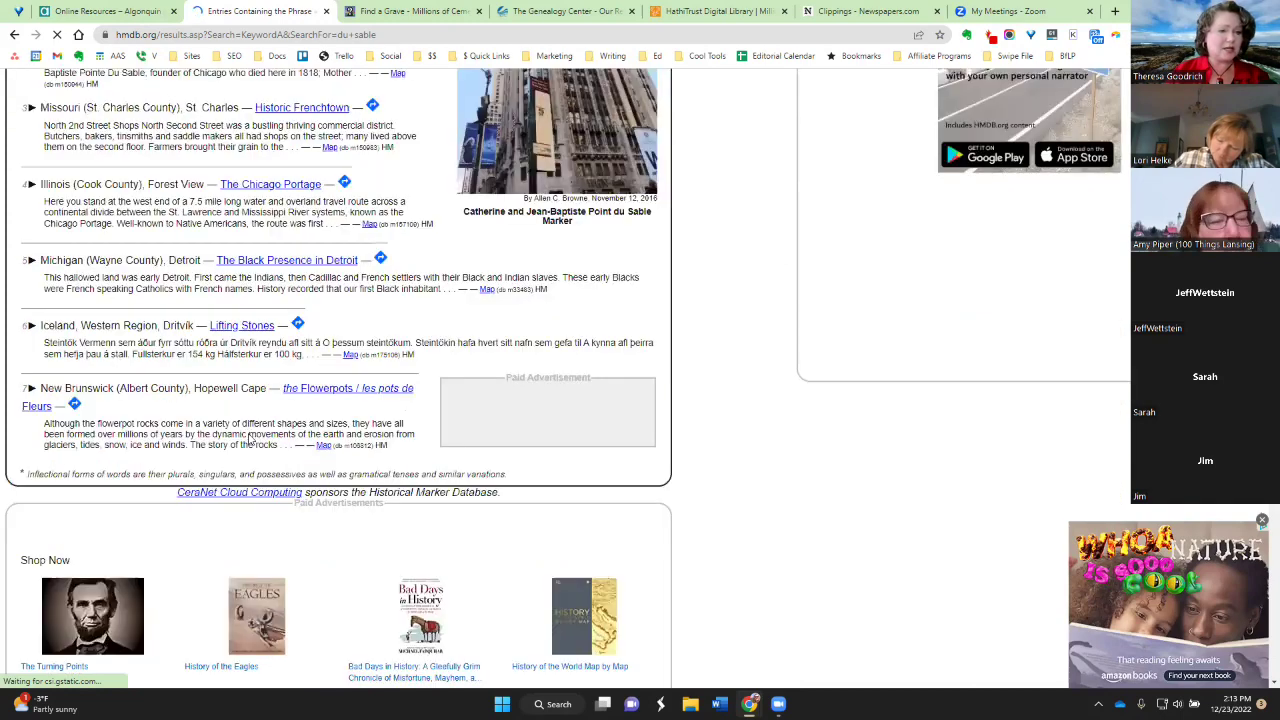
pyautogui.scroll(-3, 249, 440)
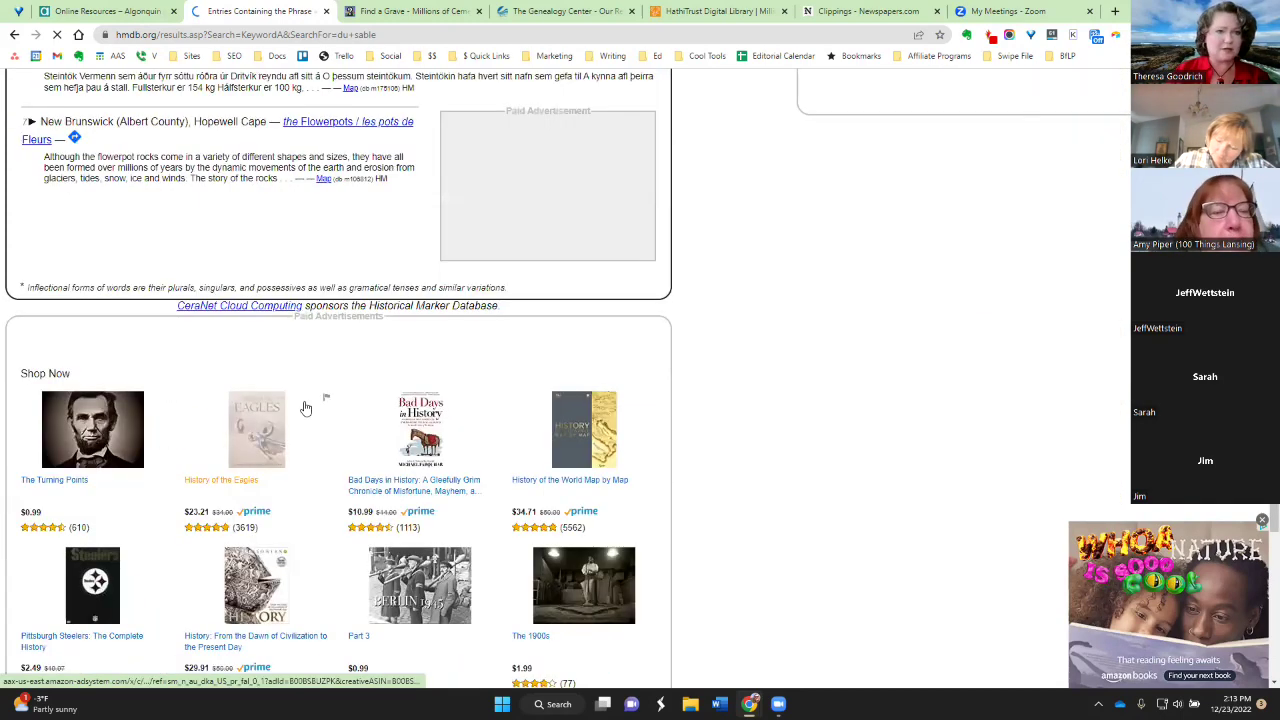
pyautogui.scroll(6, 620, 400)
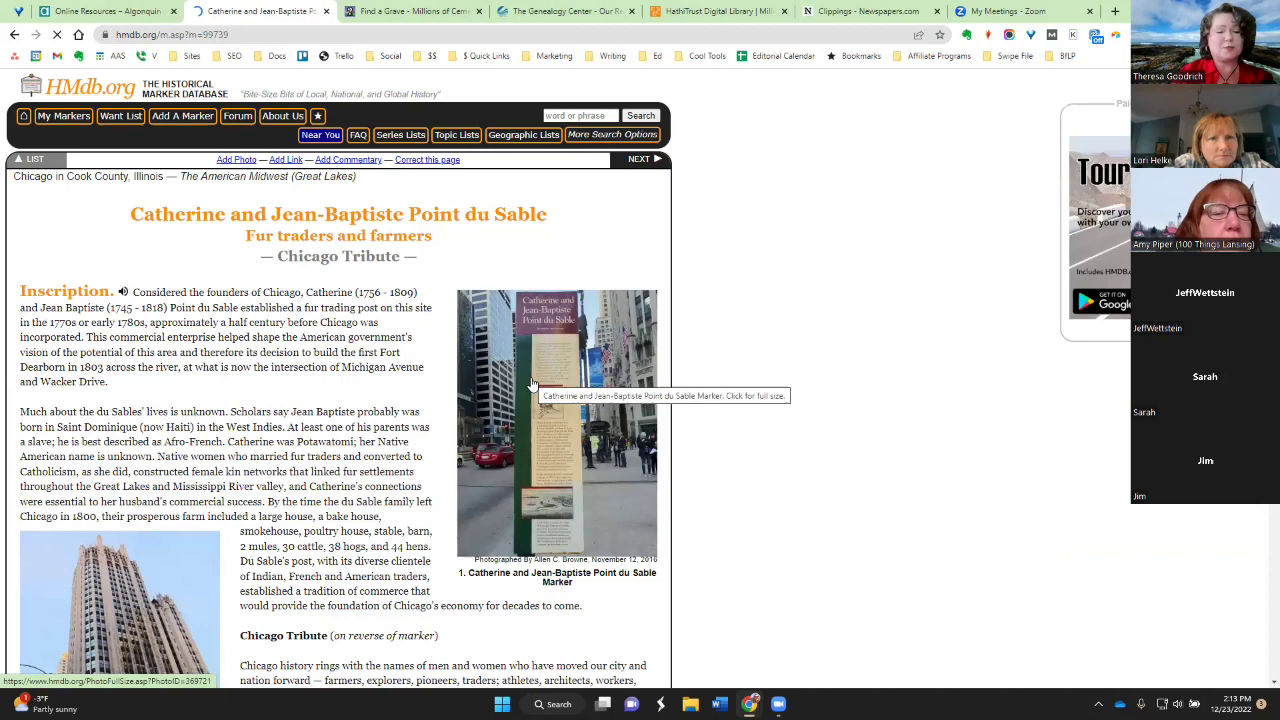
# Read the Point du Sable marker page, then map the 100 markers nearest Algonquin
pyautogui.scroll(-2, 205, 127)
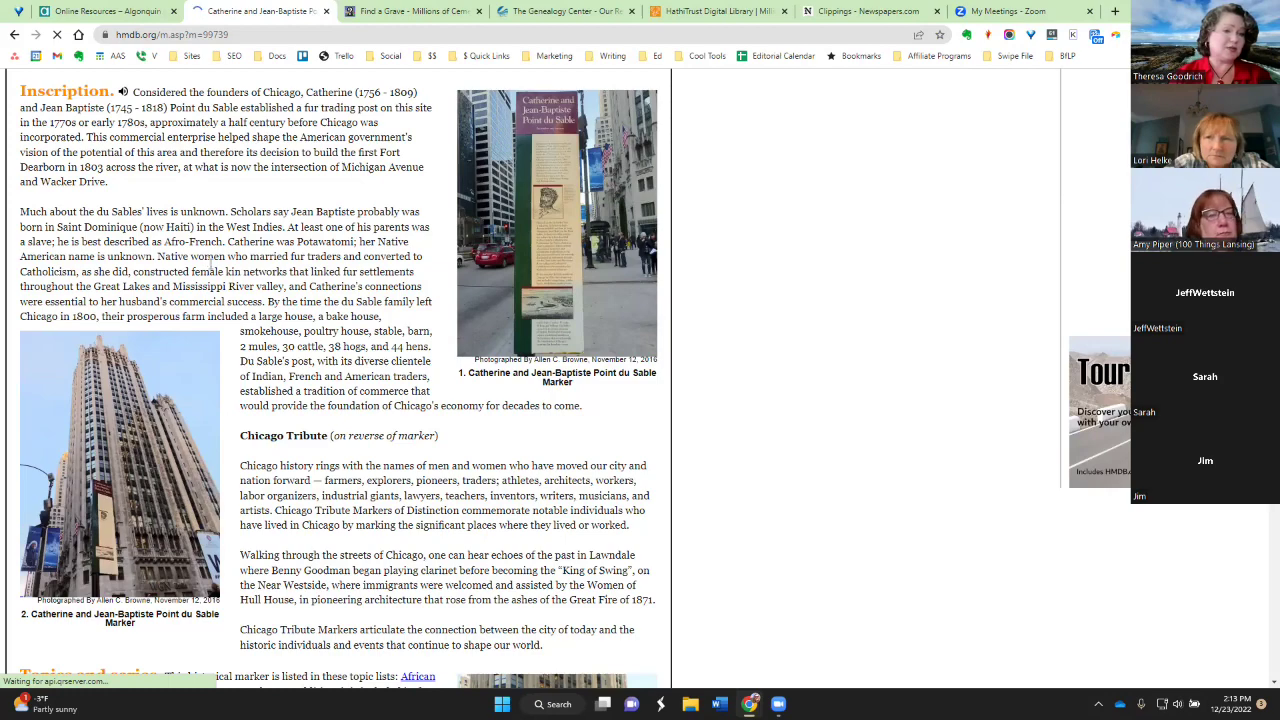
pyautogui.scroll(-3, 254, 210)
pyautogui.scroll(-2, 300, 208)
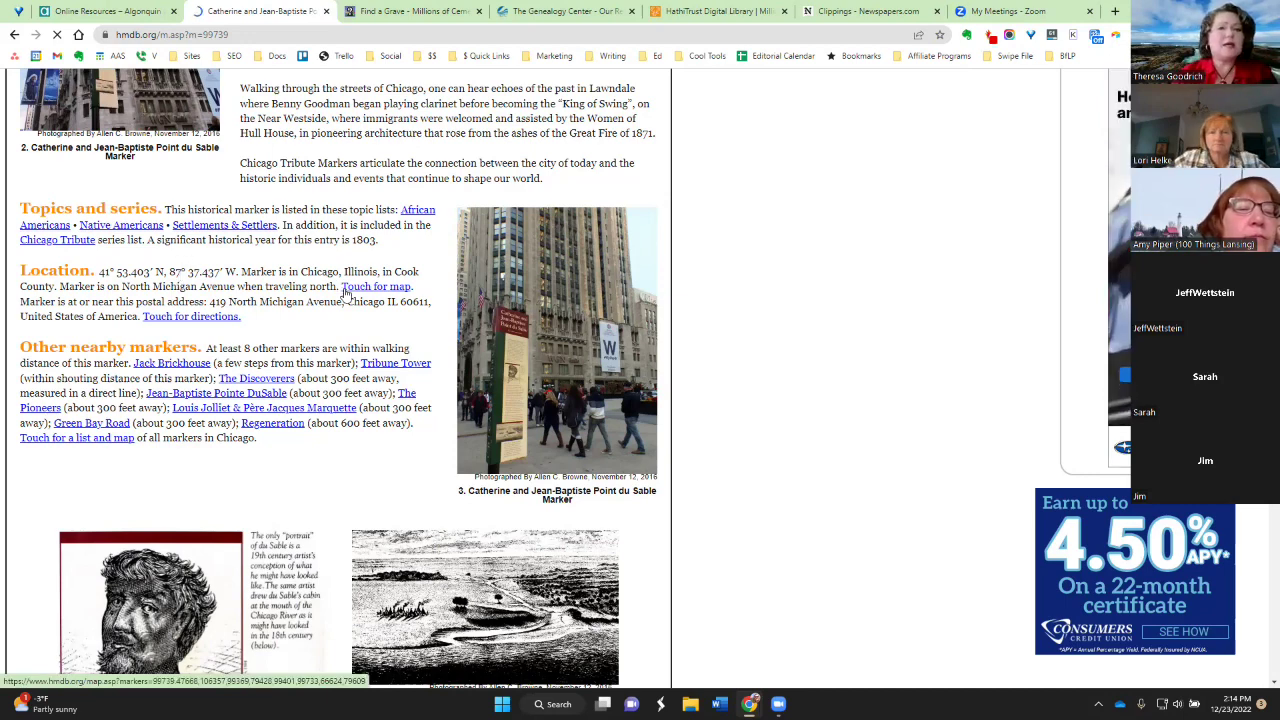
pyautogui.scroll(3, 344, 291)
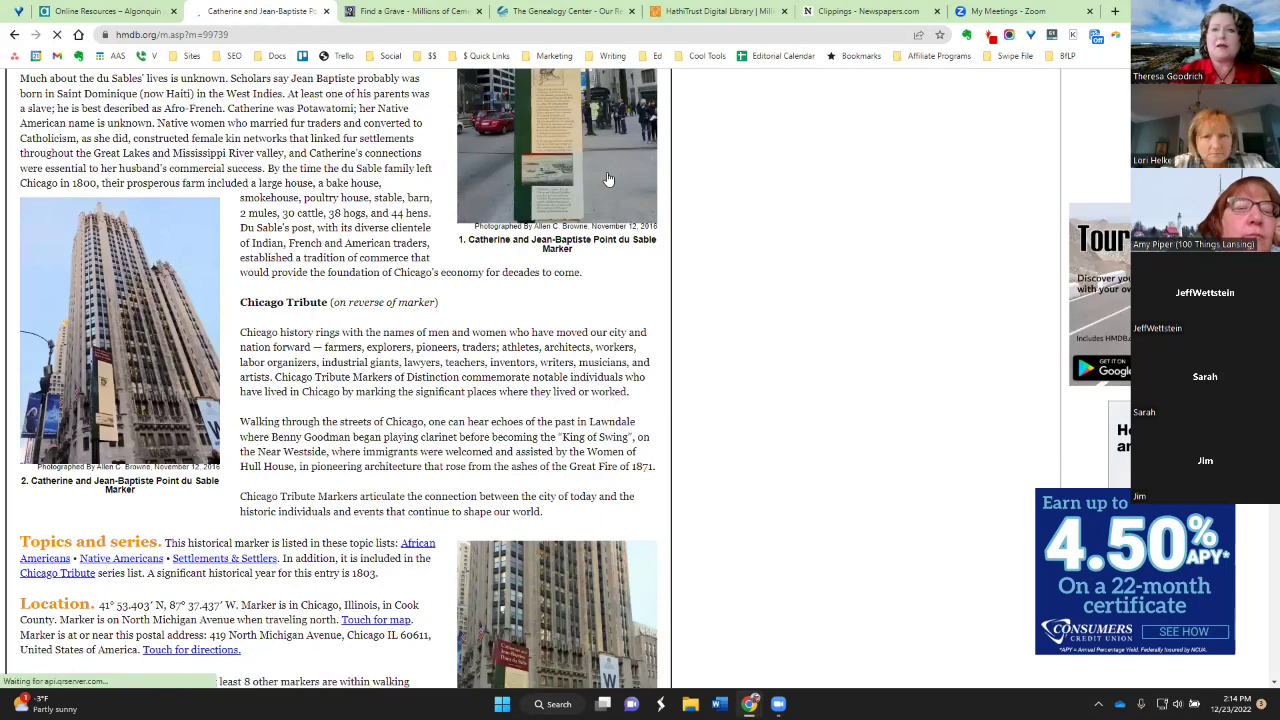
pyautogui.scroll(-3, 369, 332)
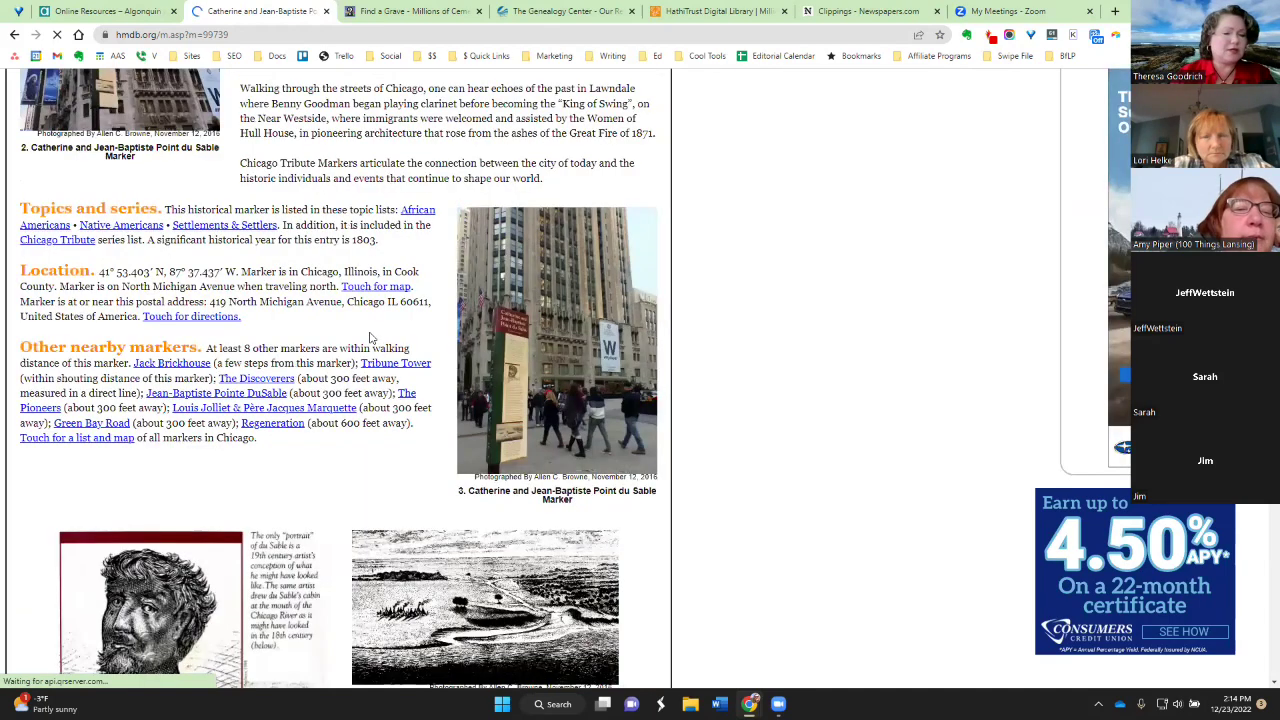
pyautogui.scroll(6, 369, 337)
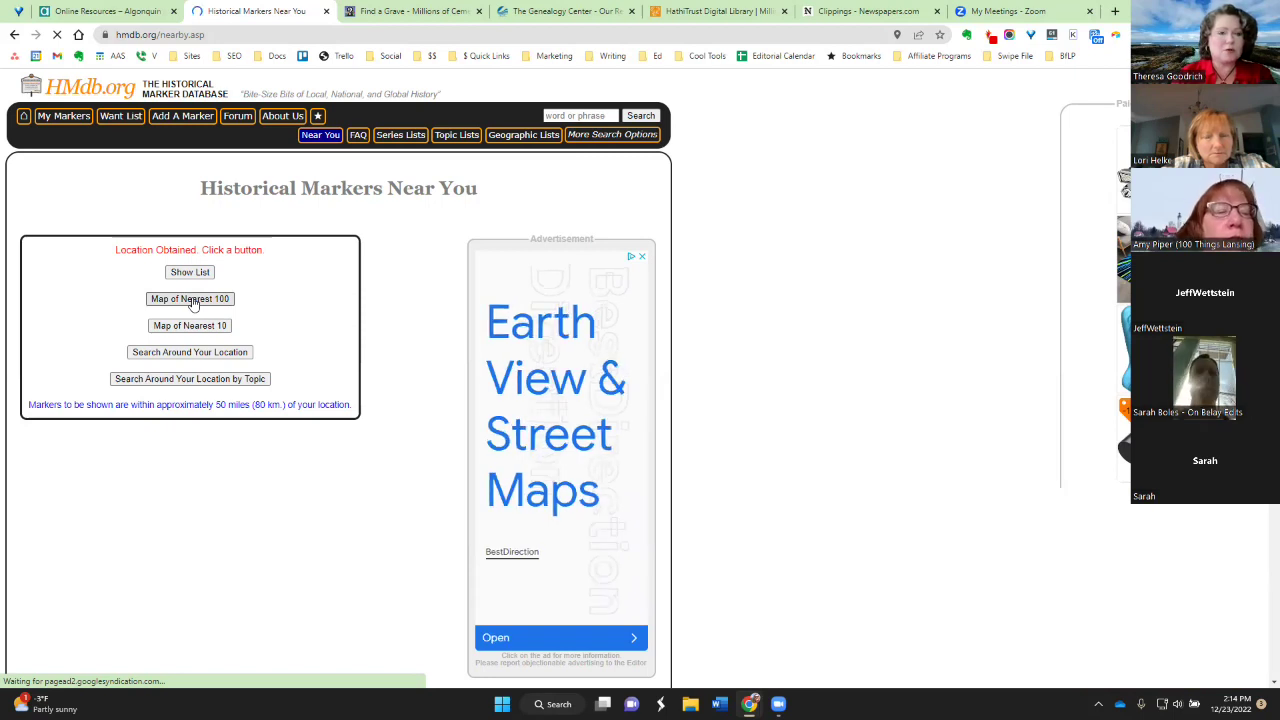
pyautogui.click(194, 302)
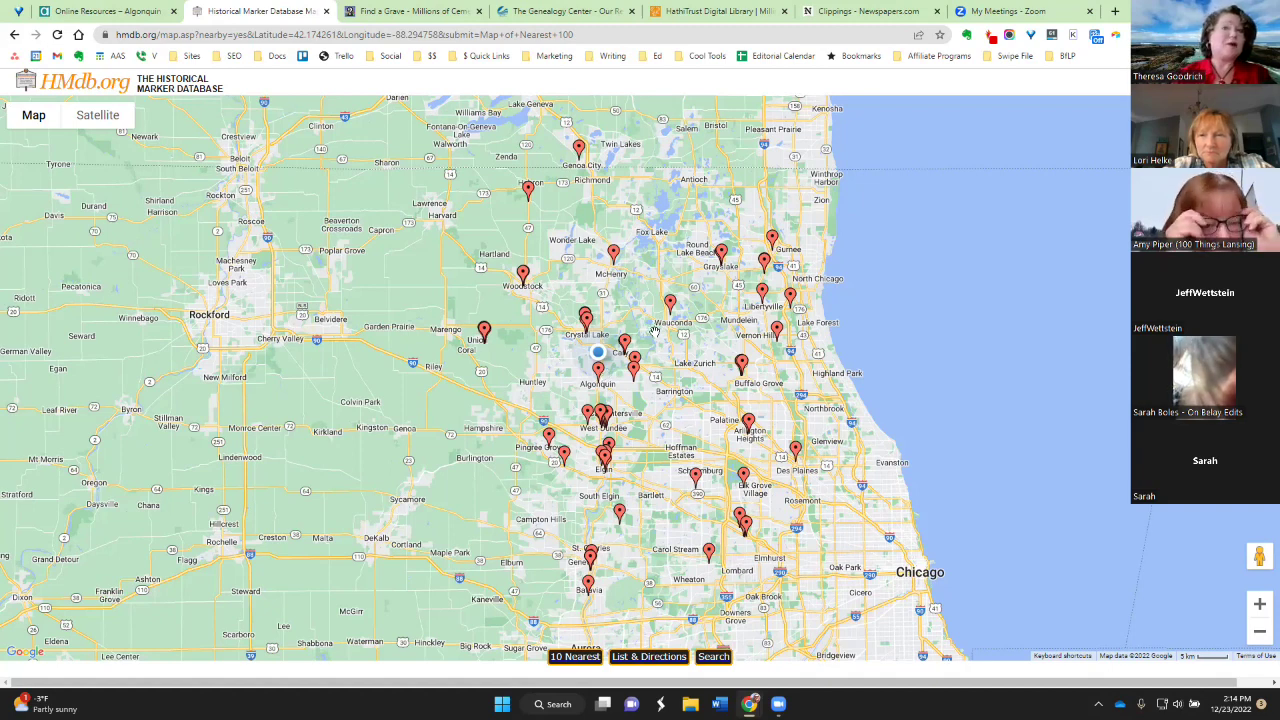
# Preview the Crystal Lake pin, open the Andrew C. Cook House marker, then close both marker tabs
pyautogui.click(587, 319)
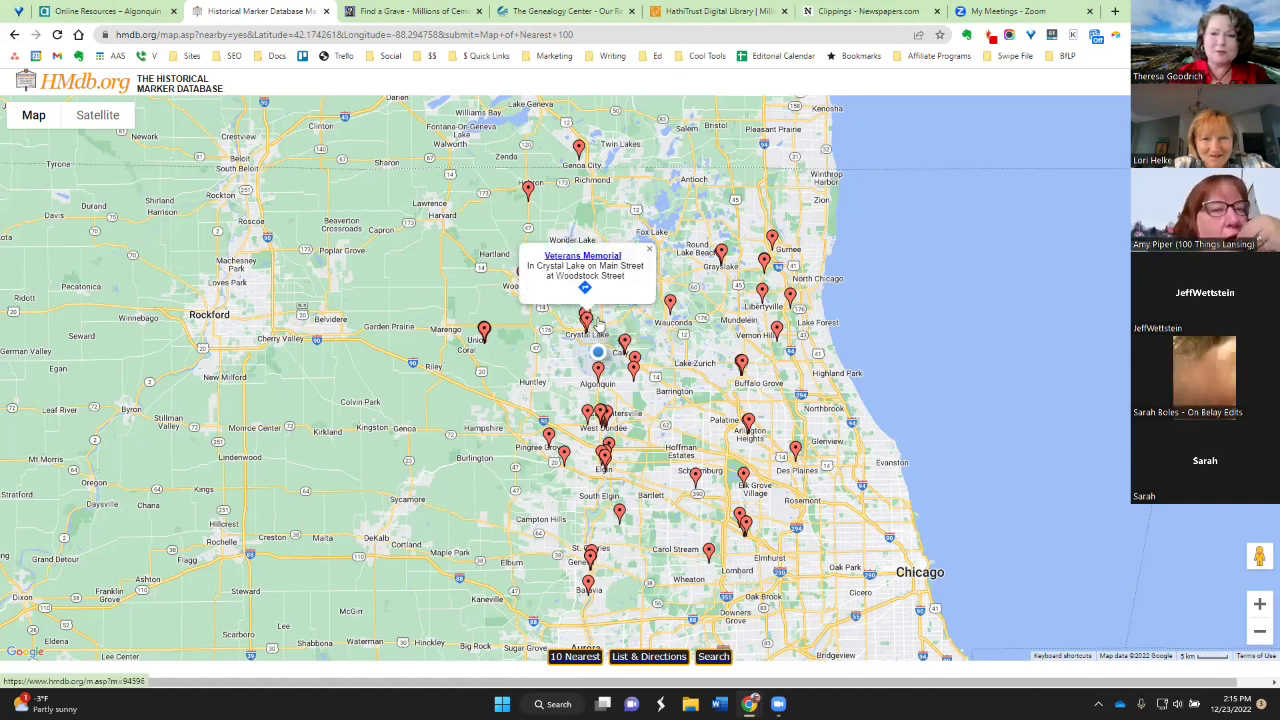
pyautogui.click(671, 306)
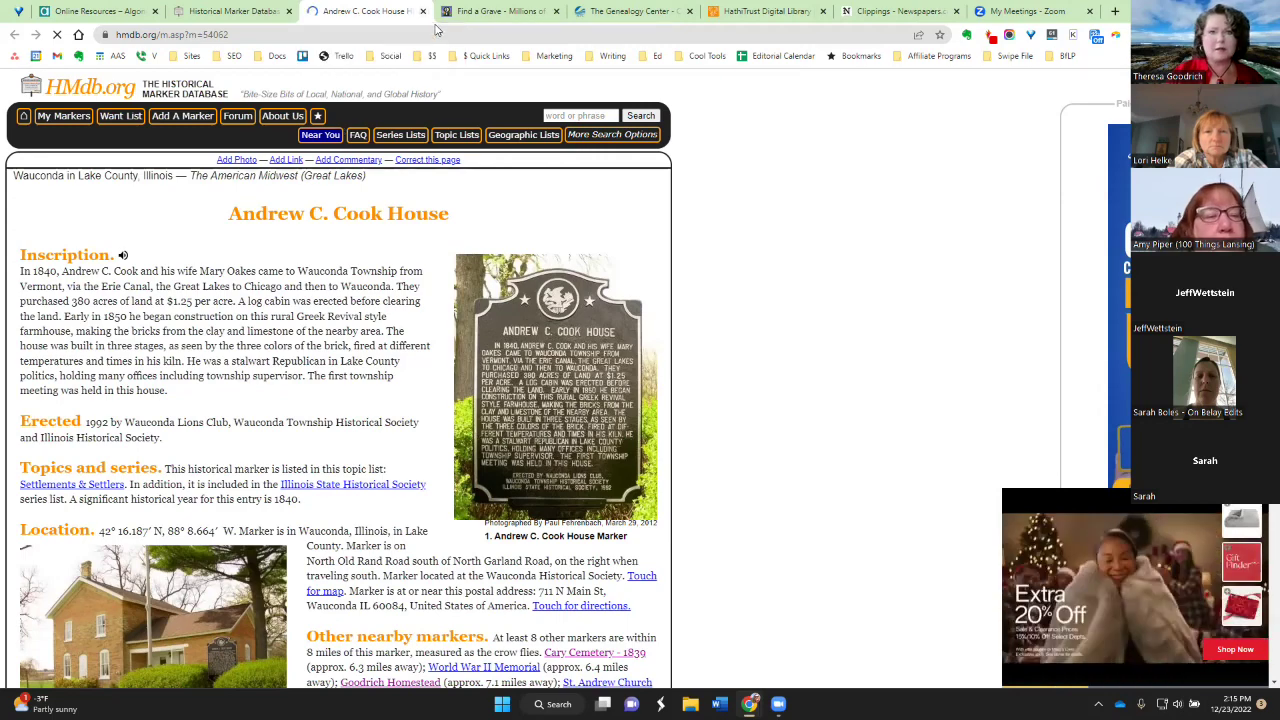
pyautogui.click(287, 13)
pyautogui.click(287, 13)
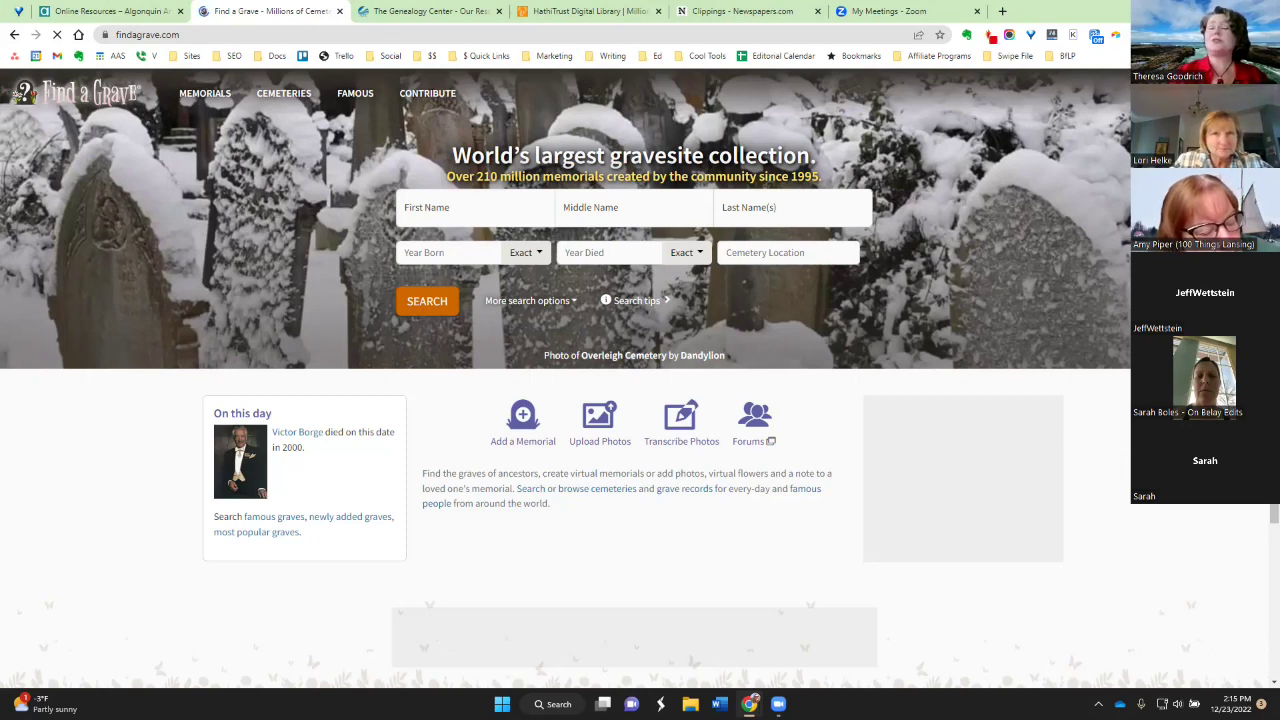
# Search Find a Grave memorials for first name Marshall and last name Field
pyautogui.click(477, 210)
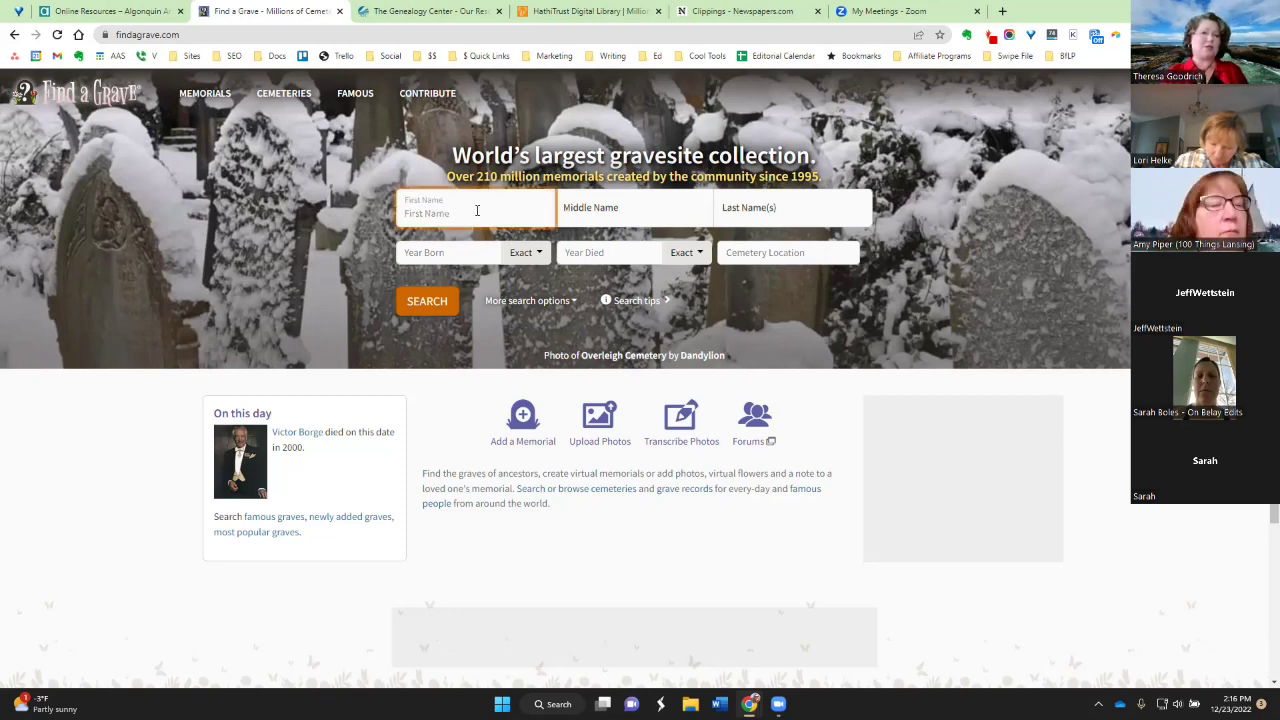
pyautogui.write('Marshall')
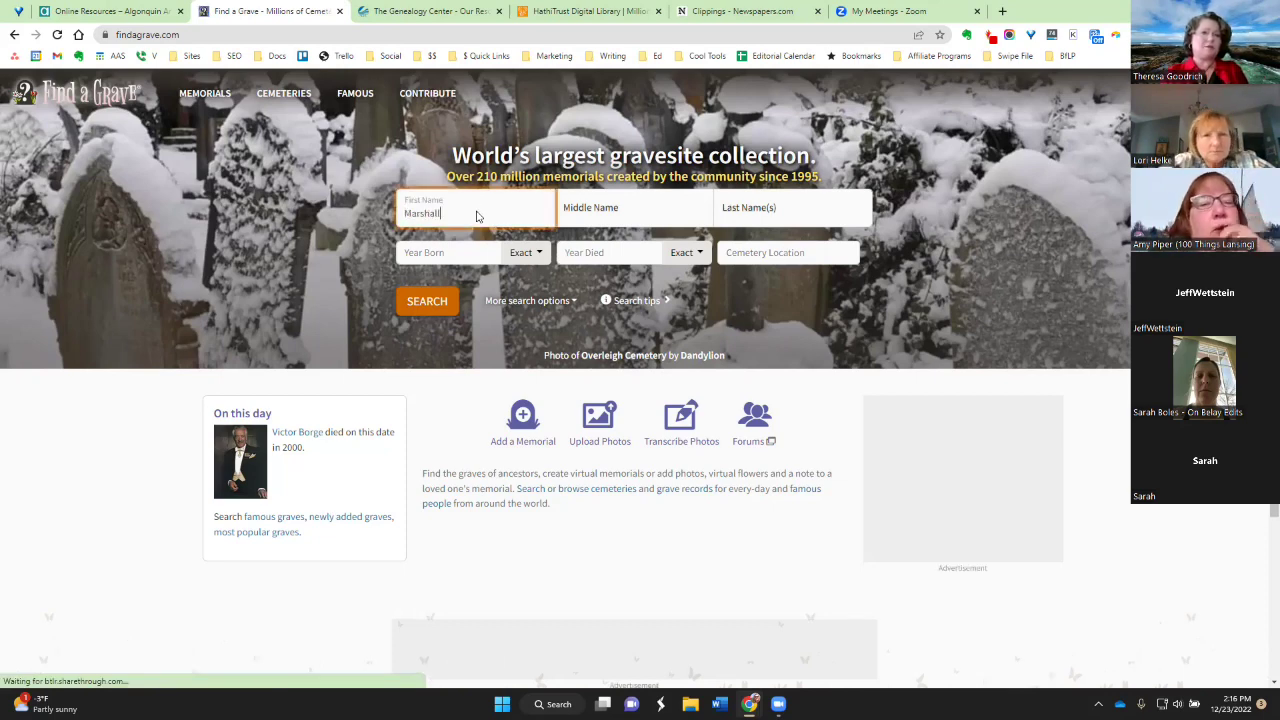
pyautogui.press('Tab')
pyautogui.press('Tab')
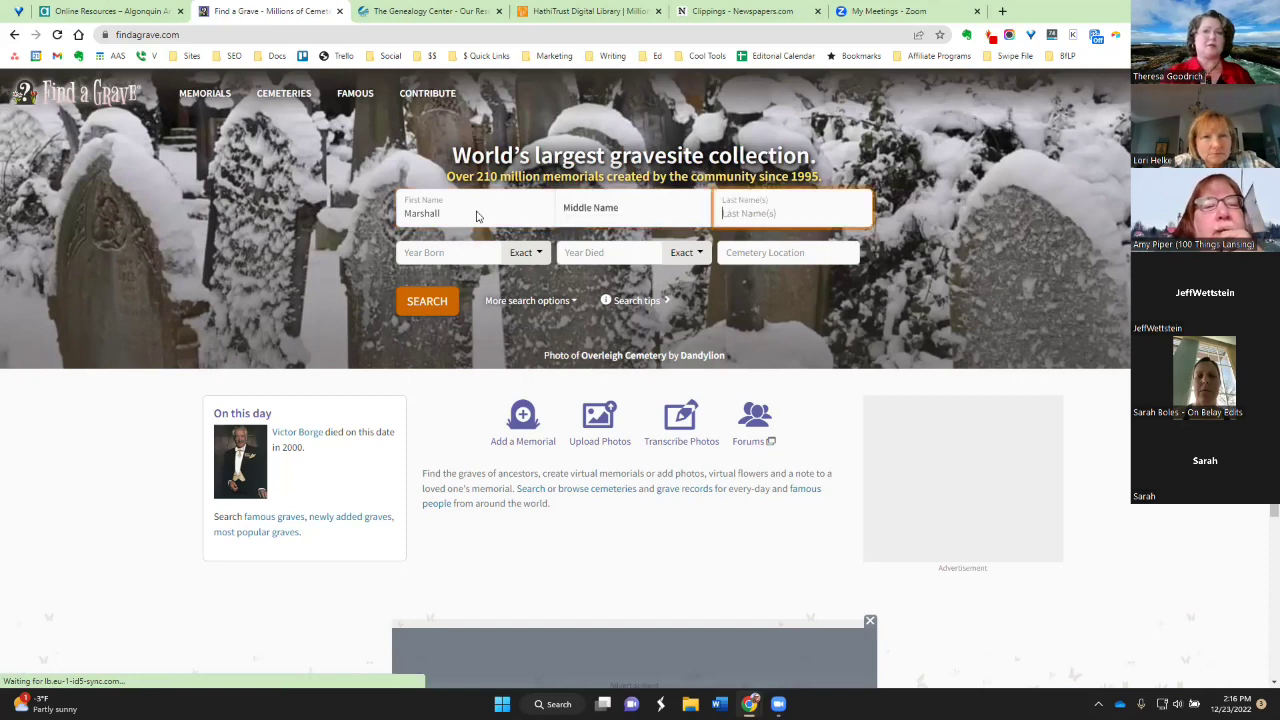
pyautogui.write('Field')
pyautogui.click(425, 305)
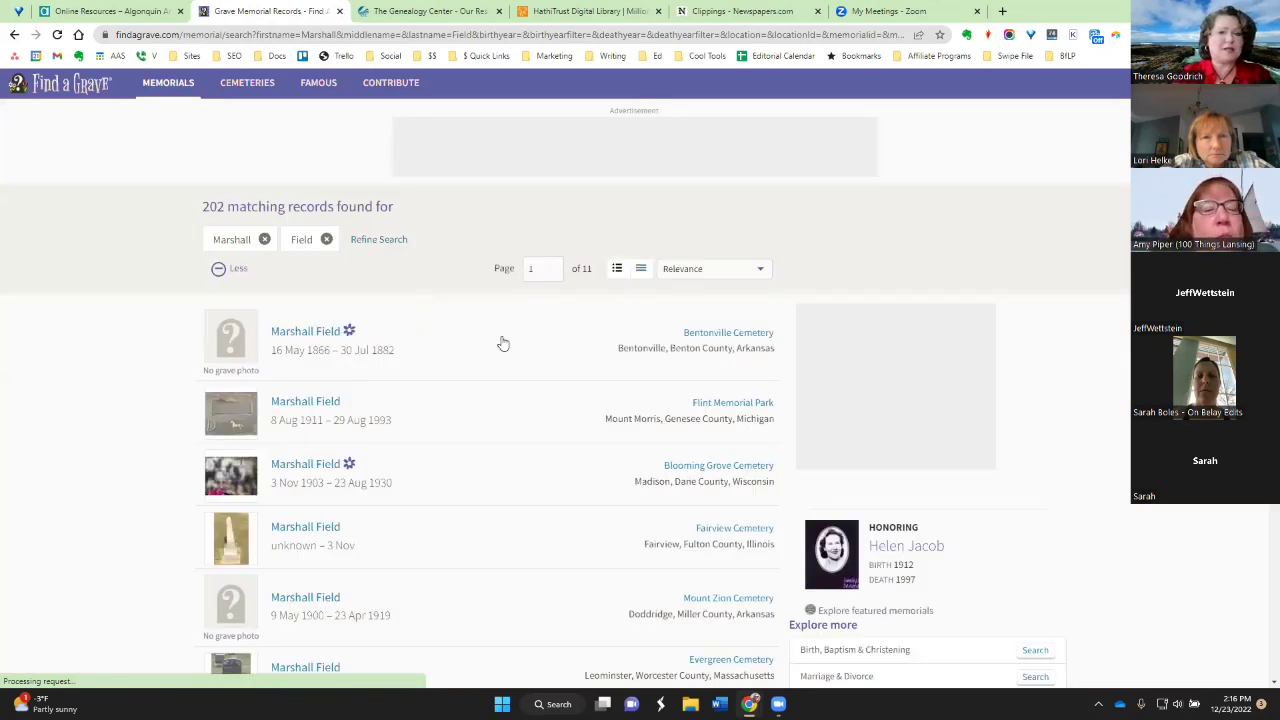
# Browse the 202 results and open the memorial of Marshall Field (1834–1906), Graceland Cemetery, Chicago
pyautogui.scroll(-2, 503, 343)
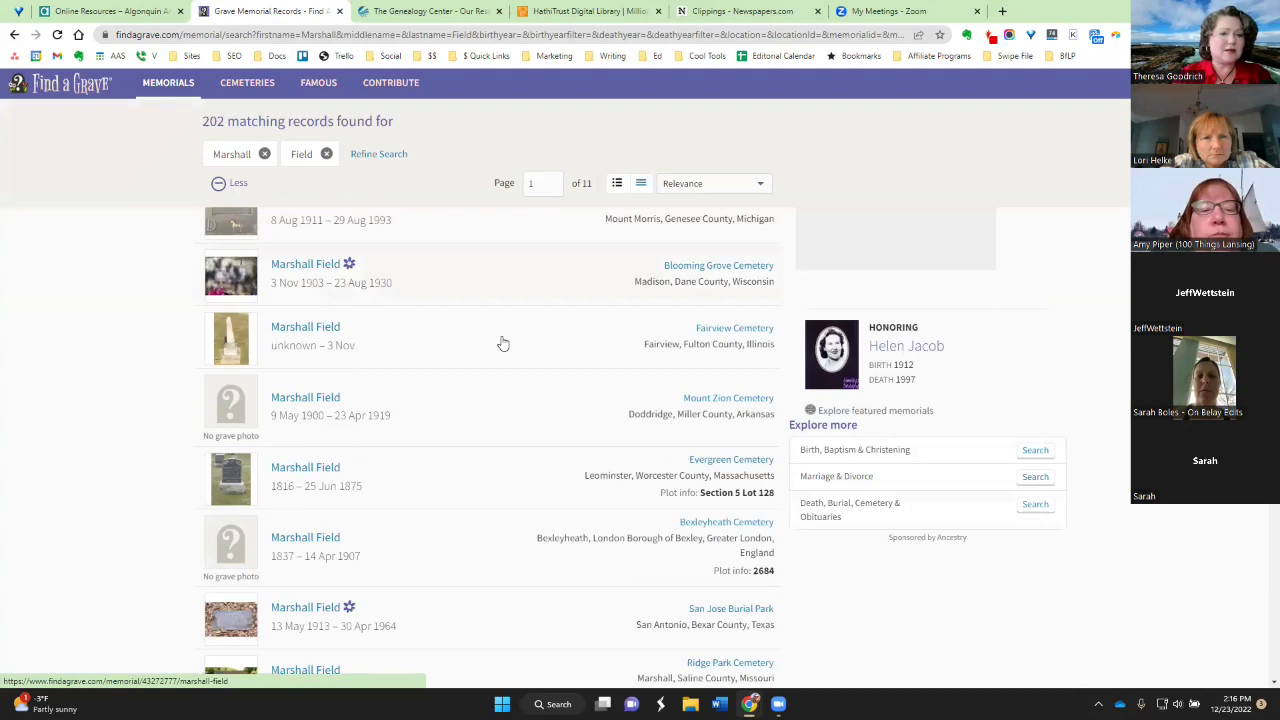
pyautogui.scroll(-3, 503, 343)
pyautogui.click(503, 343)
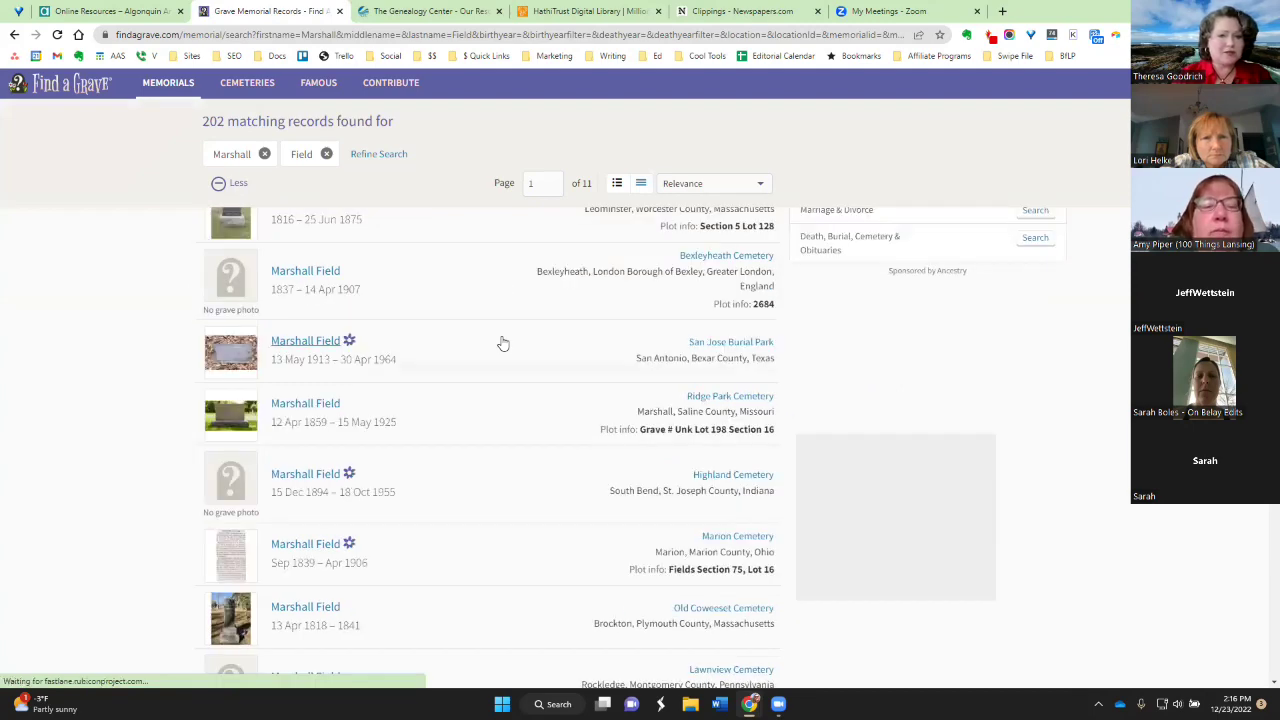
pyautogui.scroll(-2, 503, 343)
pyautogui.scroll(-3, 330, 330)
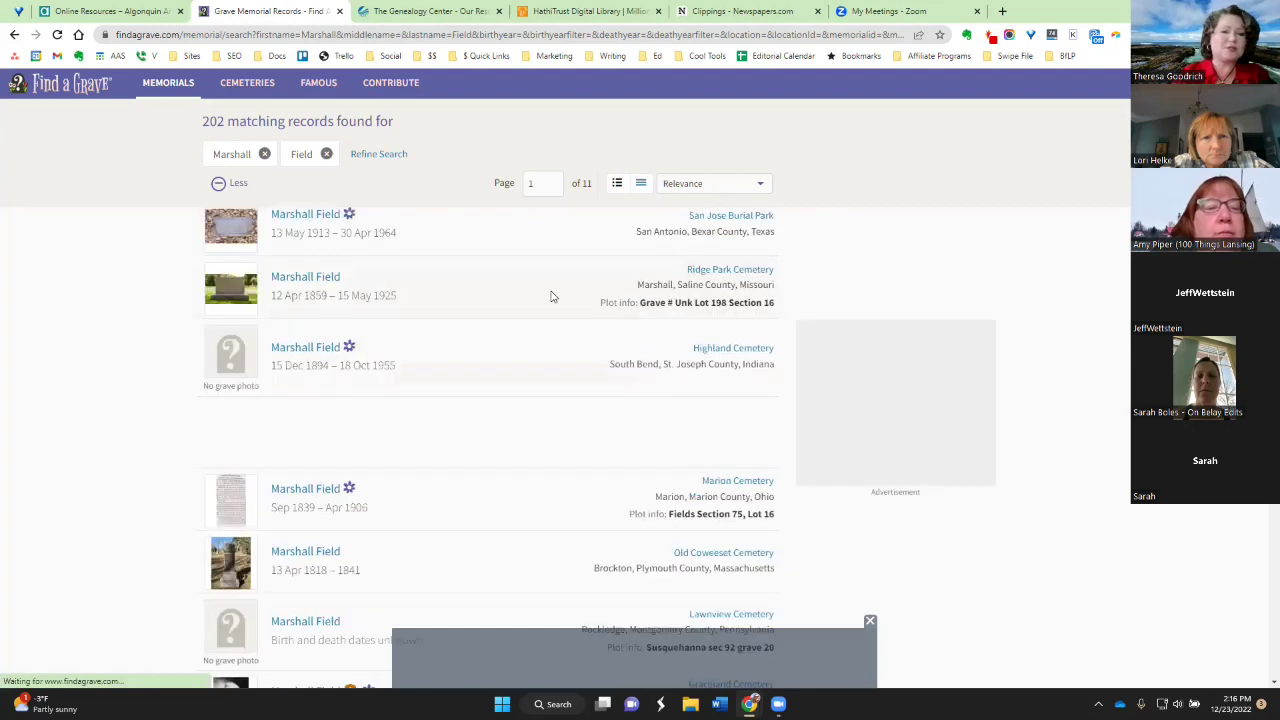
pyautogui.scroll(2, 550, 296)
pyautogui.scroll(5, 450, 280)
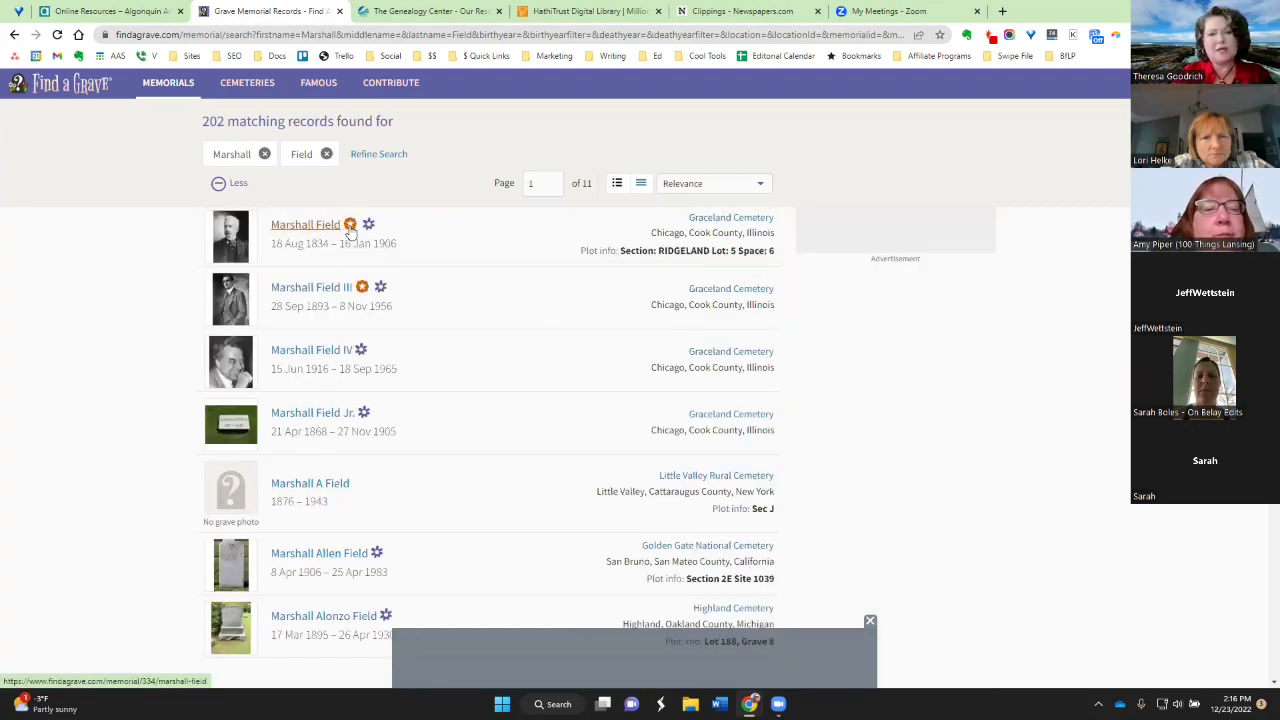
pyautogui.click(350, 229)
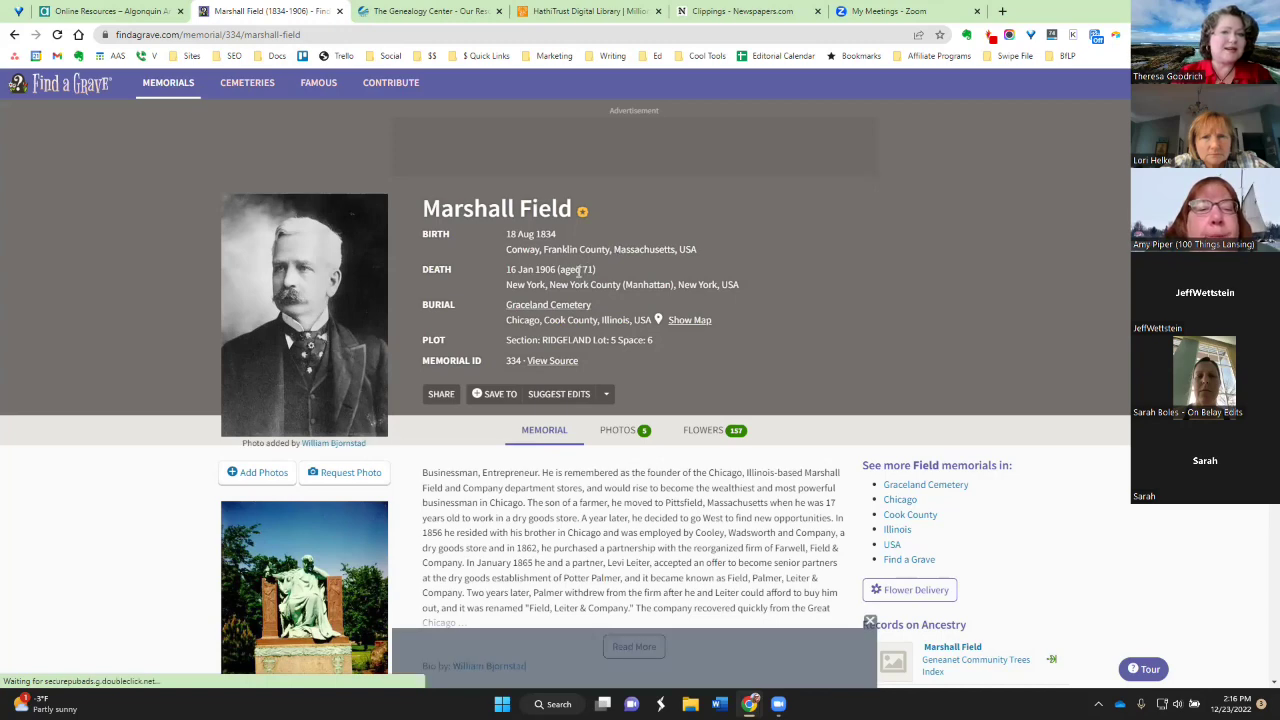
# Expand Marshall Field's full biography and read through it and his family members
pyautogui.scroll(-3, 578, 270)
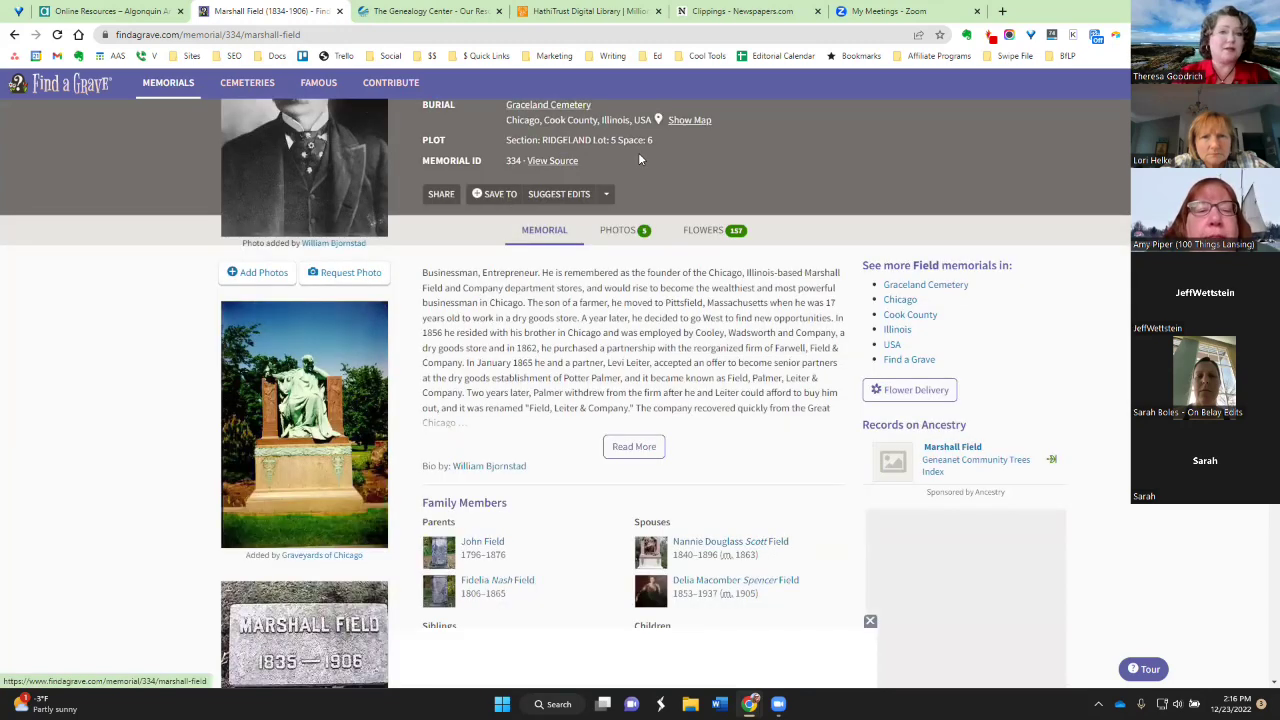
pyautogui.scroll(-2, 1119, 273)
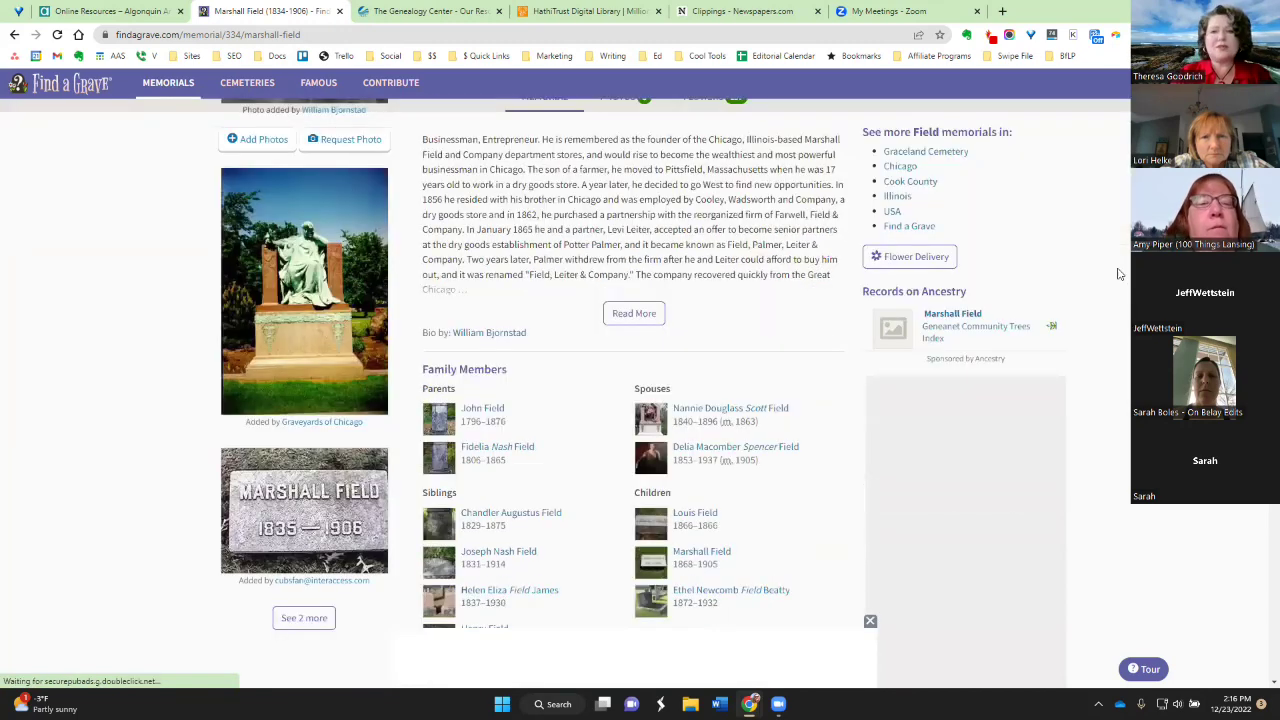
pyautogui.click(632, 315)
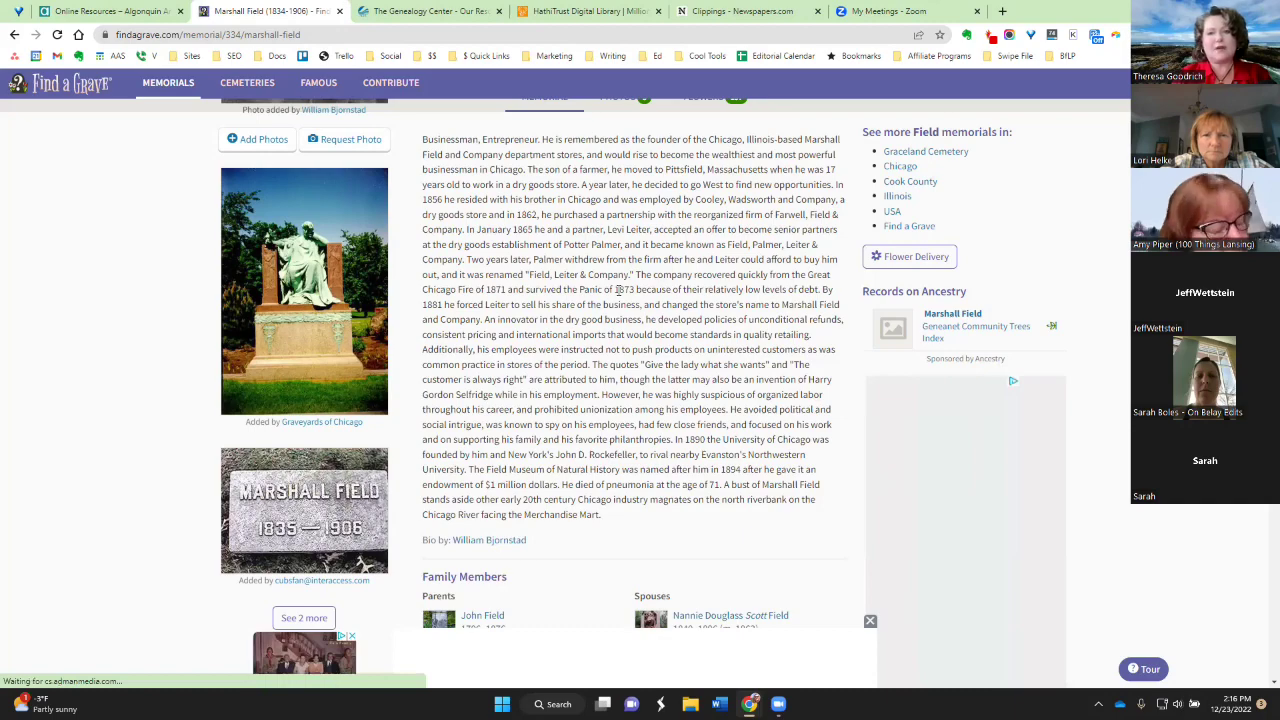
pyautogui.scroll(-1, 618, 295)
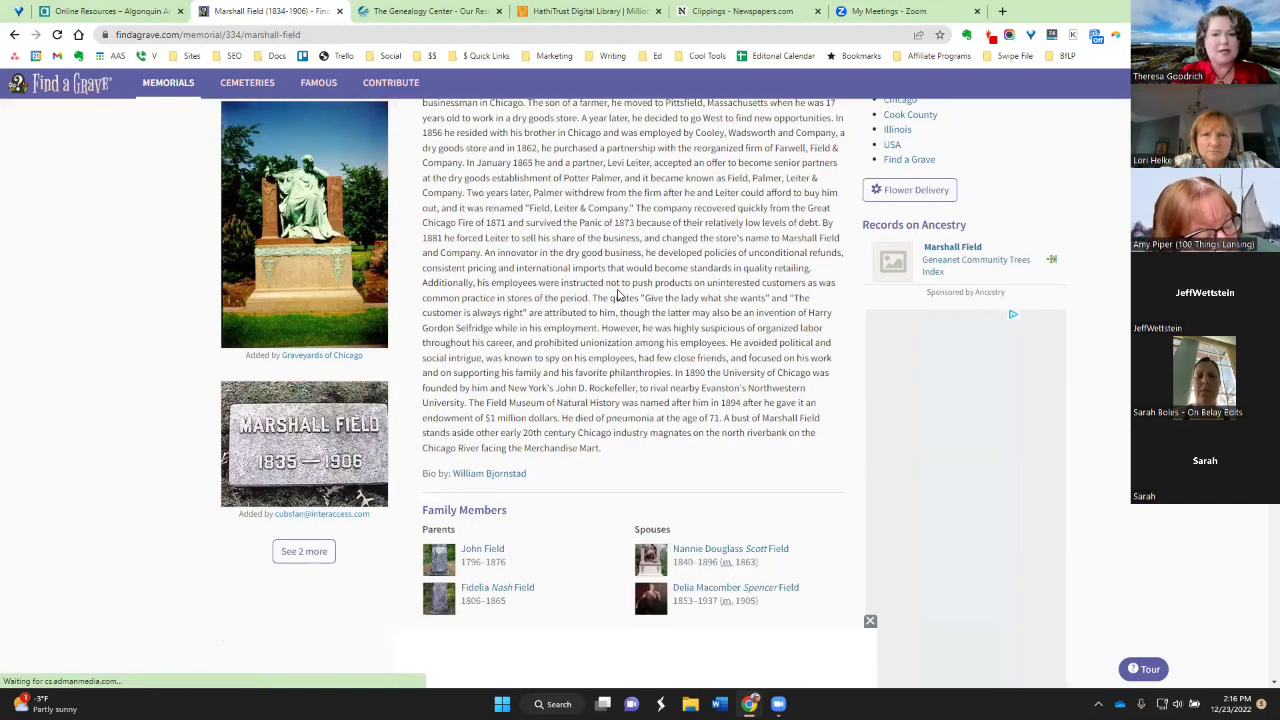
pyautogui.scroll(-1, 618, 295)
pyautogui.scroll(-3, 502, 298)
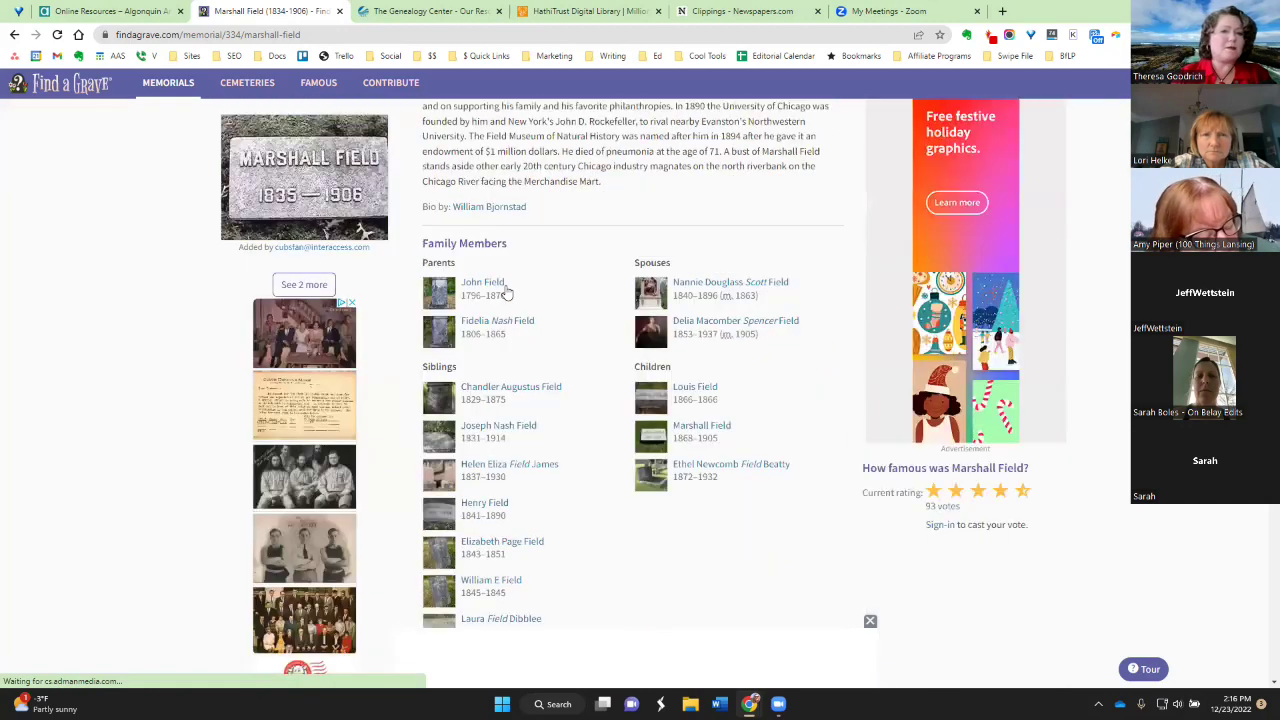
pyautogui.click(750, 394)
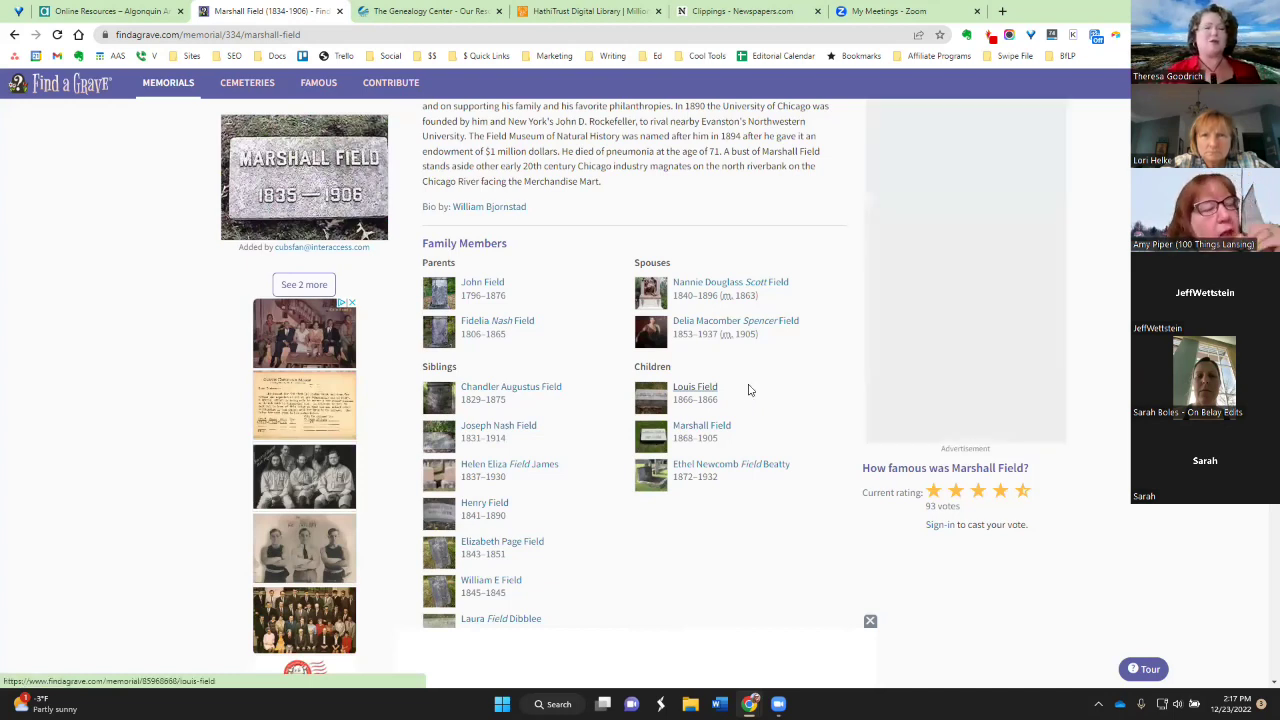
pyautogui.click(749, 390)
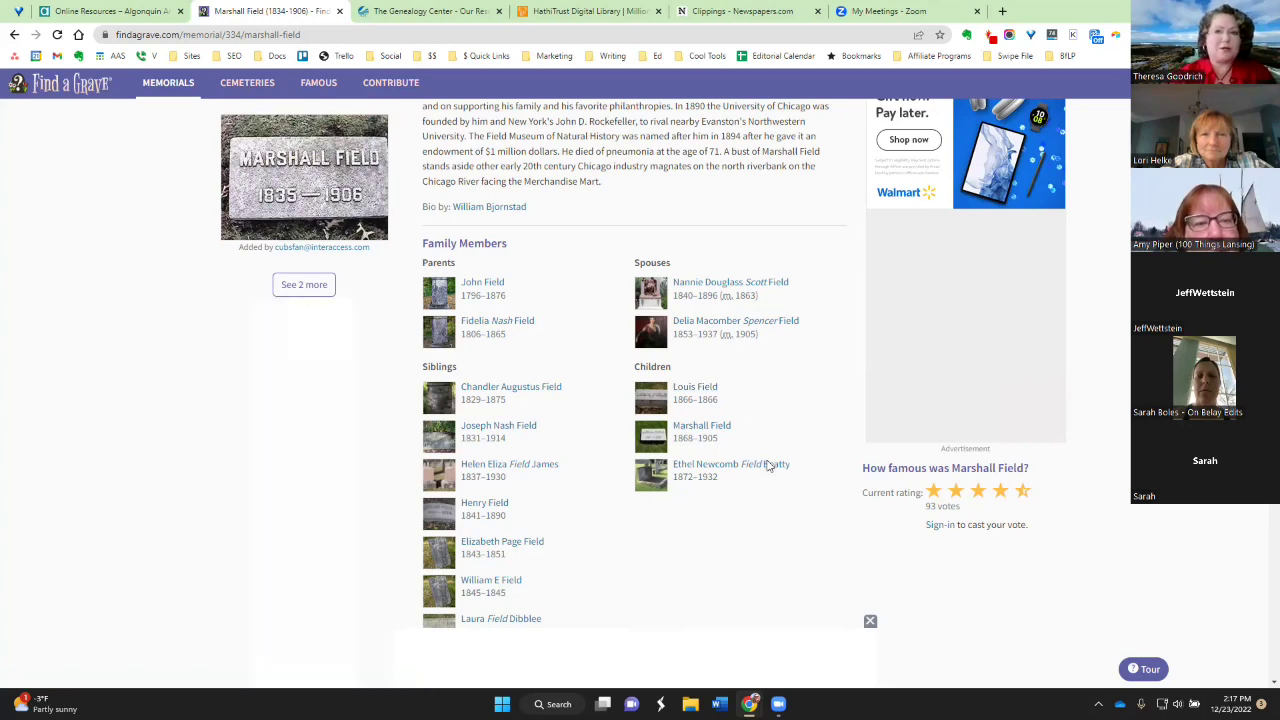
pyautogui.scroll(4, 768, 466)
pyautogui.scroll(1, 768, 461)
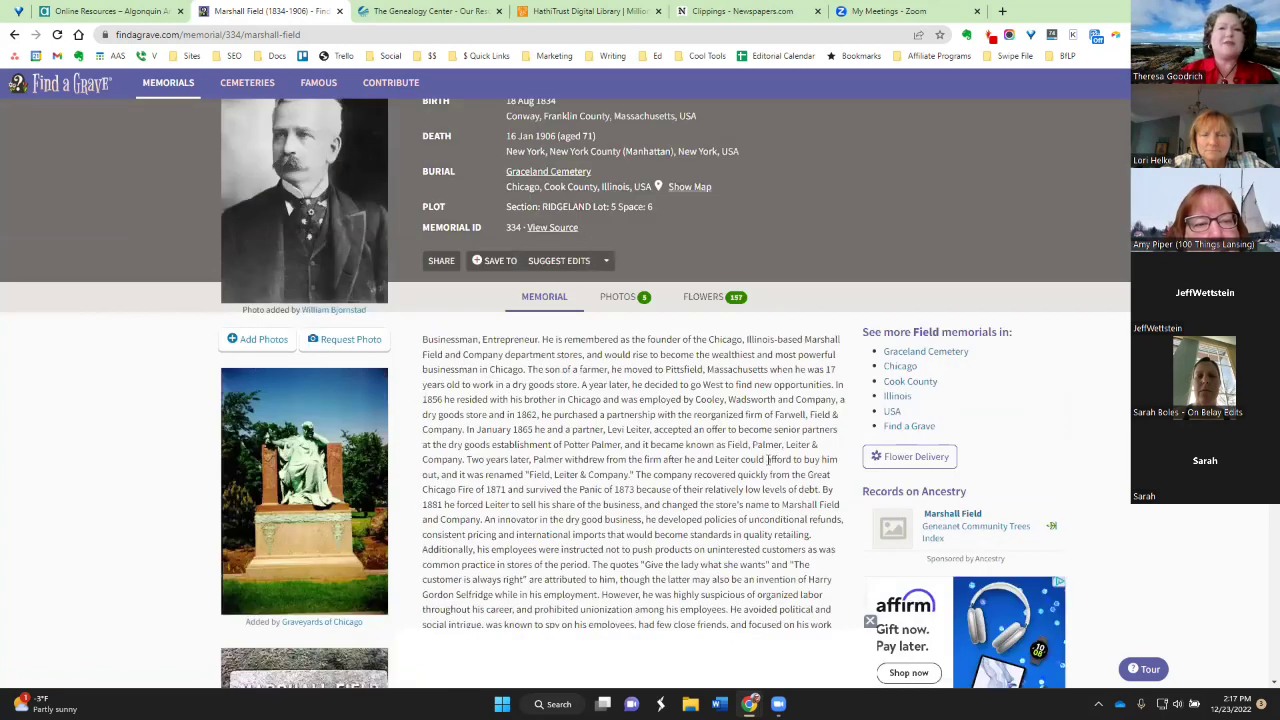
# Close the Marshall Field memorial and expand the Genealogy Center's free databases list
pyautogui.click(339, 11)
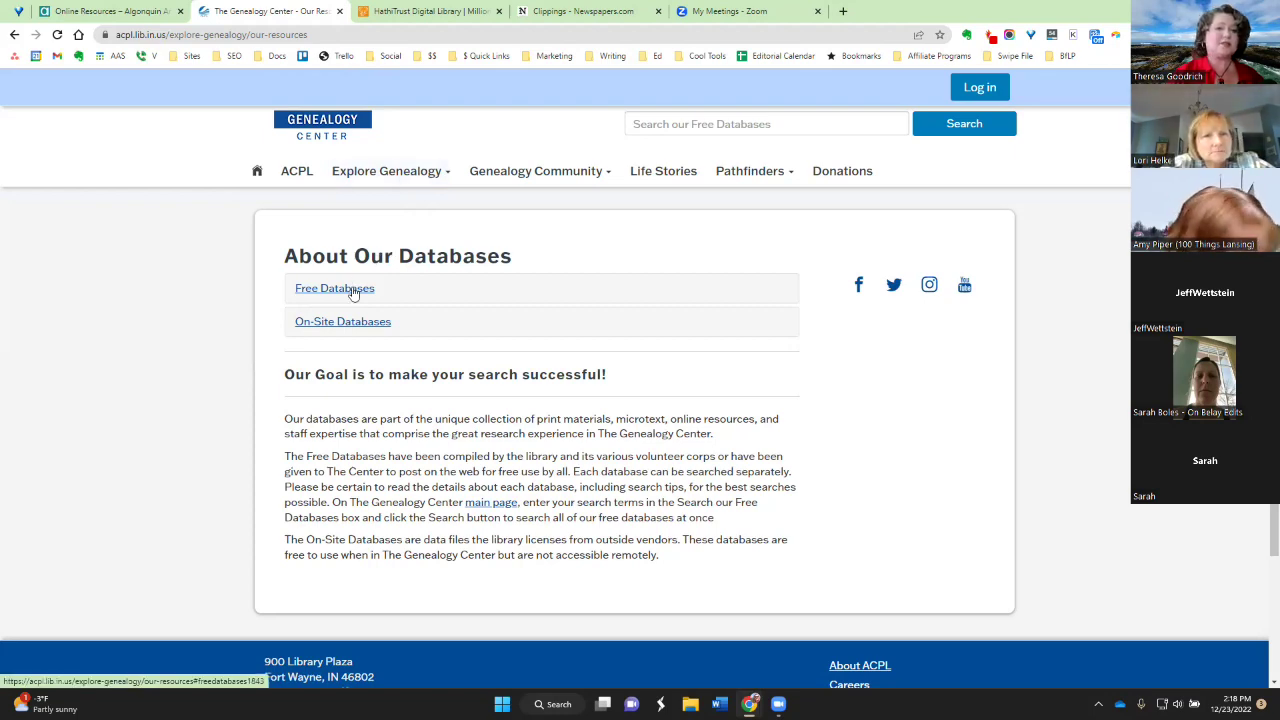
pyautogui.click(353, 294)
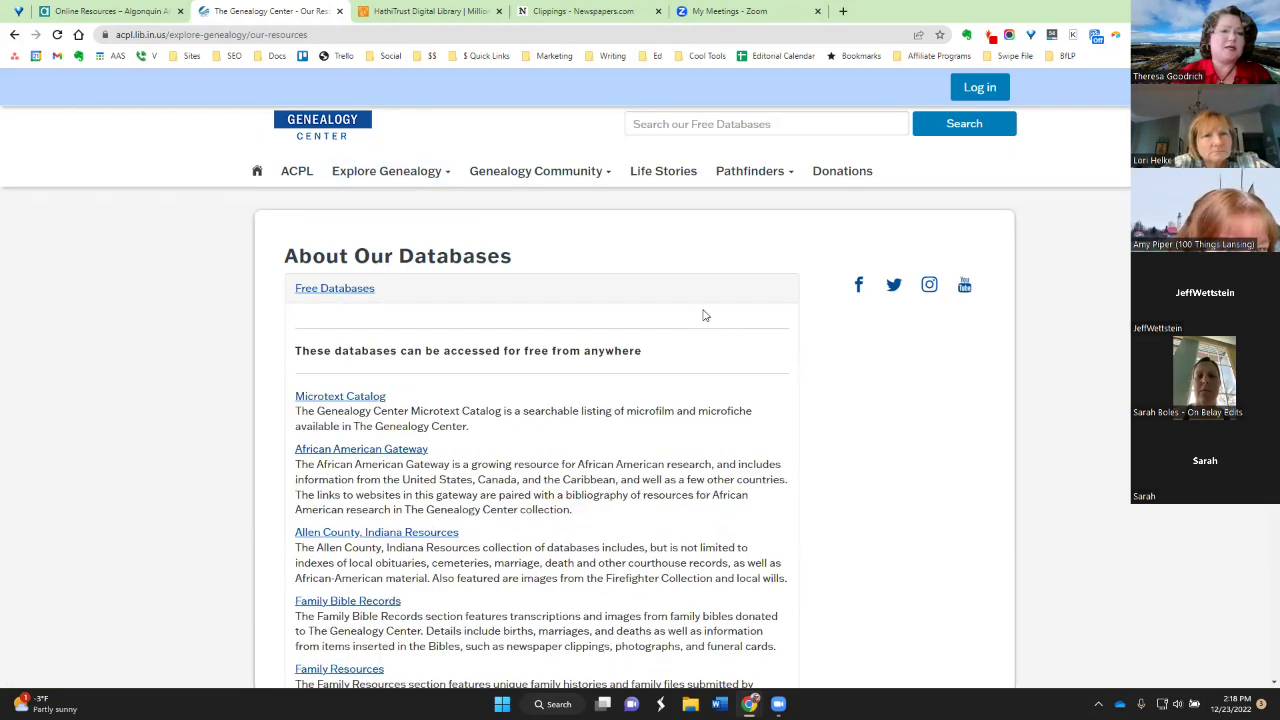
pyautogui.scroll(-3, 470, 234)
pyautogui.scroll(-6, 470, 234)
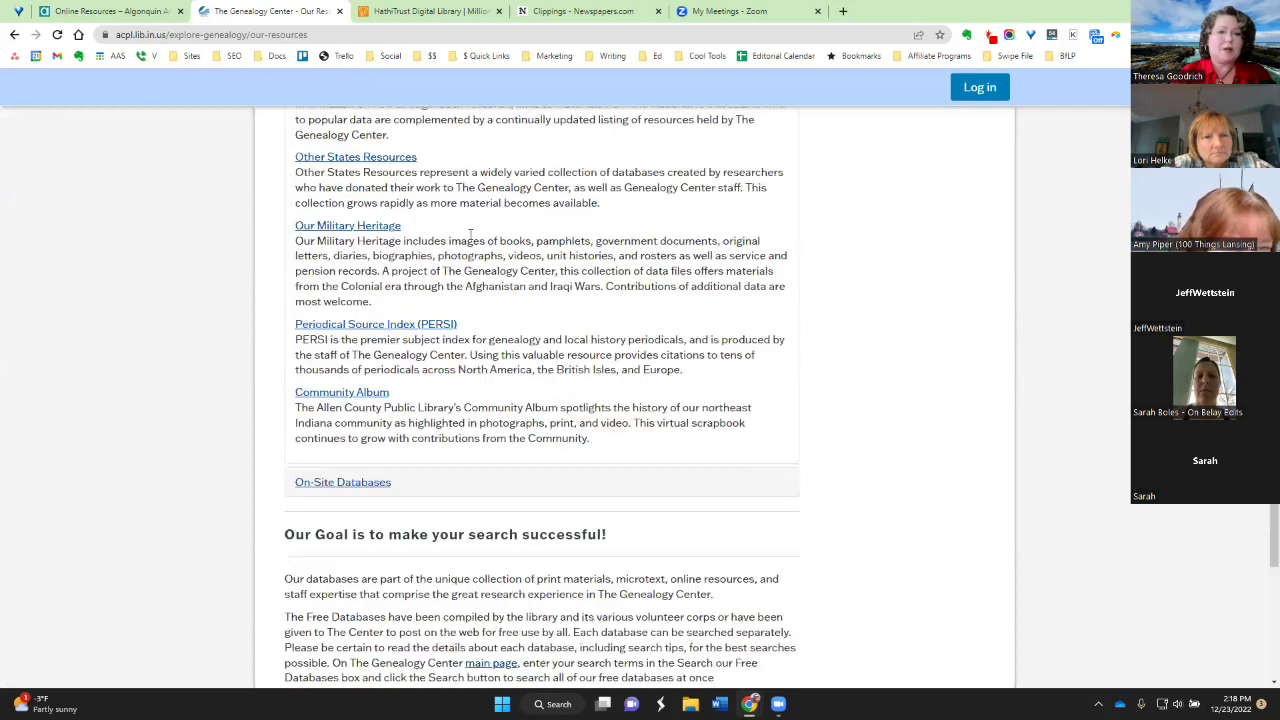
pyautogui.scroll(2, 470, 234)
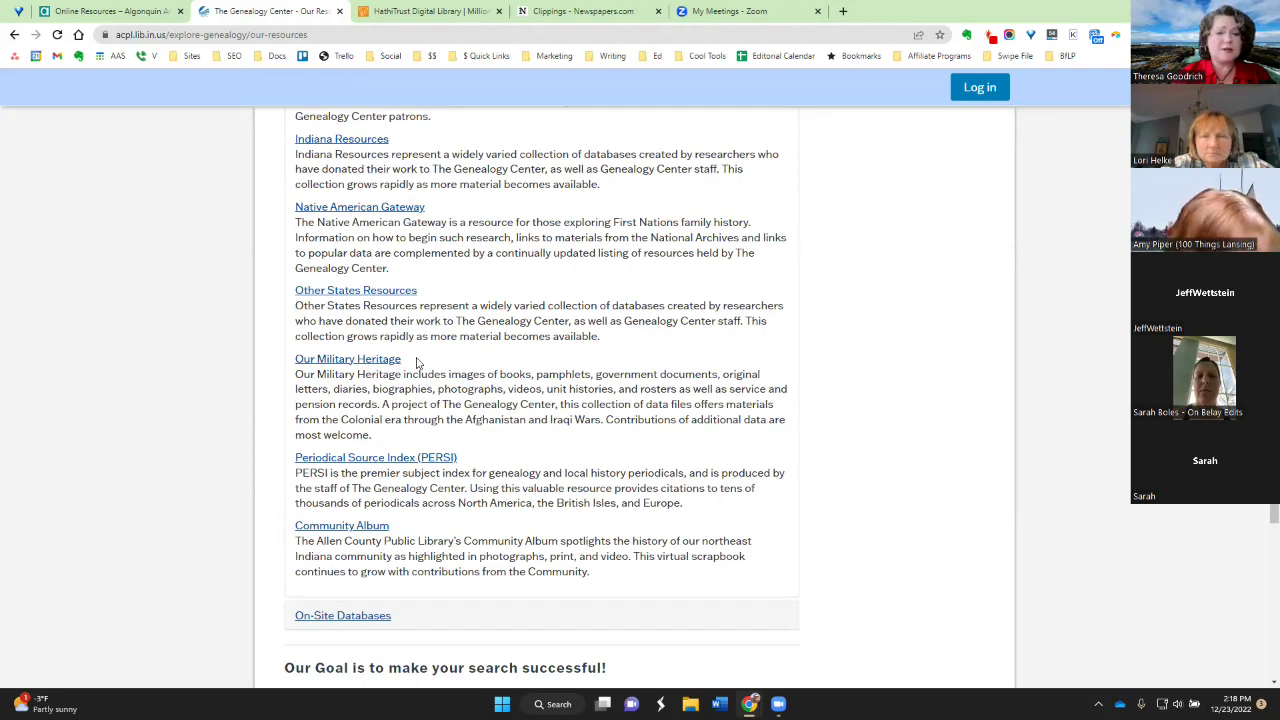
# Review the free databases list, then close the Genealogy Center page to return to HathiTrust
pyautogui.scroll(3, 418, 362)
pyautogui.scroll(6, 418, 362)
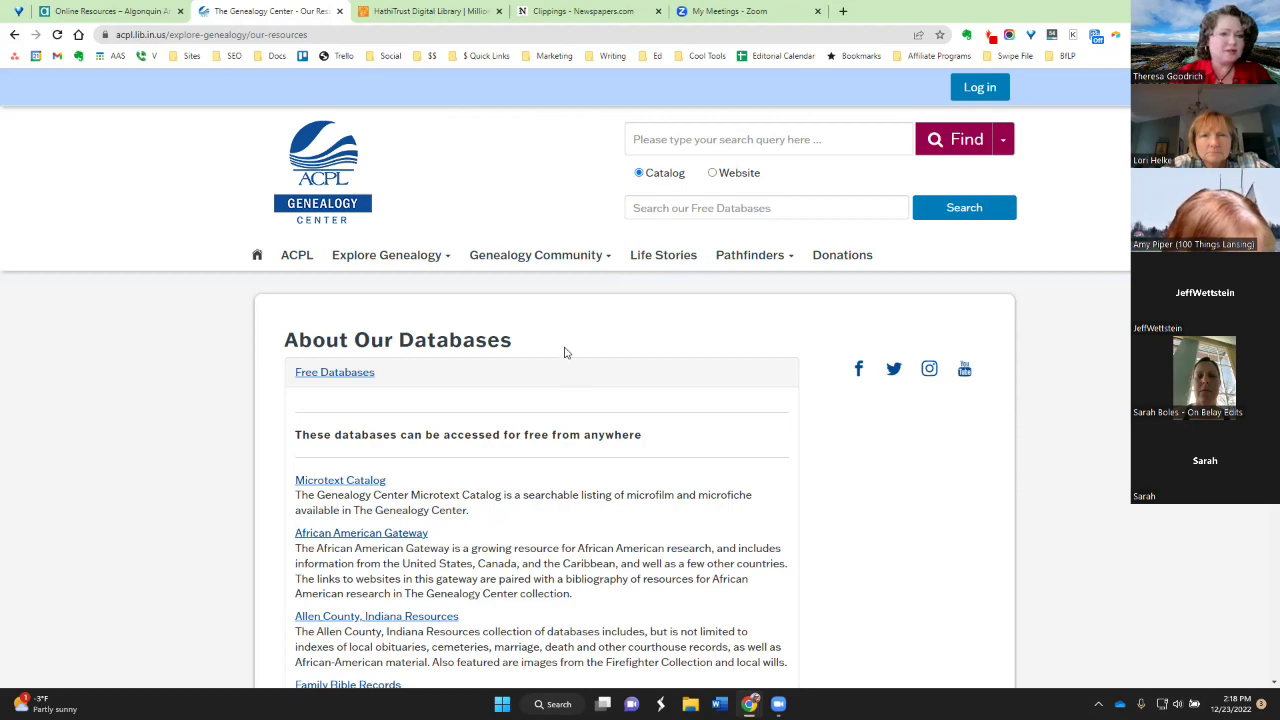
pyautogui.scroll(-2, 563, 350)
pyautogui.scroll(2, 536, 342)
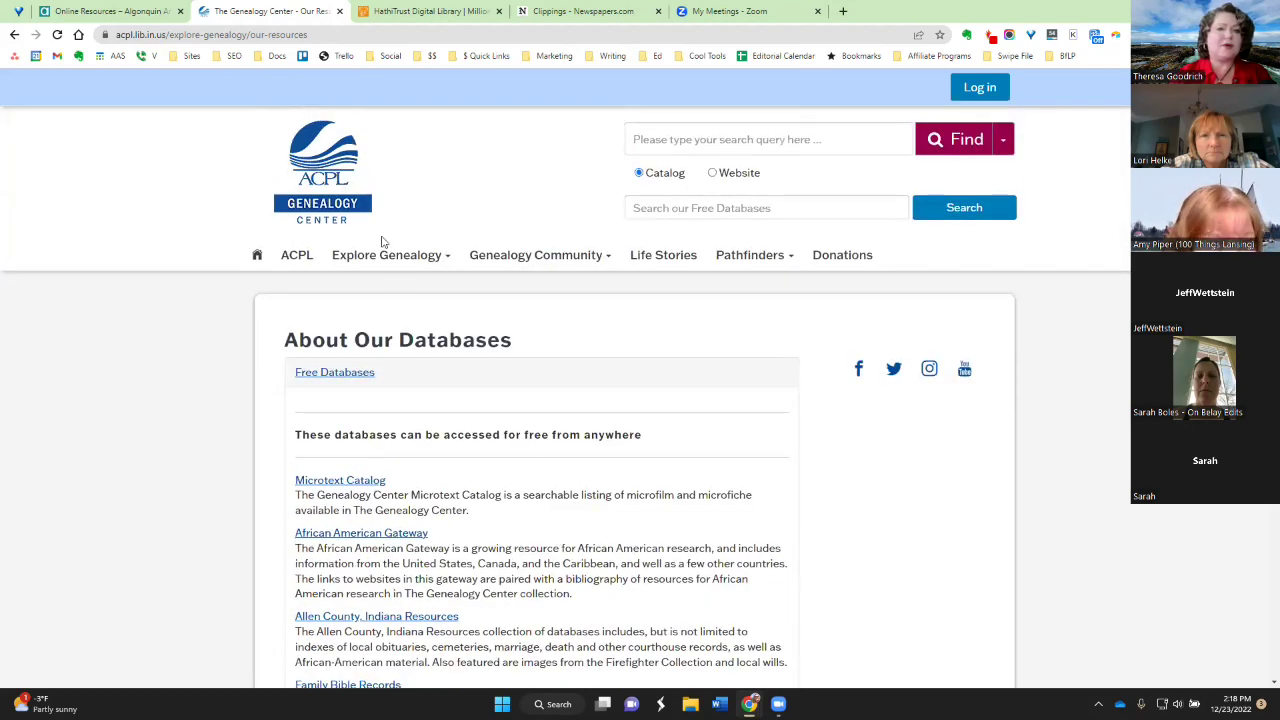
pyautogui.click(339, 11)
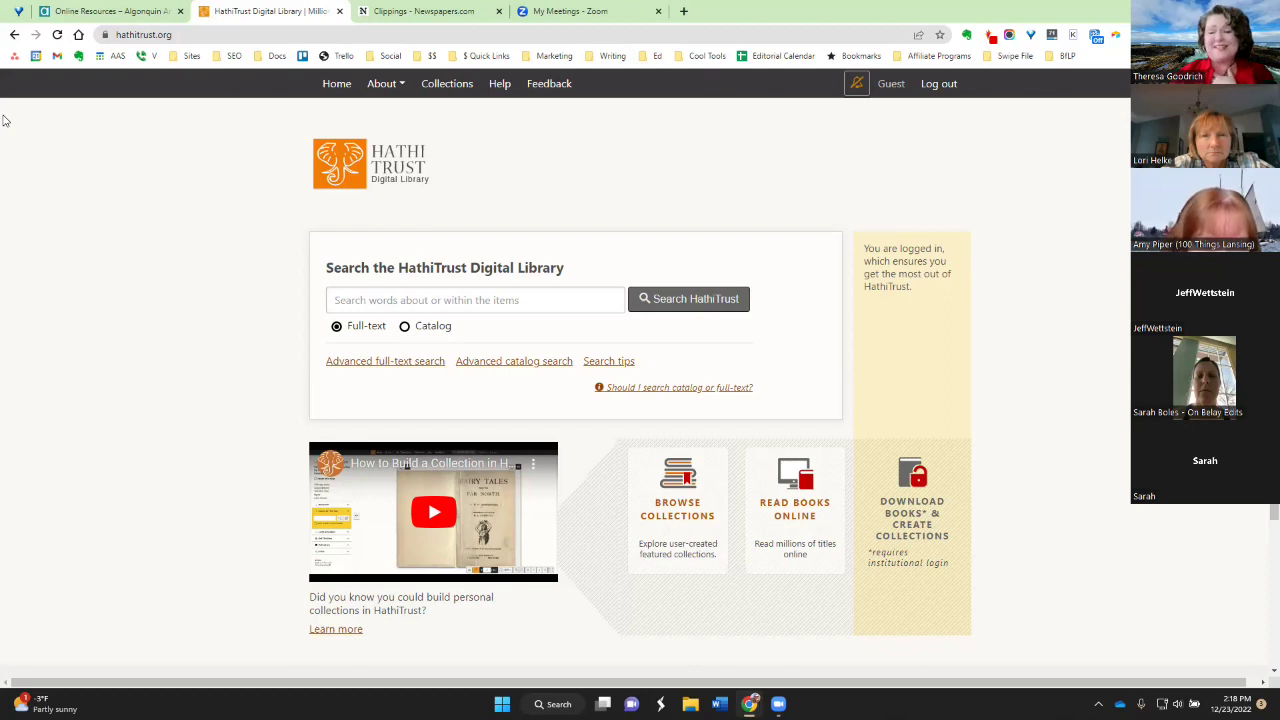
# Log out of HathiTrust, dismiss the logged-out notice, and bring up the log-in dialog
pyautogui.click(385, 183)
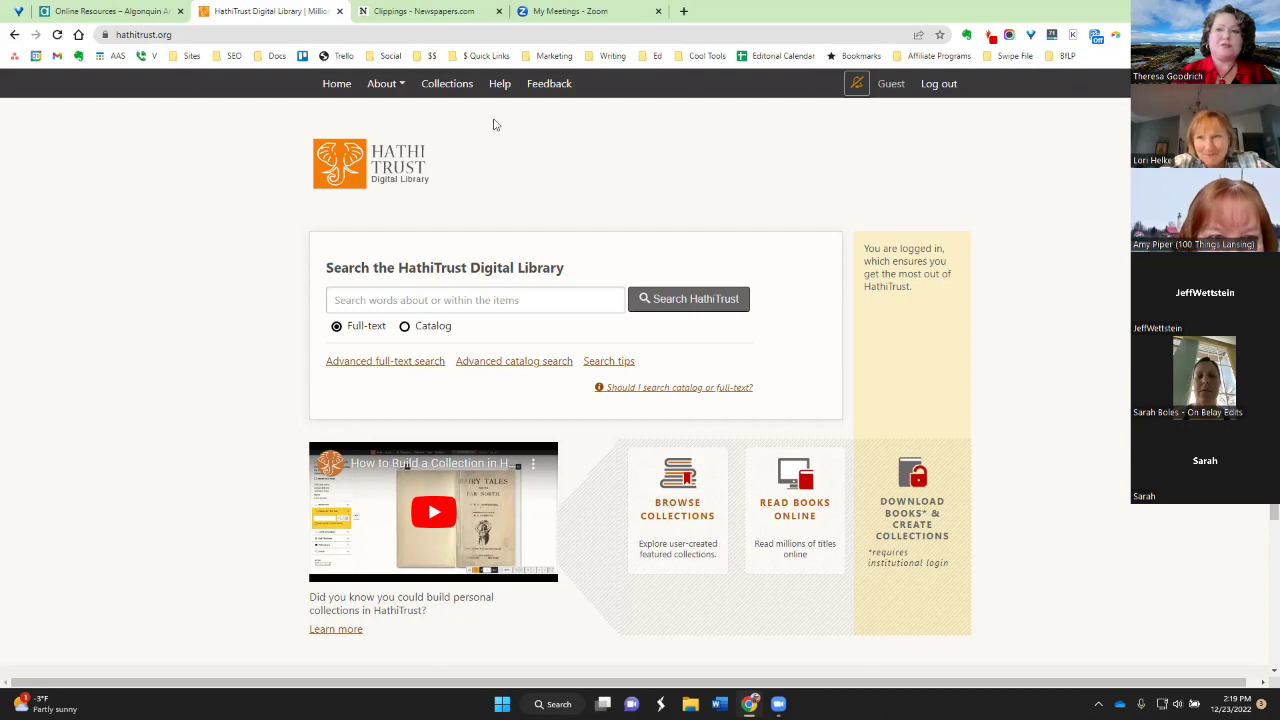
pyautogui.click(939, 85)
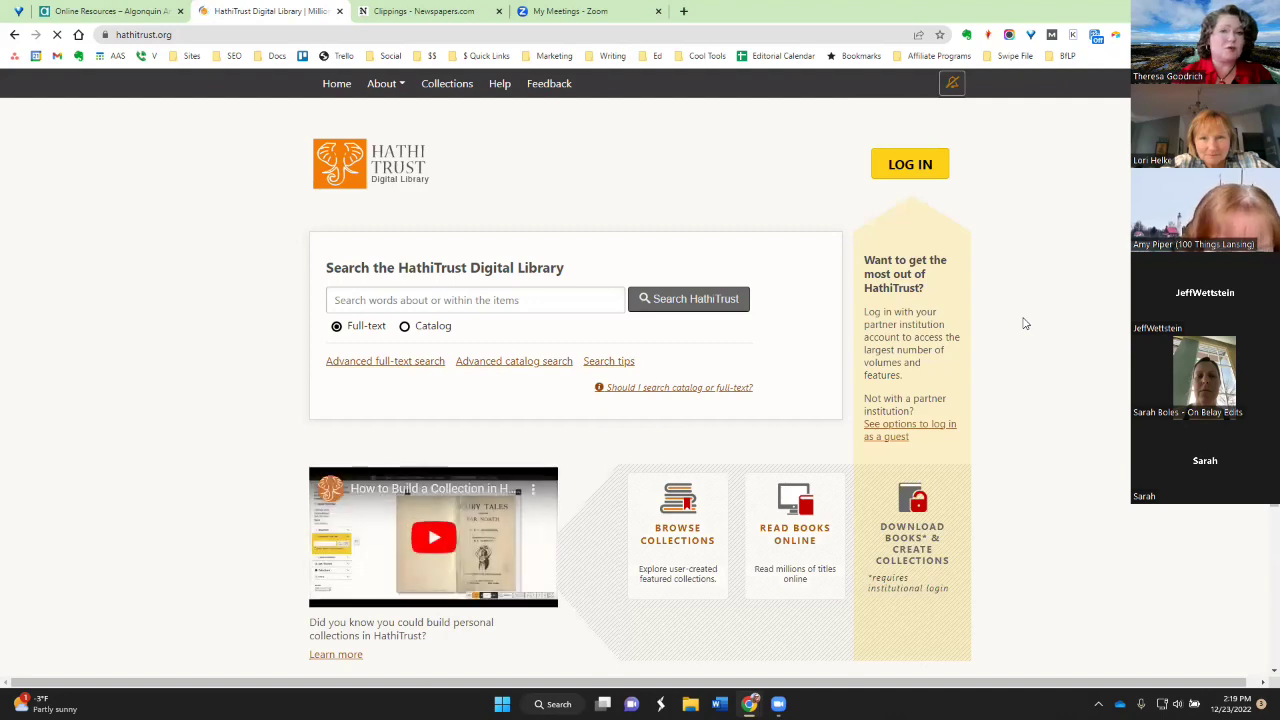
pyautogui.scroll(-1, 700, 378)
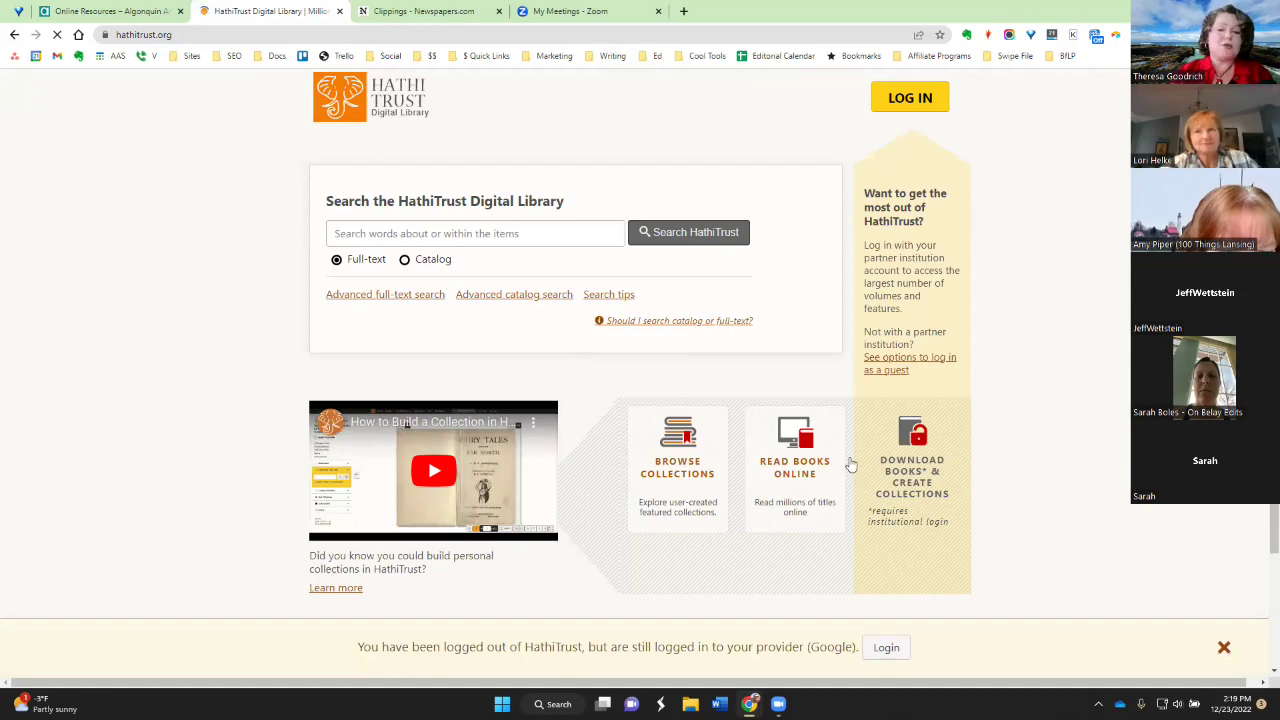
pyautogui.click(1224, 648)
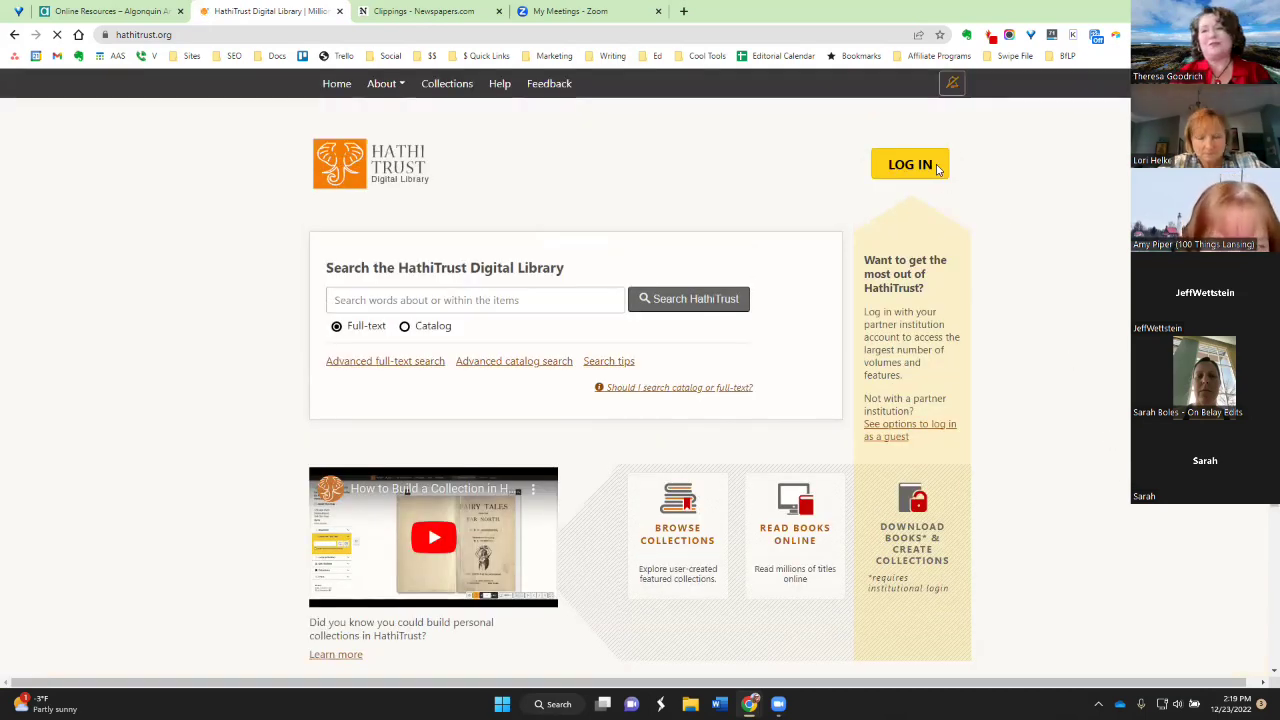
pyautogui.click(918, 165)
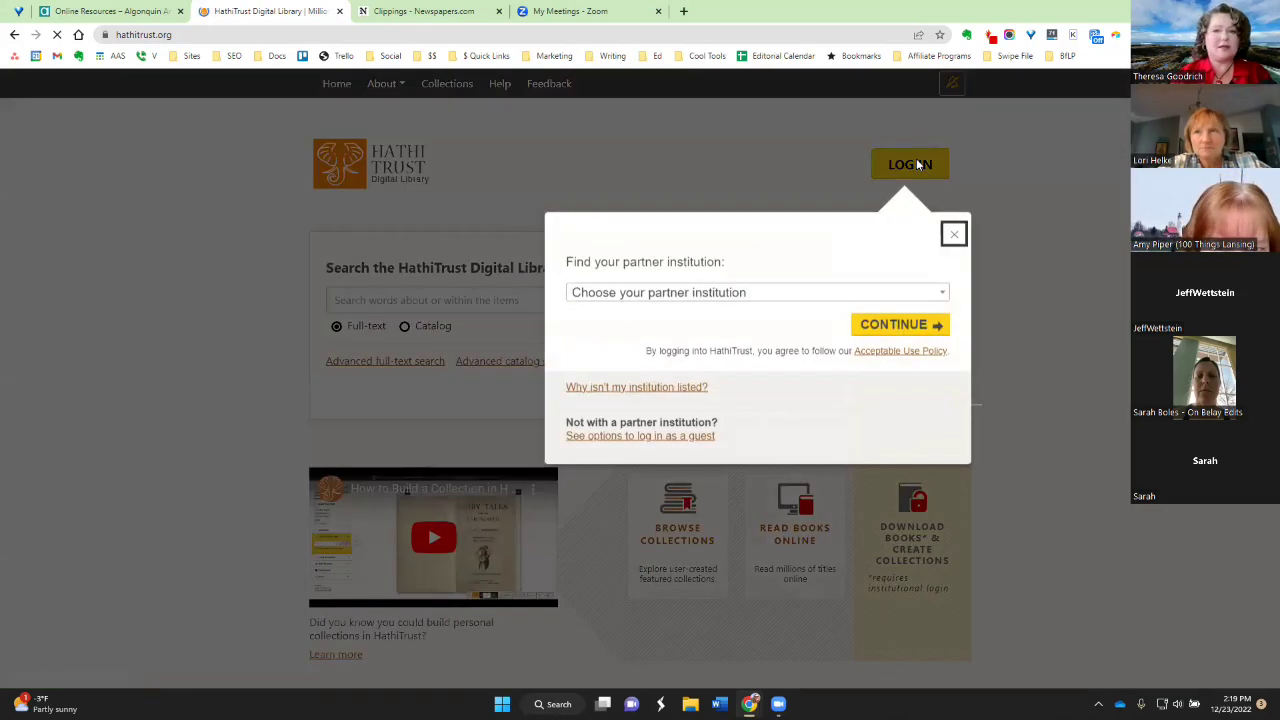
# Log back into HathiTrust as a guest with a Google account, skipping the institution list
pyautogui.click(626, 292)
pyautogui.scroll(-3, 798, 387)
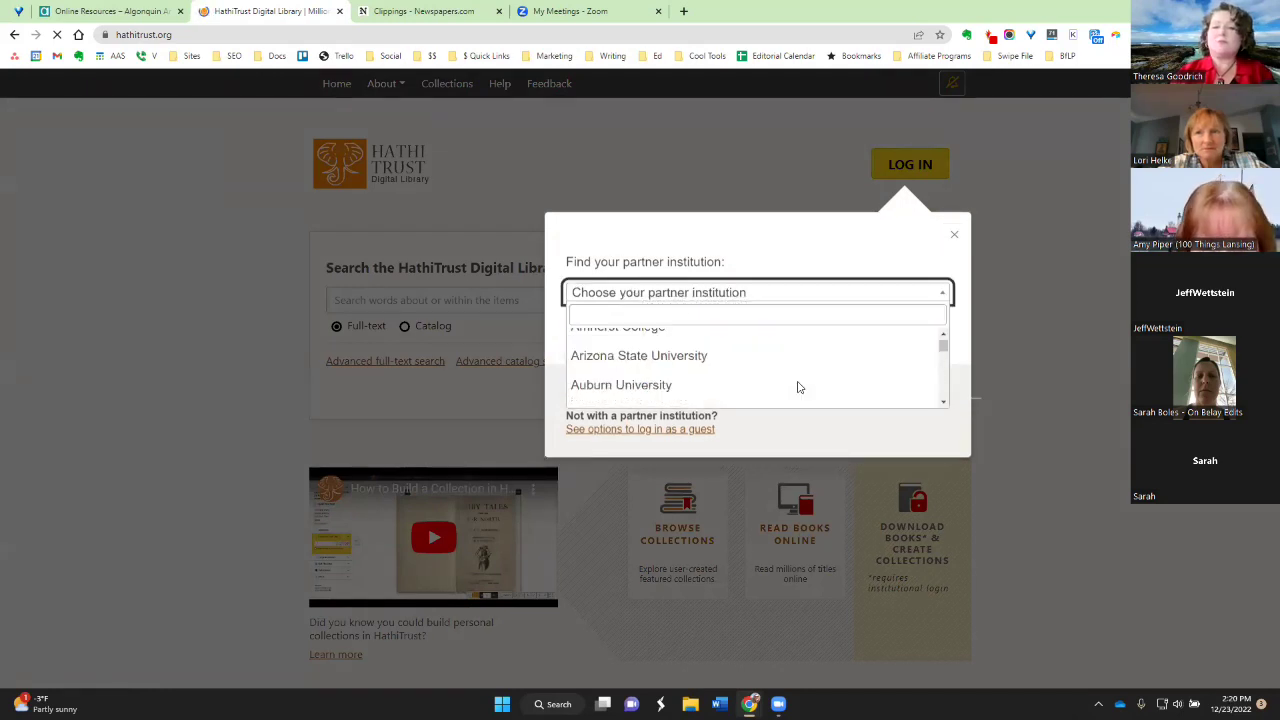
pyautogui.scroll(-3, 797, 389)
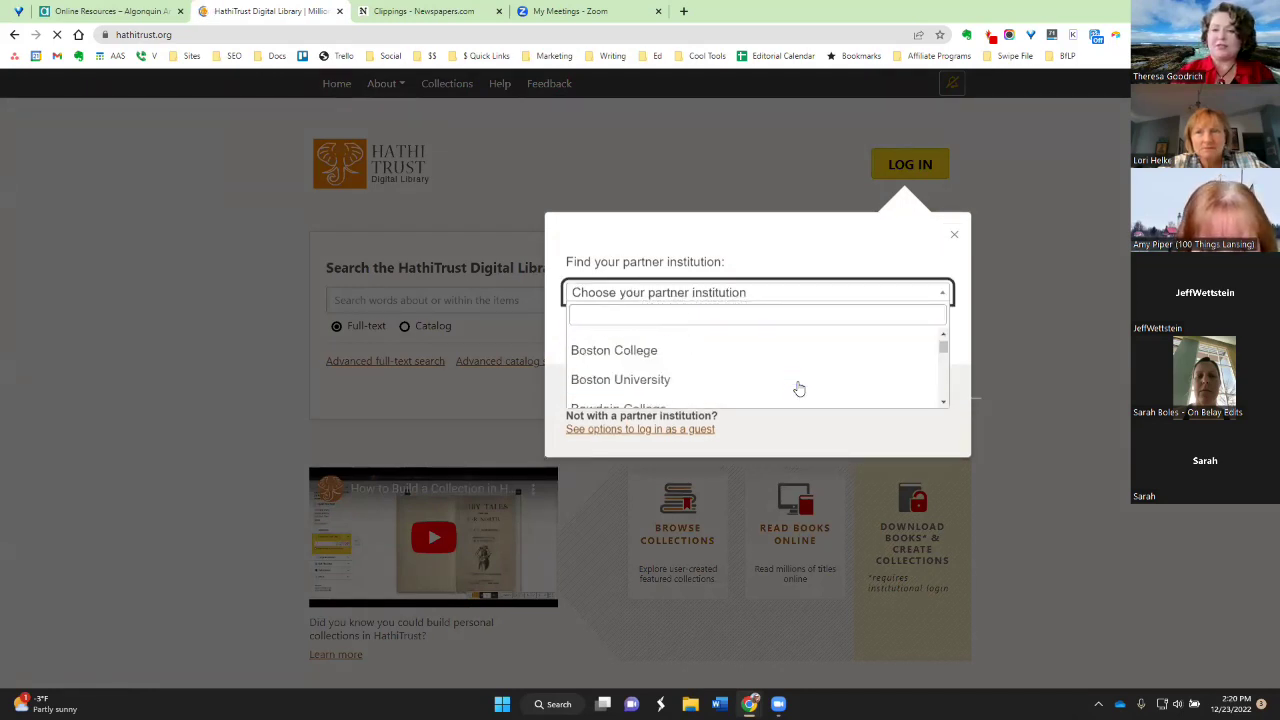
pyautogui.click(841, 430)
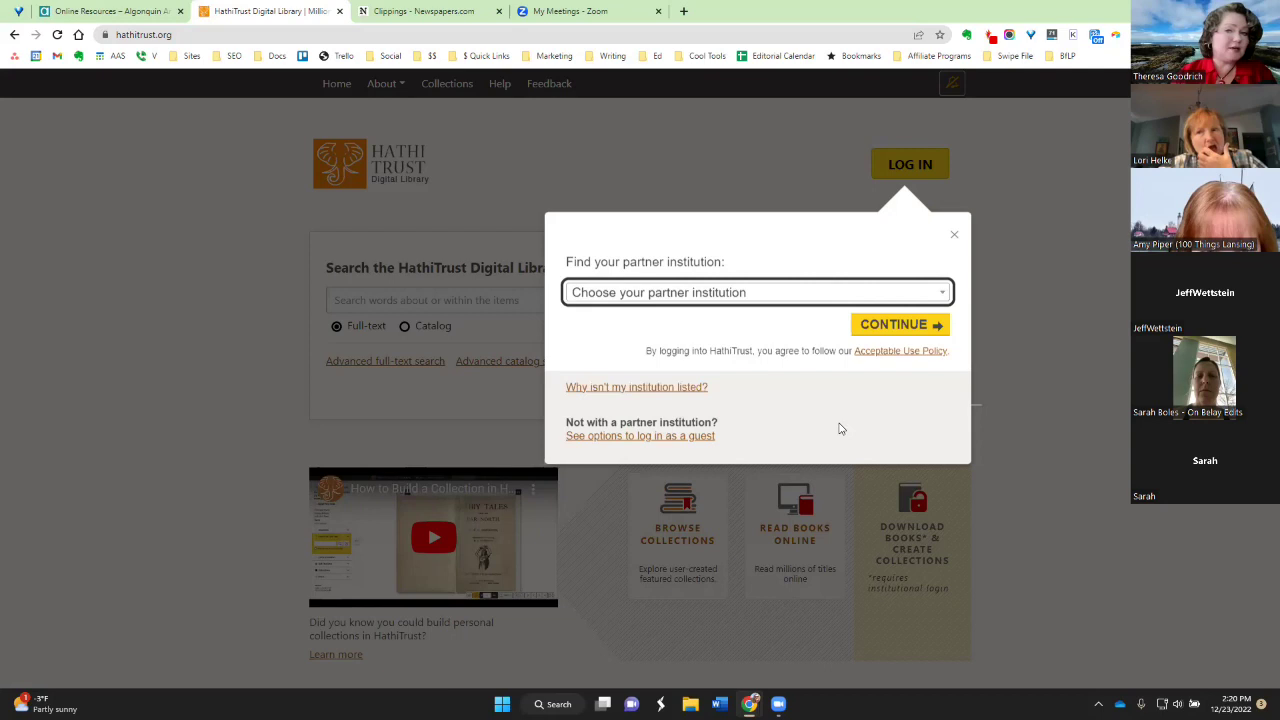
pyautogui.click(643, 436)
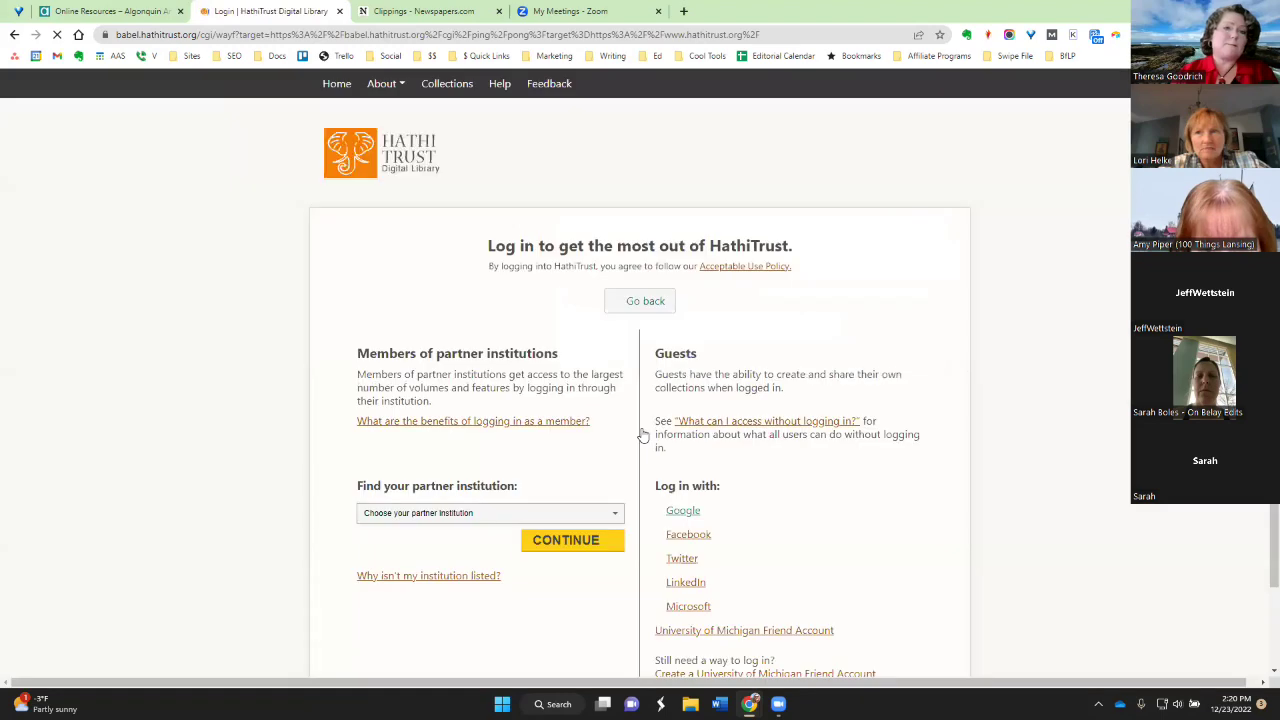
pyautogui.scroll(-1, 717, 423)
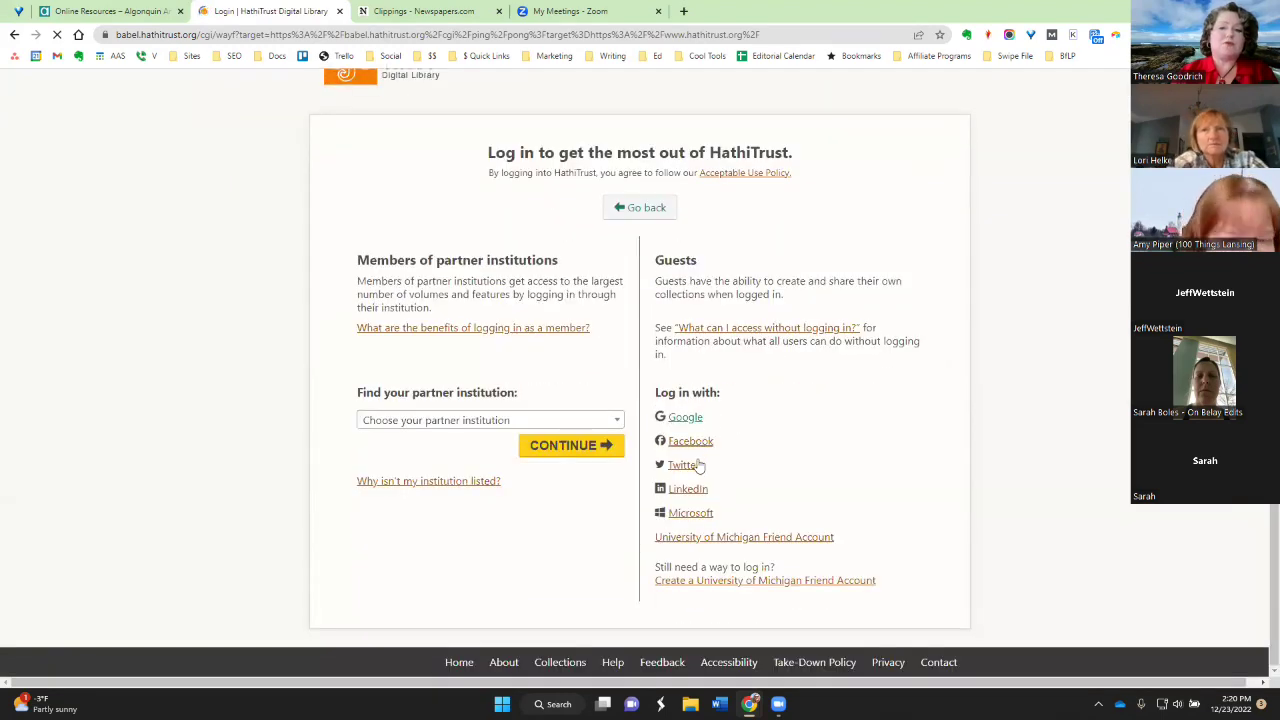
pyautogui.click(670, 418)
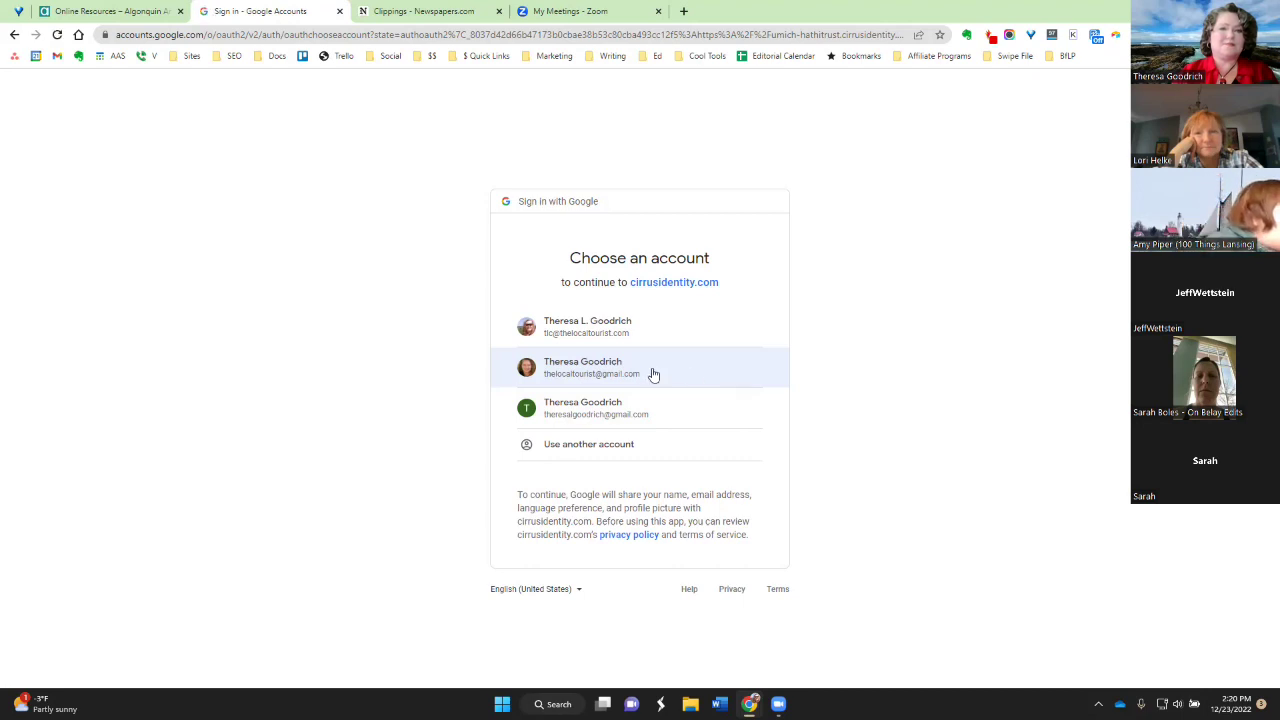
pyautogui.click(613, 368)
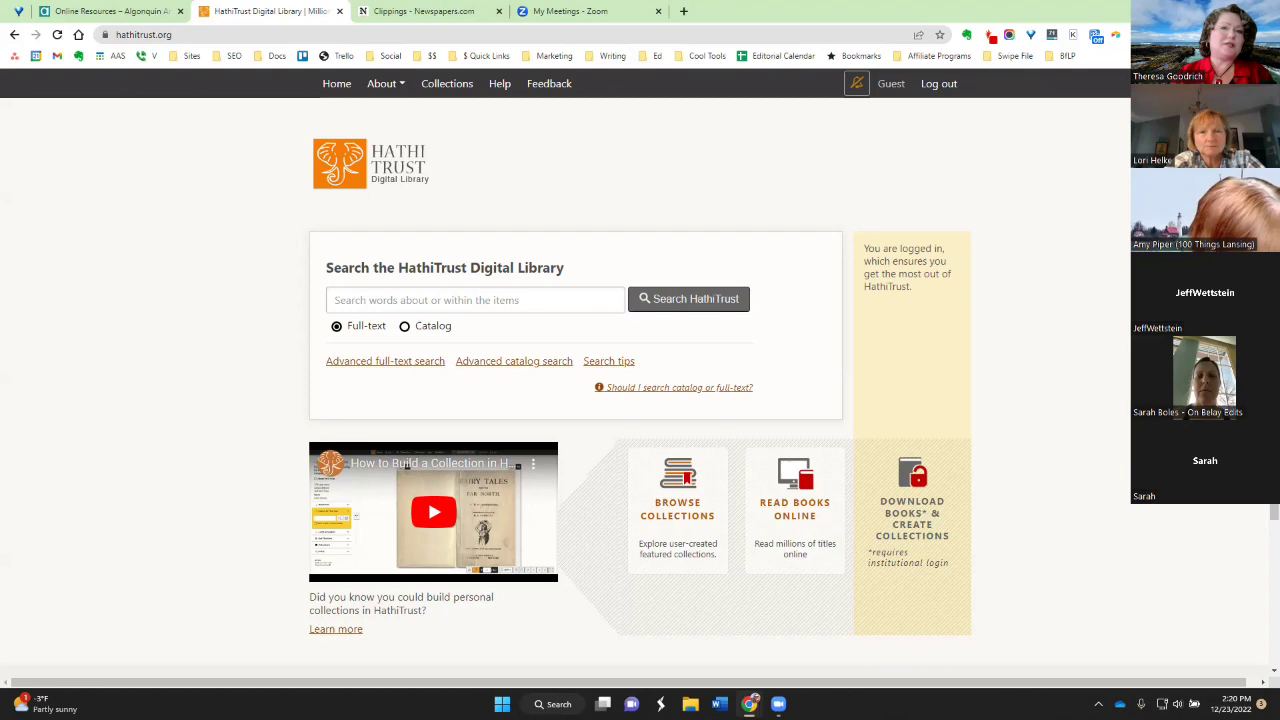
# Open HathiTrust's My Collections page listing all 23 personal collections
pyautogui.click(458, 88)
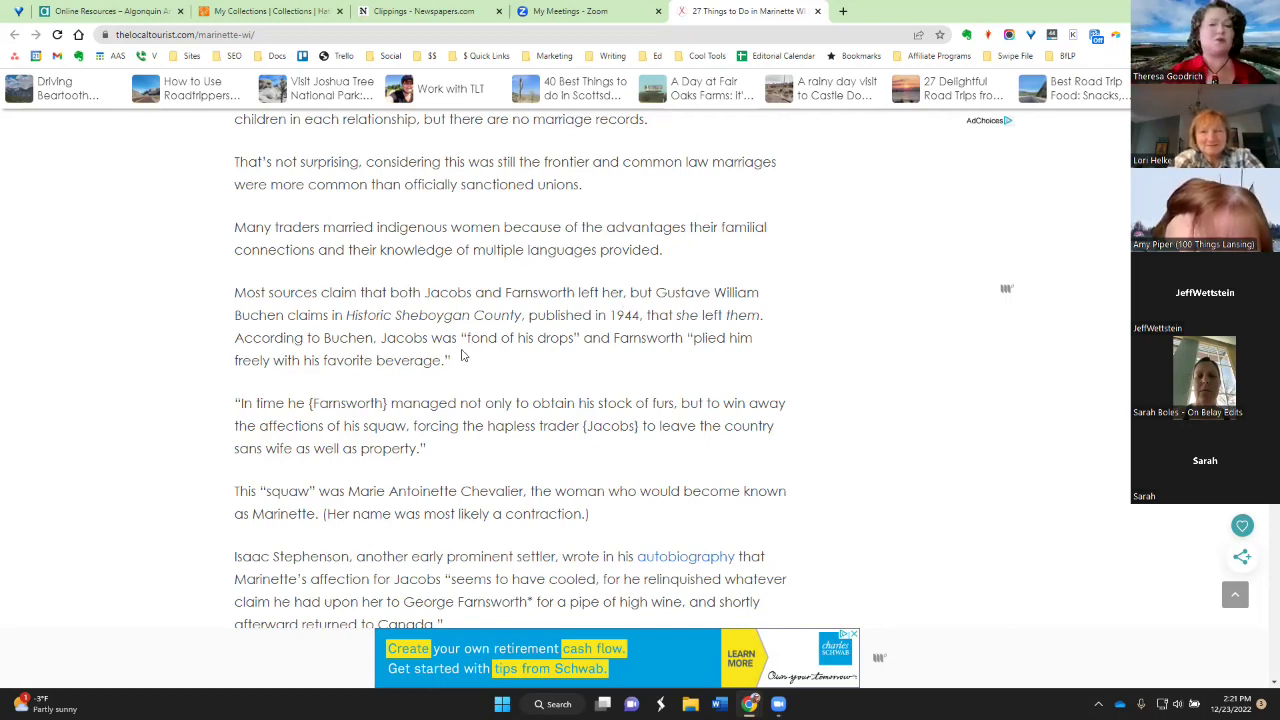
# Review the Marinette article's ancestry passage, then return to HathiTrust's My Collections page
pyautogui.scroll(3, 462, 355)
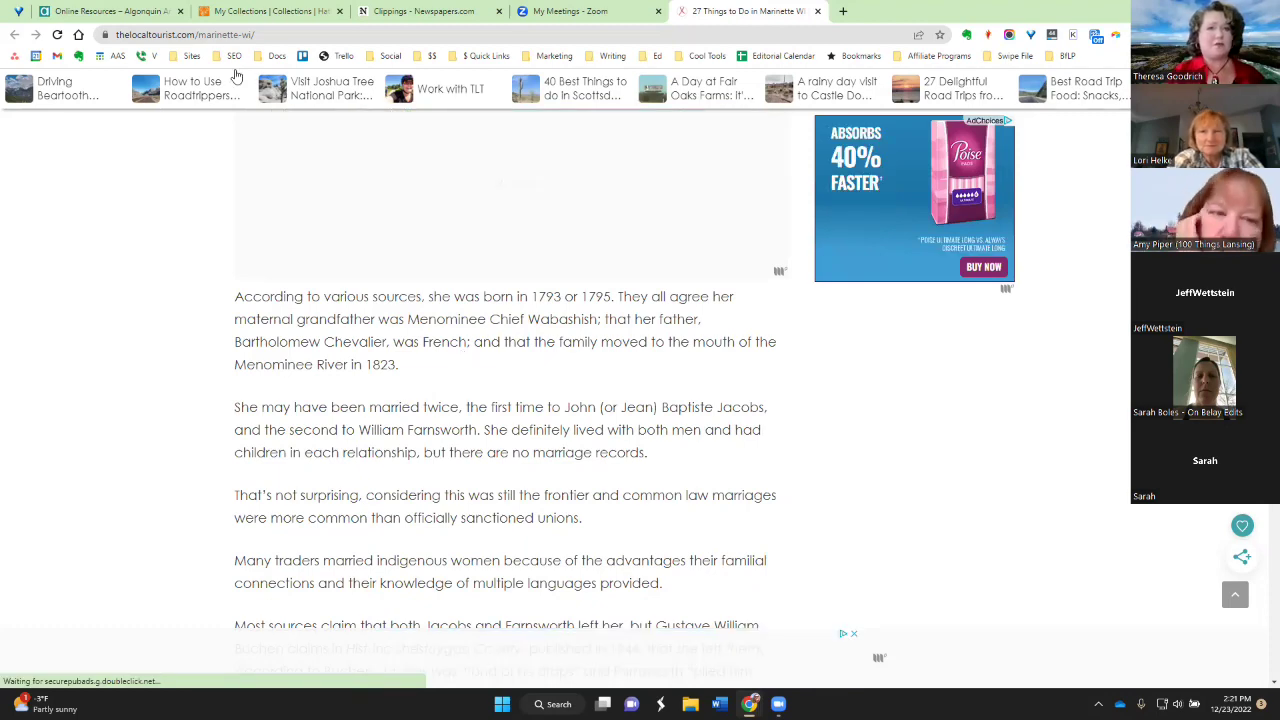
pyautogui.click(236, 10)
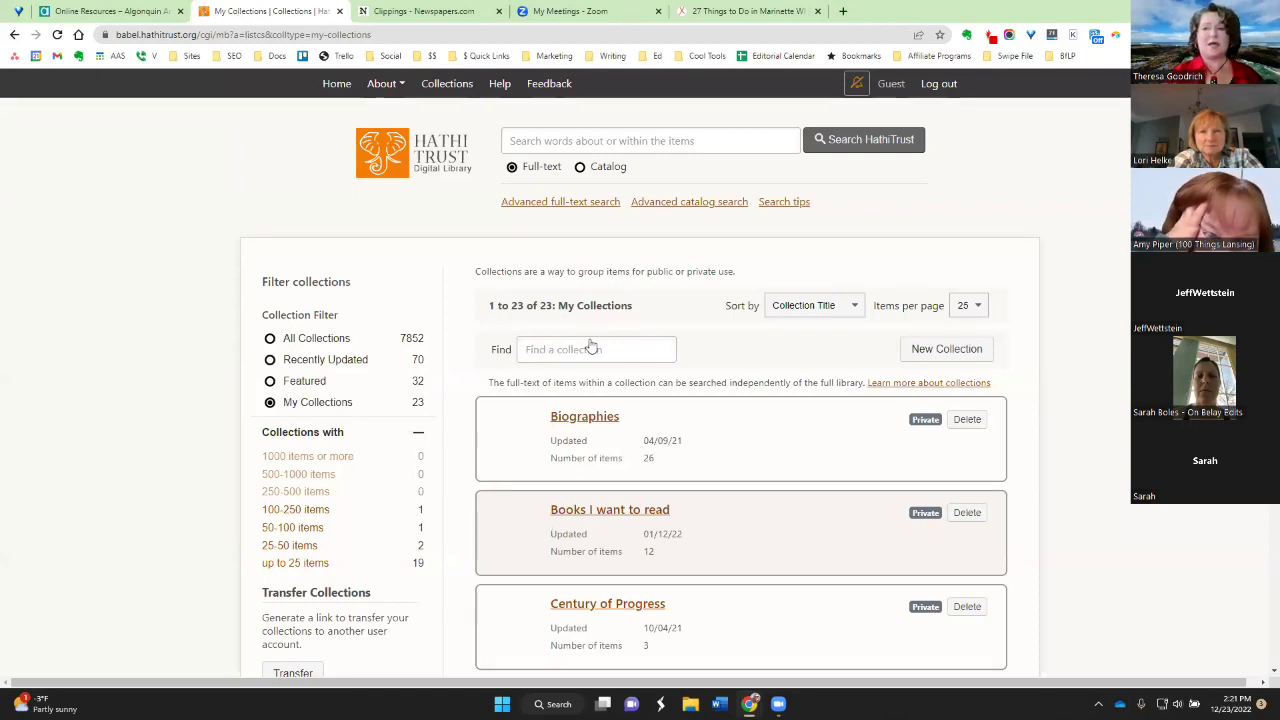
# Open the Wisconsin History collection and browse its 5 books, including Historic Sheboygan County
pyautogui.scroll(-5, 590, 345)
pyautogui.scroll(-4, 605, 365)
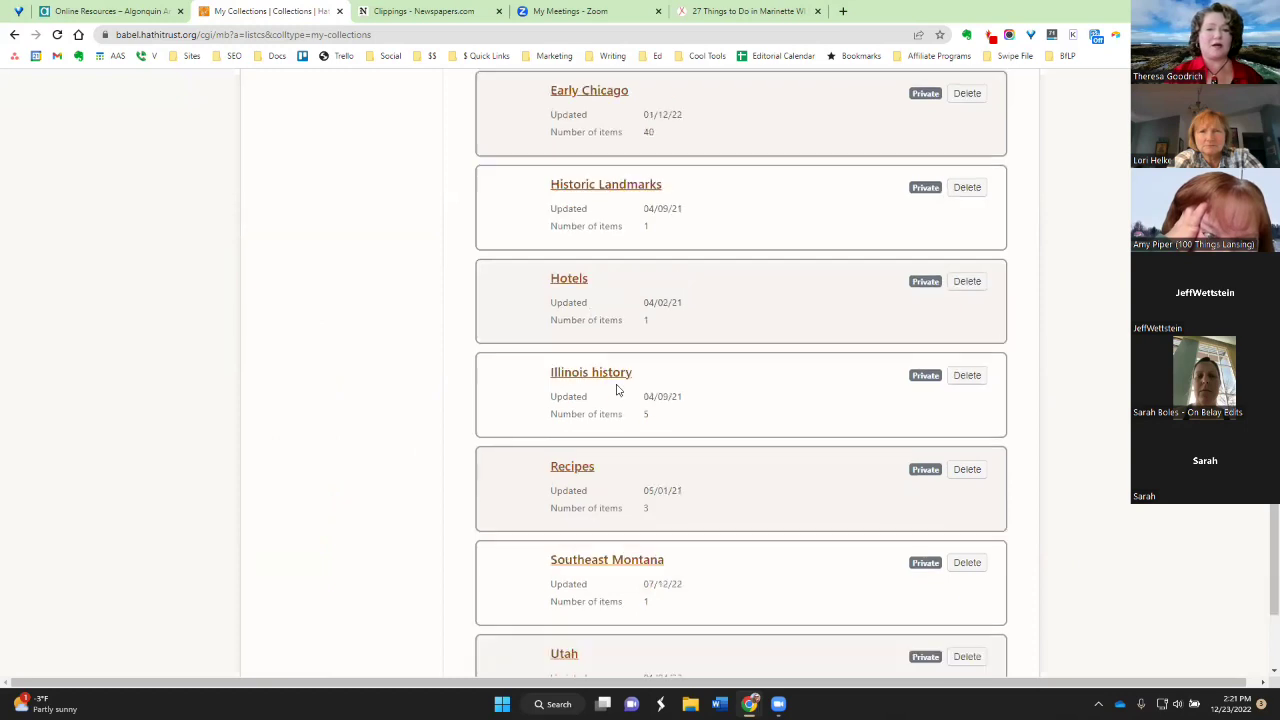
pyautogui.scroll(-3, 621, 522)
pyautogui.click(621, 529)
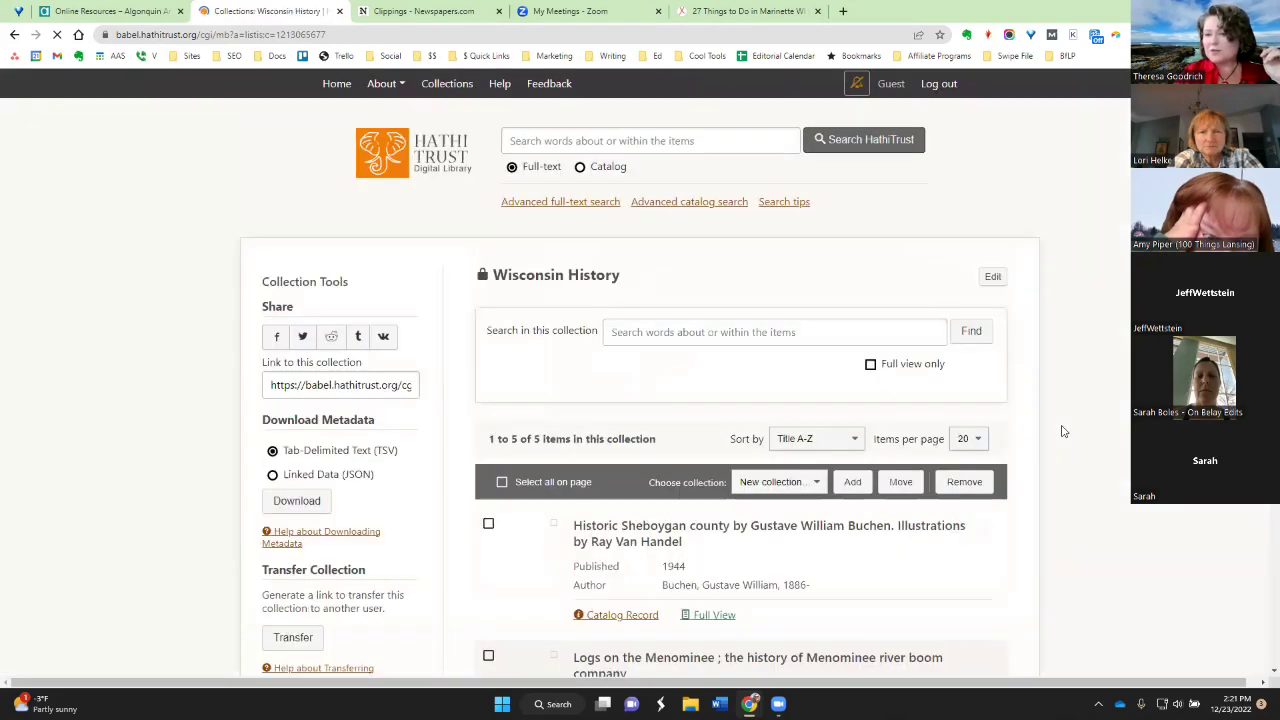
pyautogui.scroll(-3, 1062, 431)
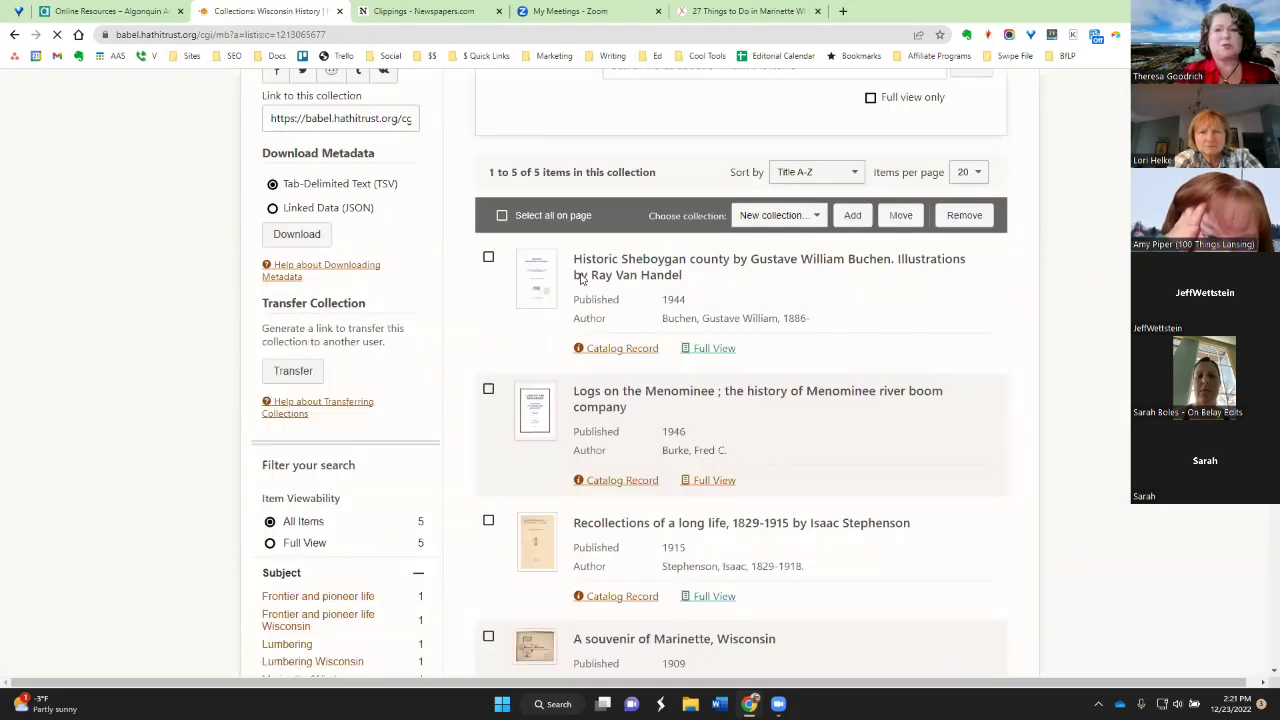
pyautogui.scroll(-1, 912, 266)
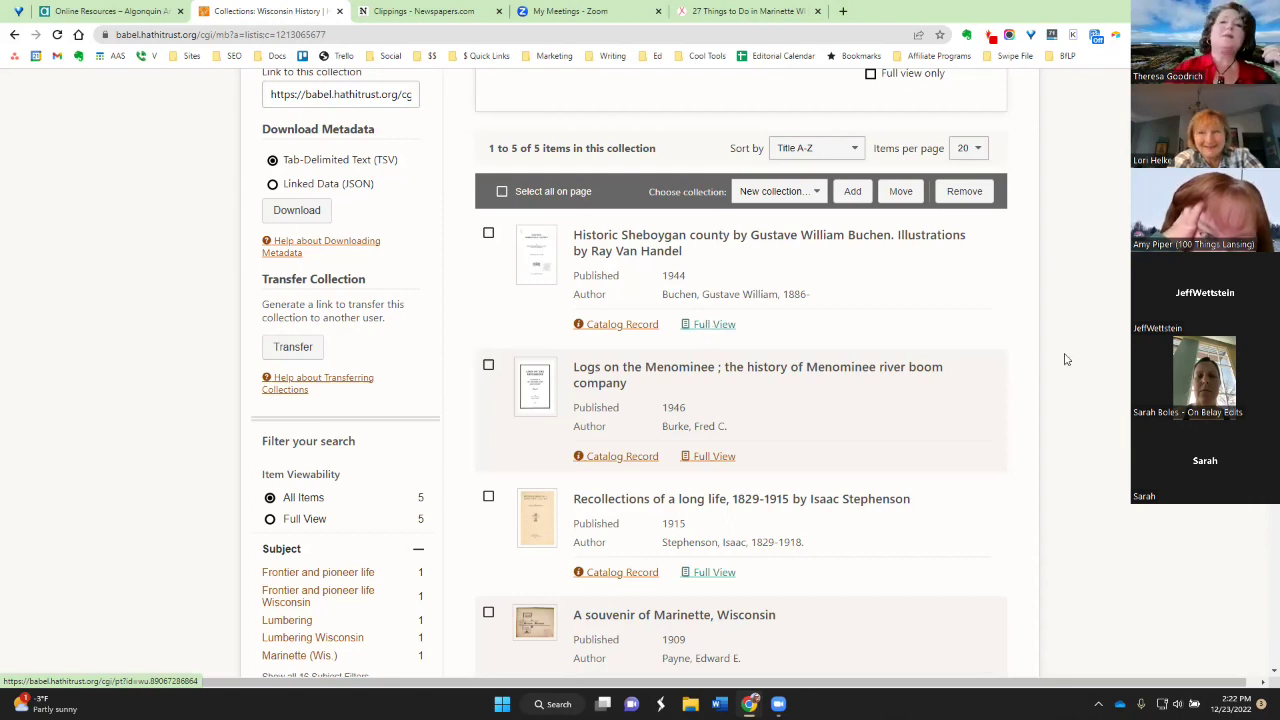
pyautogui.scroll(3, 1067, 355)
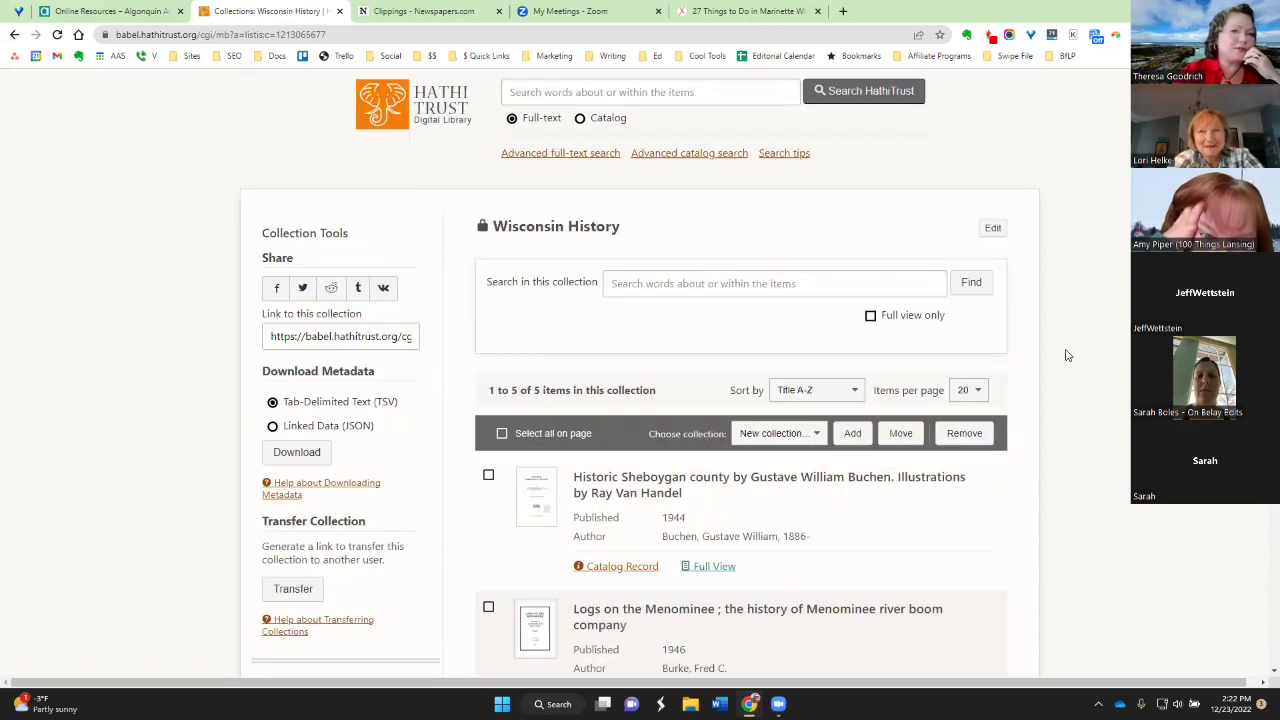
pyautogui.scroll(1, 530, 195)
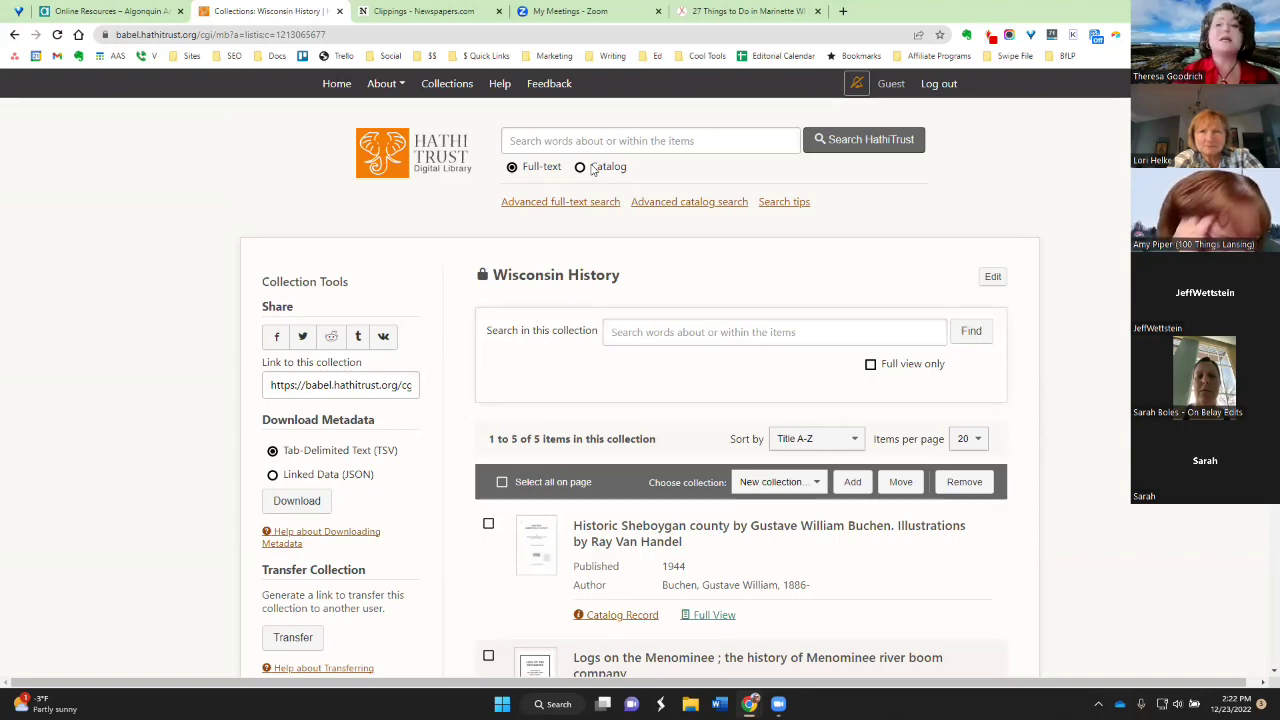
pyautogui.scroll(-2, 1113, 377)
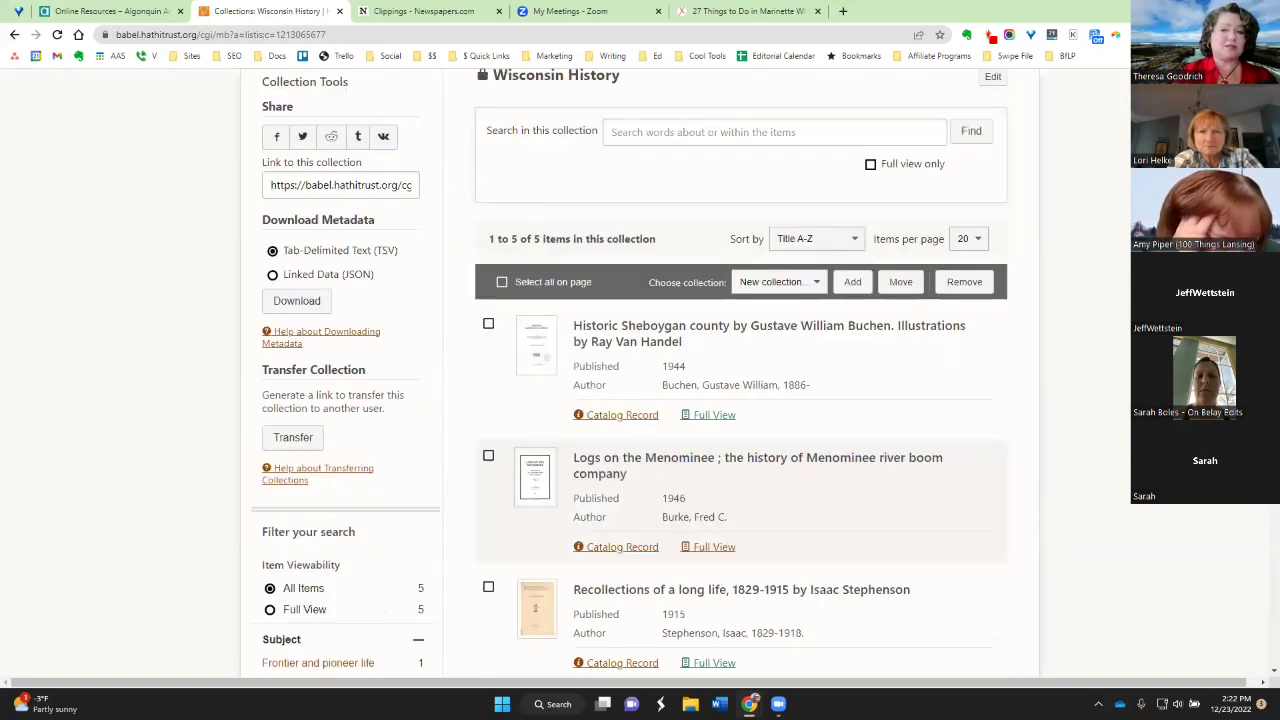
pyautogui.scroll(-1, 1006, 300)
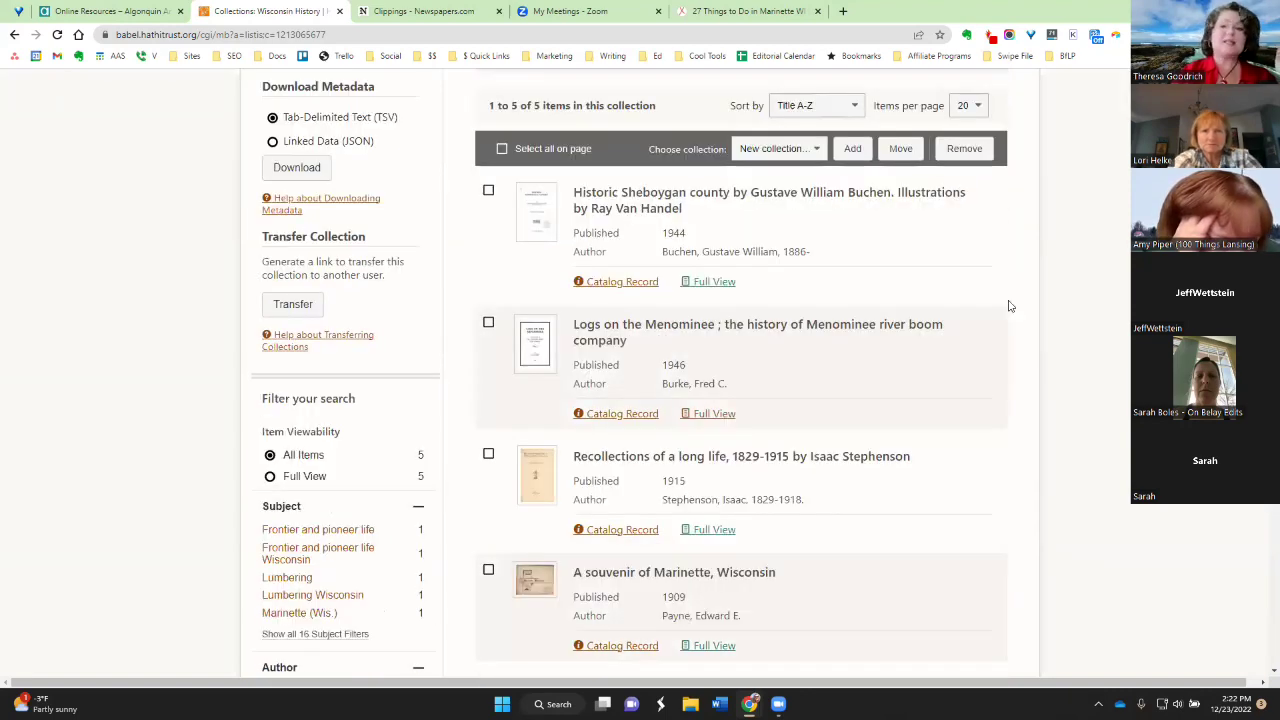
# Open Historic Sheboygan County's Full View in a new tab, staying on the collection list
pyautogui.rightClick(722, 284)
pyautogui.click(752, 297)
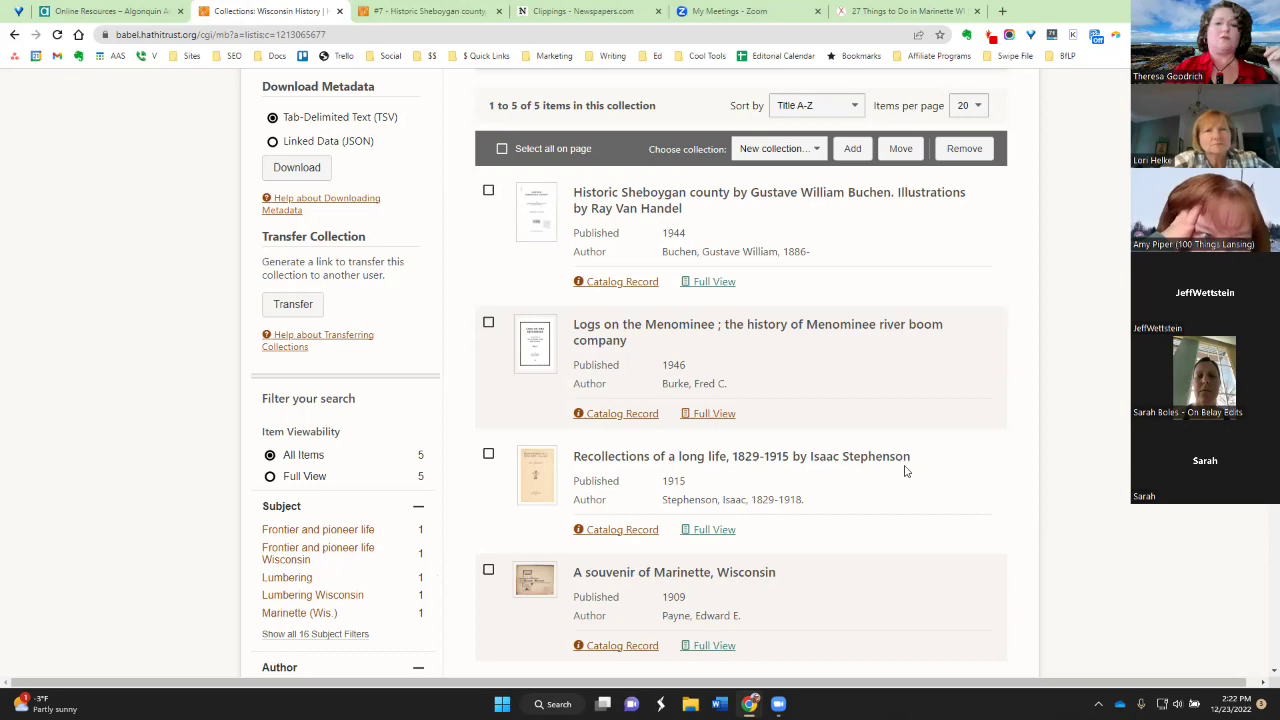
pyautogui.scroll(-2, 690, 456)
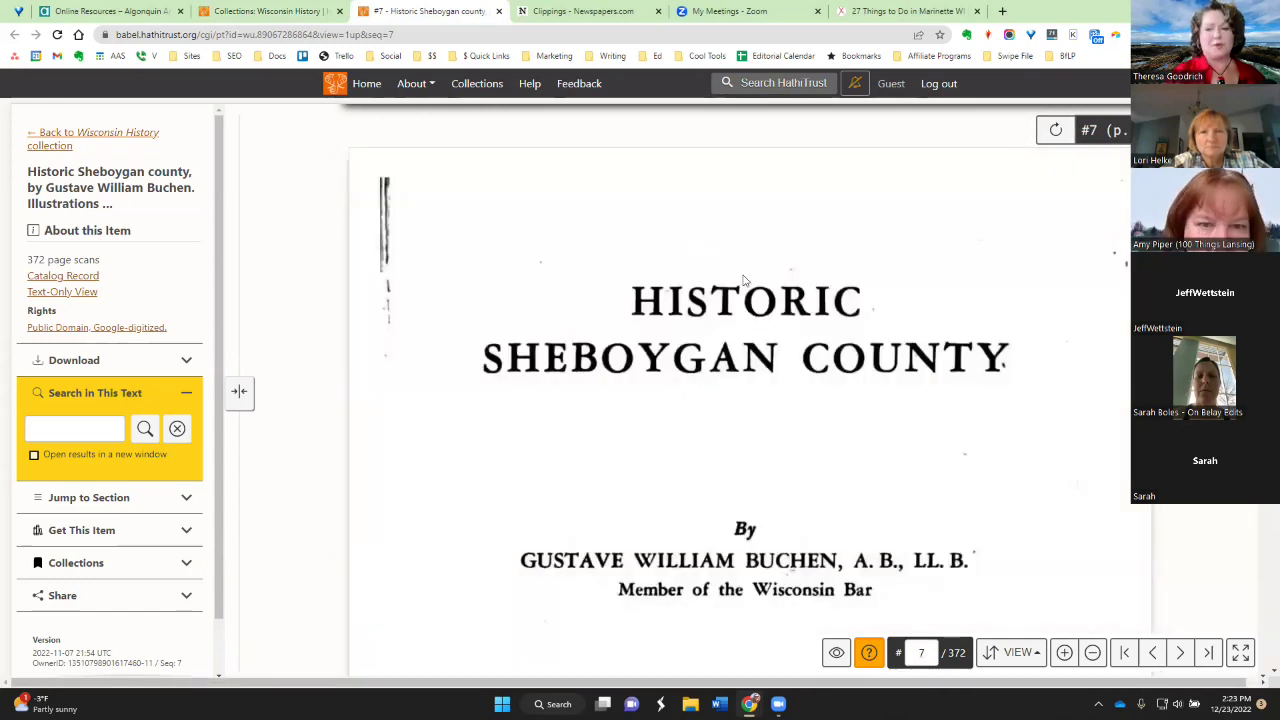
# Switch the Historic Sheboygan County reader to Thumbnails view mode and scroll the page grid
pyautogui.click(1003, 650)
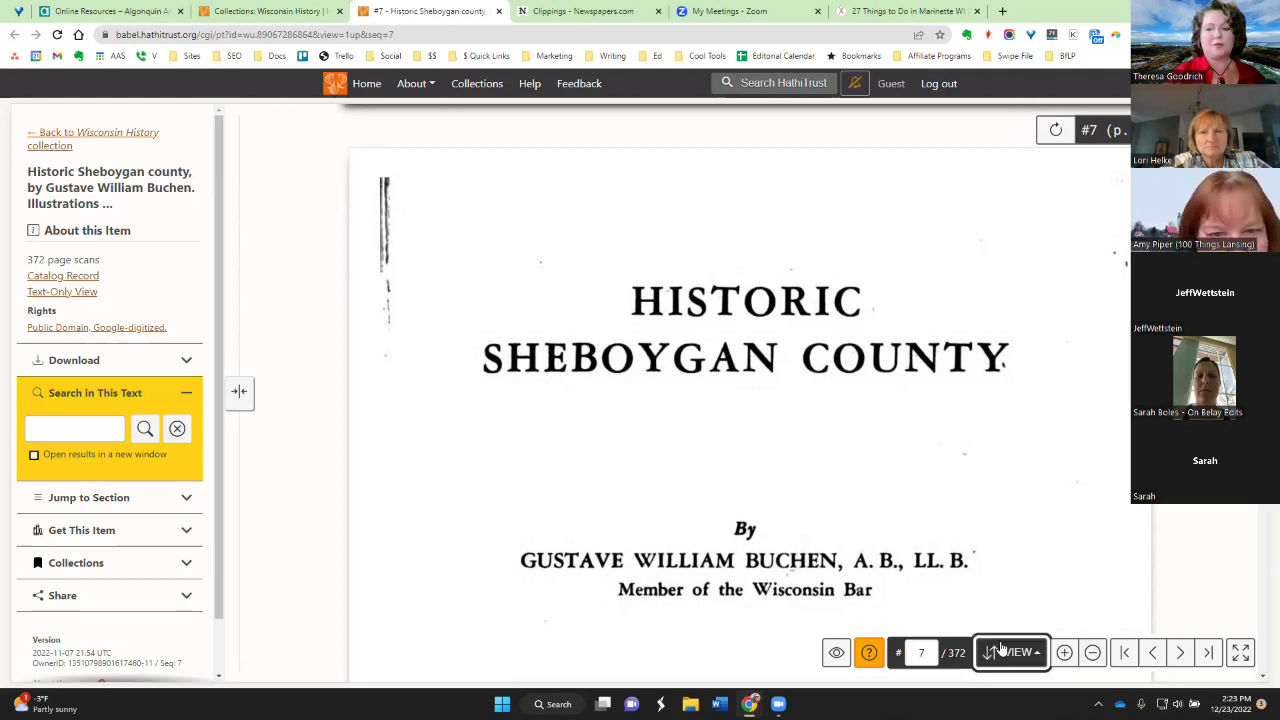
pyautogui.click(1002, 646)
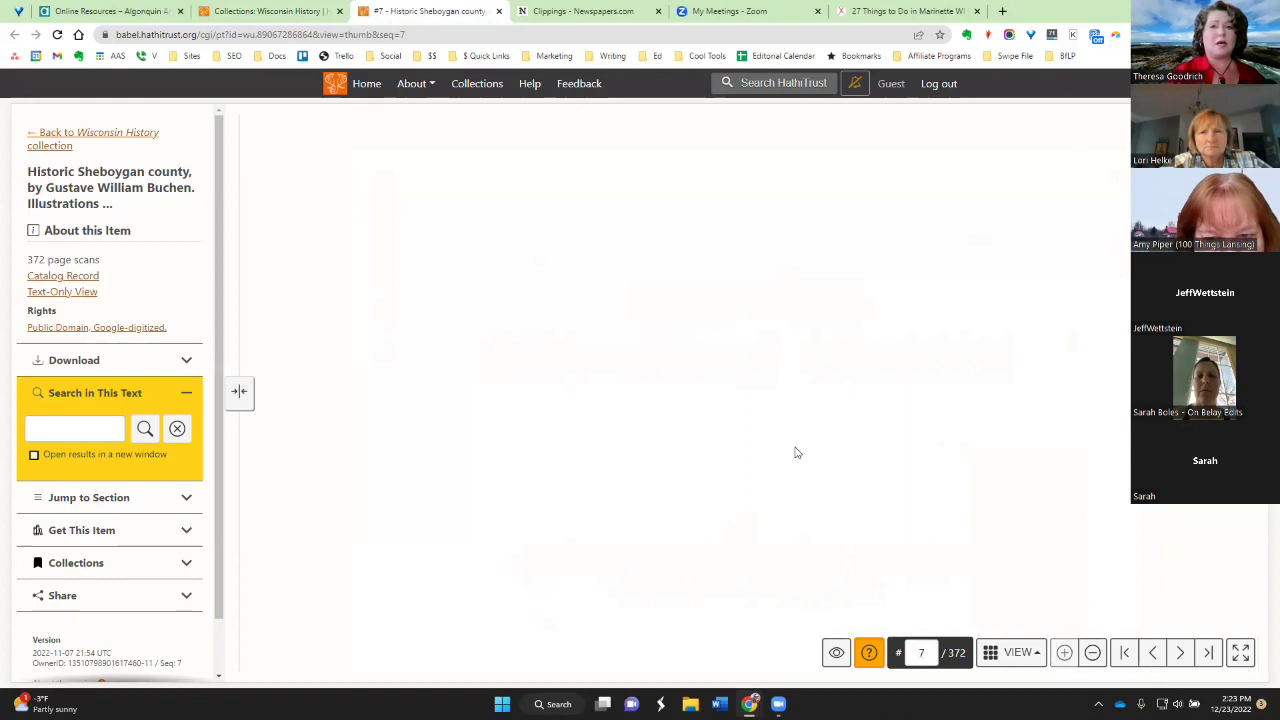
pyautogui.press('Down')
pyautogui.press('Down')
pyautogui.press('Down')
pyautogui.press('Return')
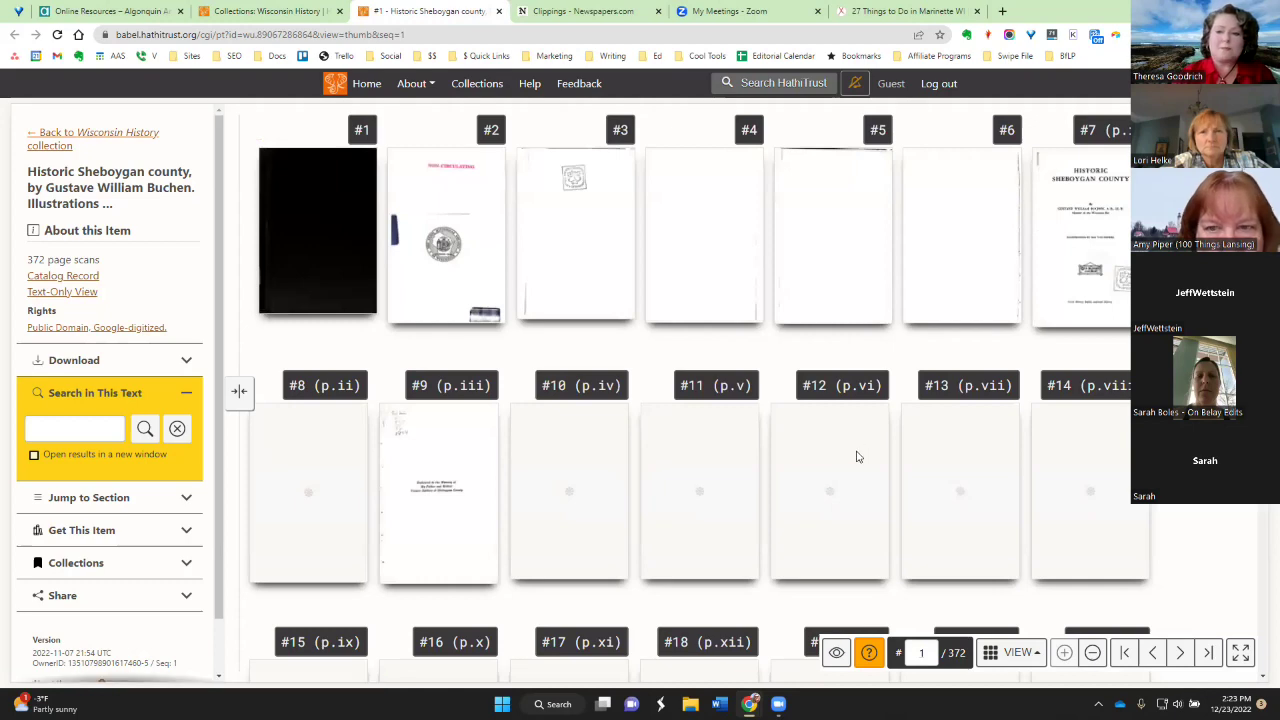
pyautogui.scroll(-2, 1025, 651)
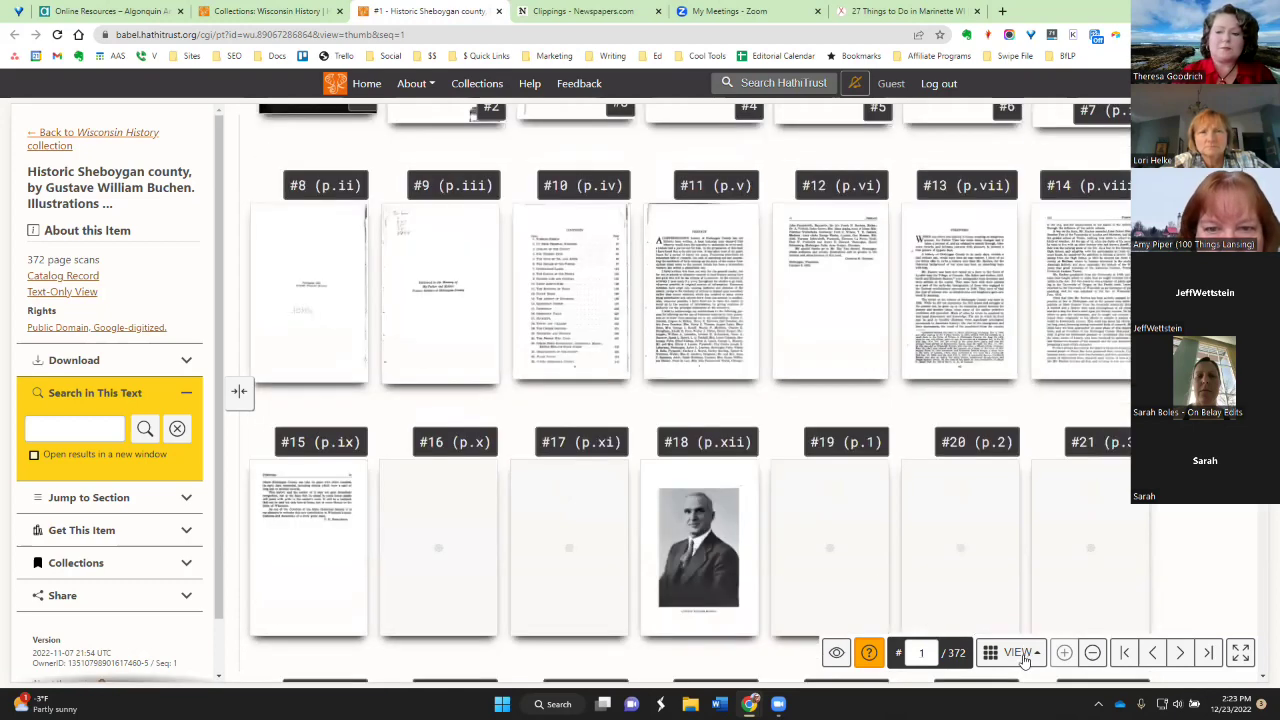
# View the full-page portrait on scan #18 by itself, then return to the thumbnail grid
pyautogui.scroll(-2, 672, 393)
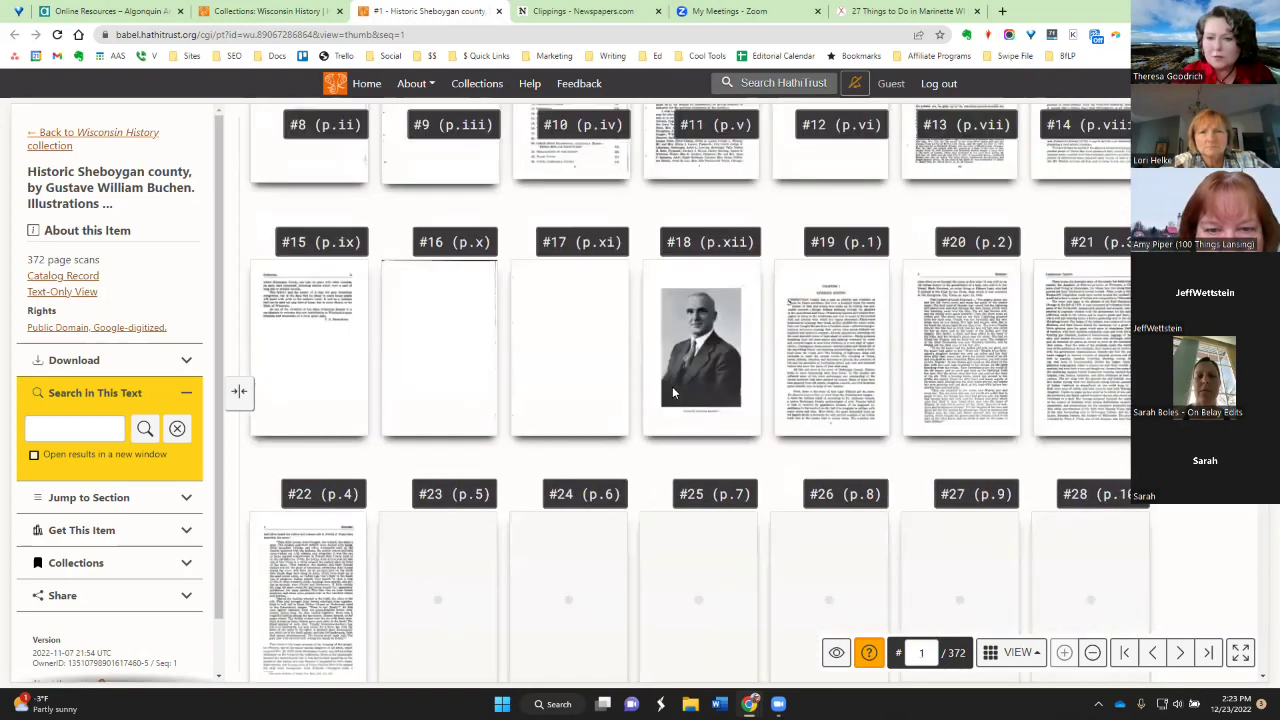
pyautogui.click(672, 390)
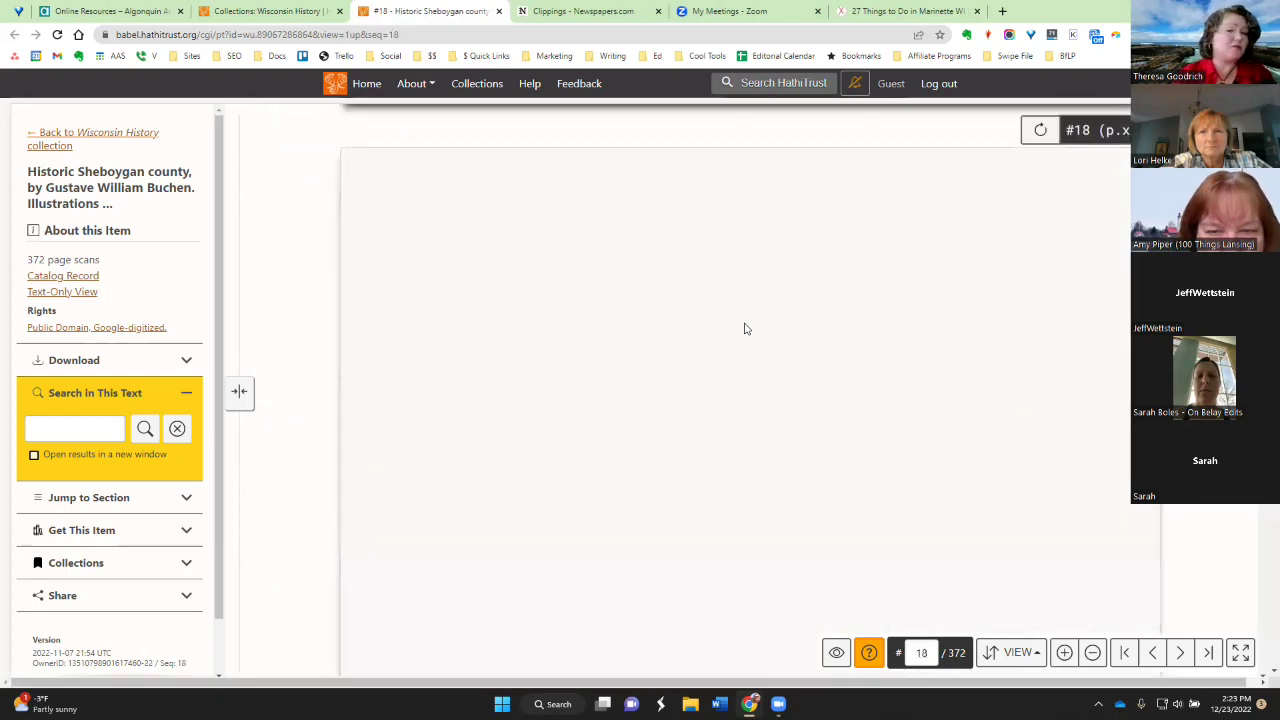
pyautogui.scroll(-5, 744, 328)
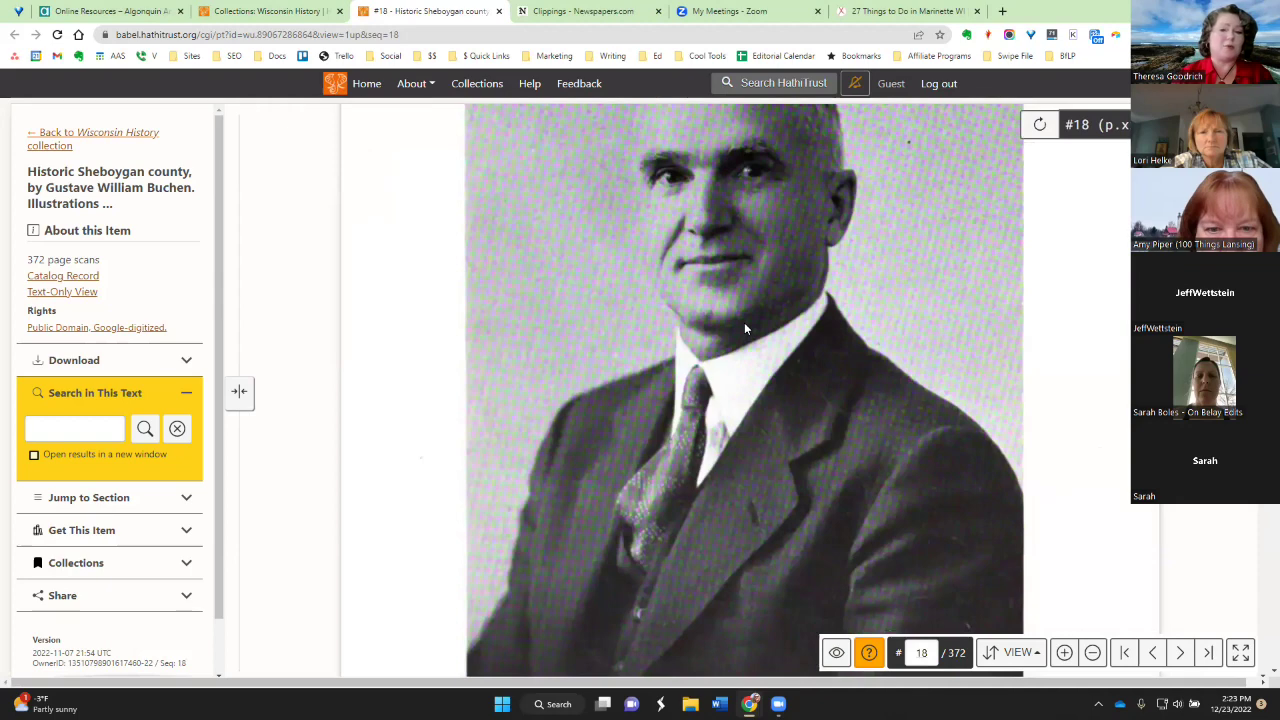
pyautogui.scroll(3, 744, 328)
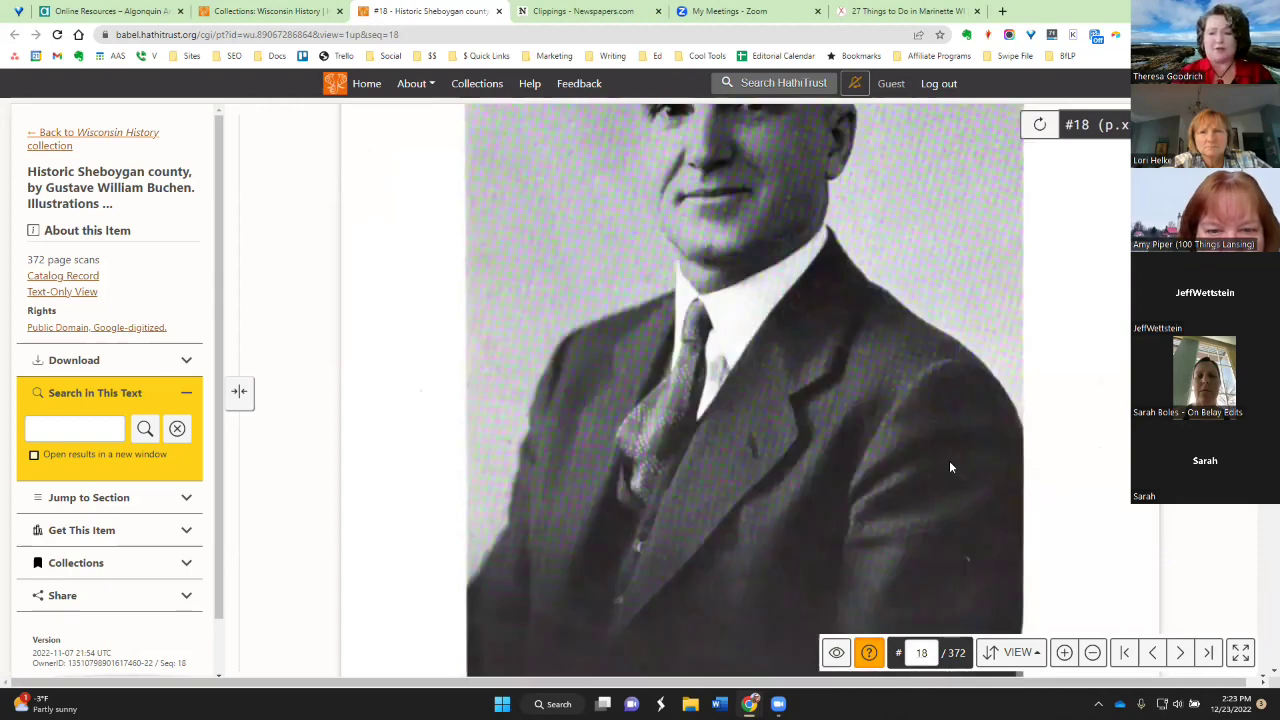
pyautogui.click(1015, 652)
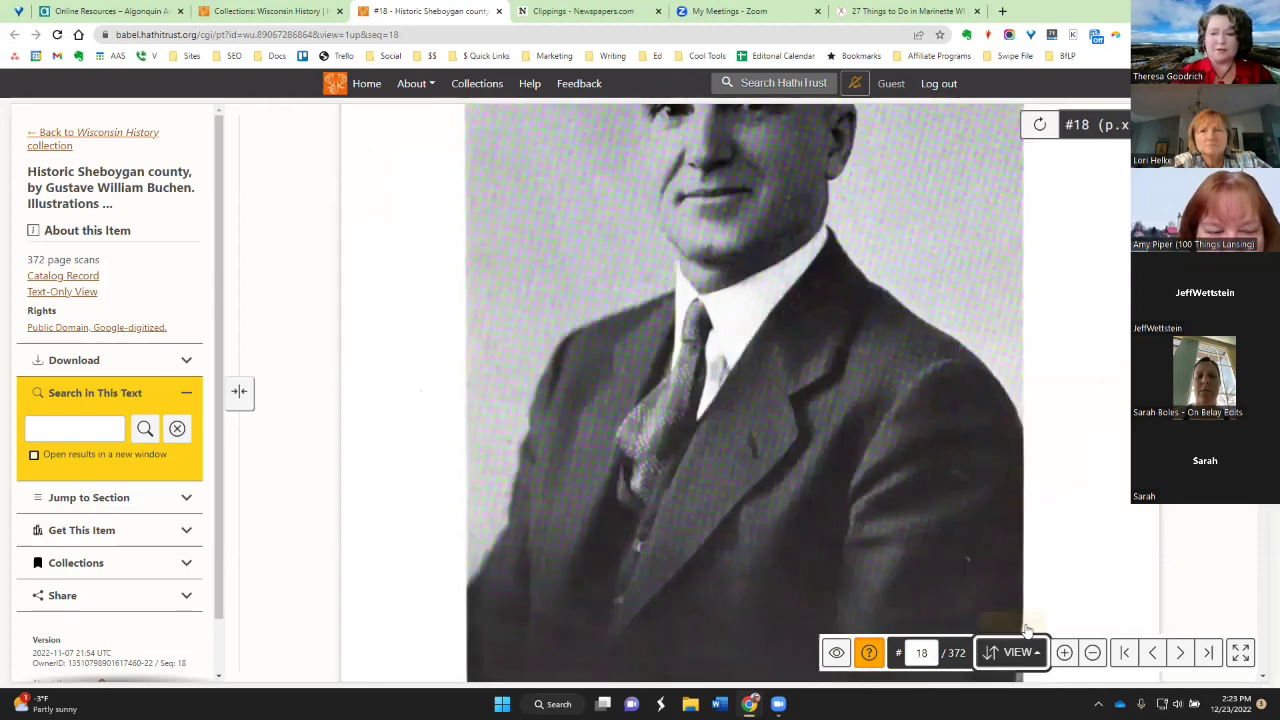
pyautogui.click(1030, 621)
# Search within the book's text for 'Queen Marinette'
pyautogui.click(72, 430)
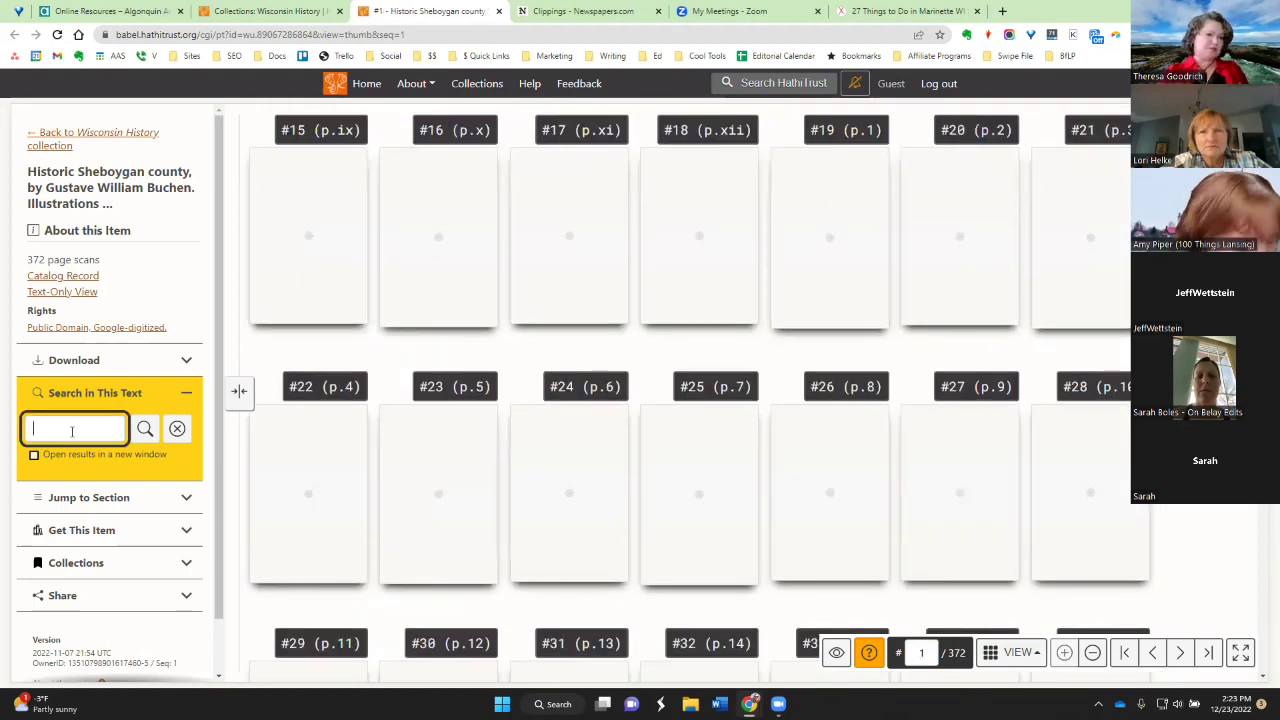
pyautogui.write('Queen')
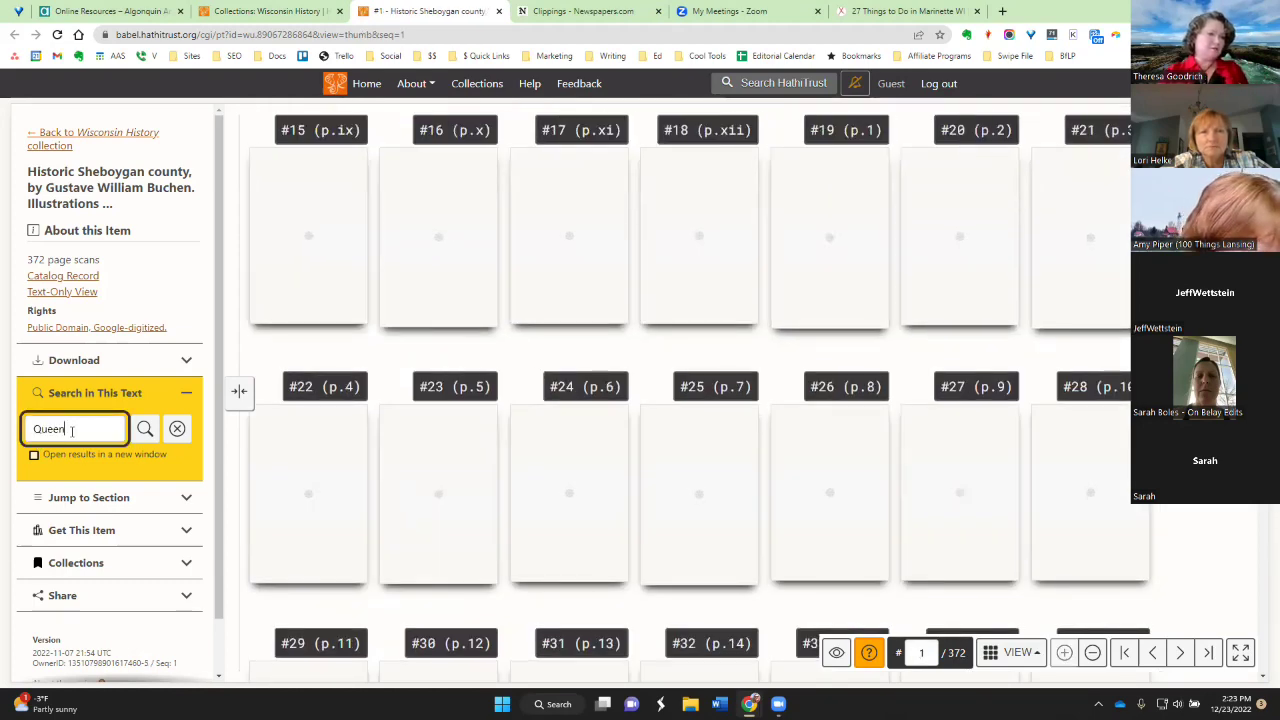
pyautogui.write(' Marinette')
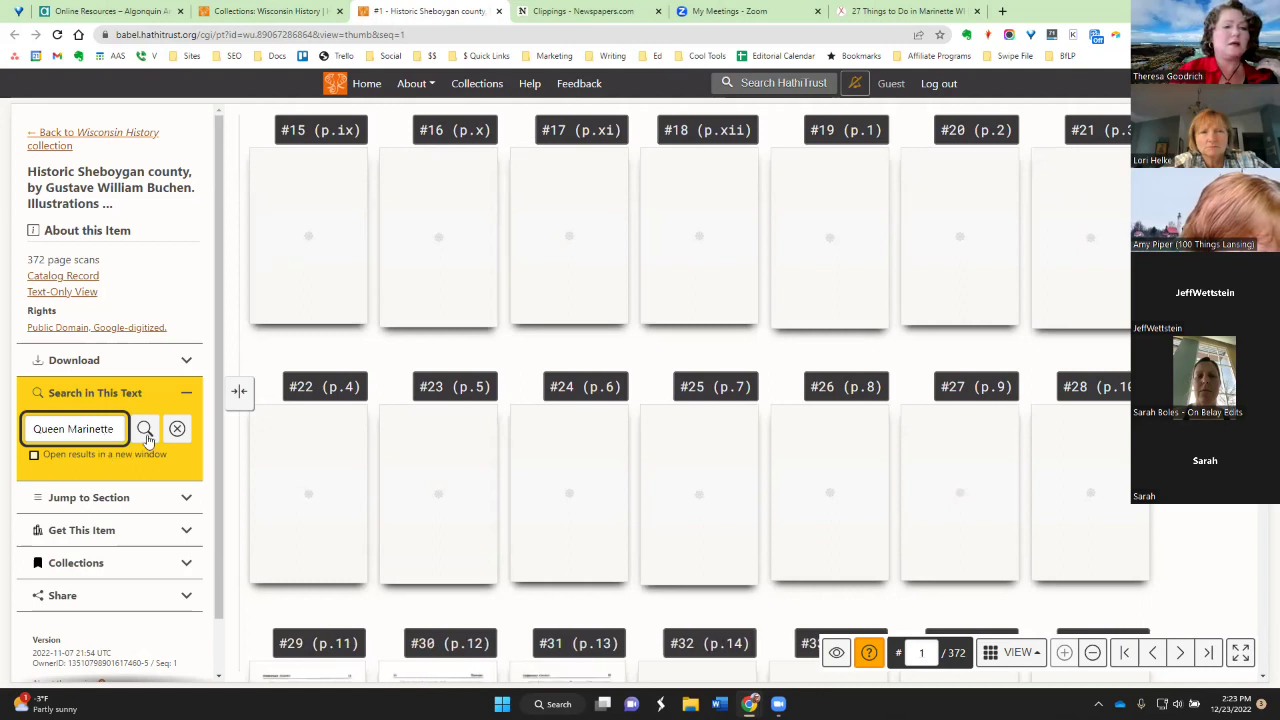
pyautogui.click(146, 436)
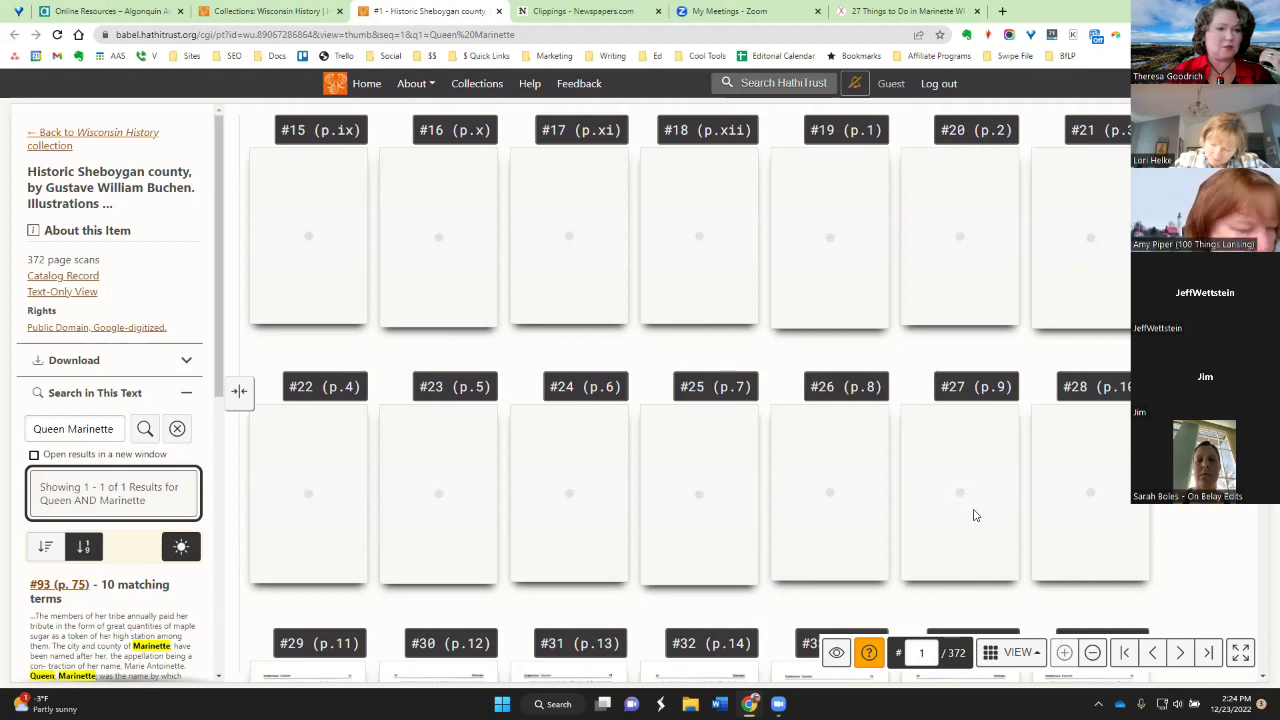
# Keep thumbnail view and jump to the Queen Marinette match on scan #93 (p. 75)
pyautogui.scroll(-3, 140, 545)
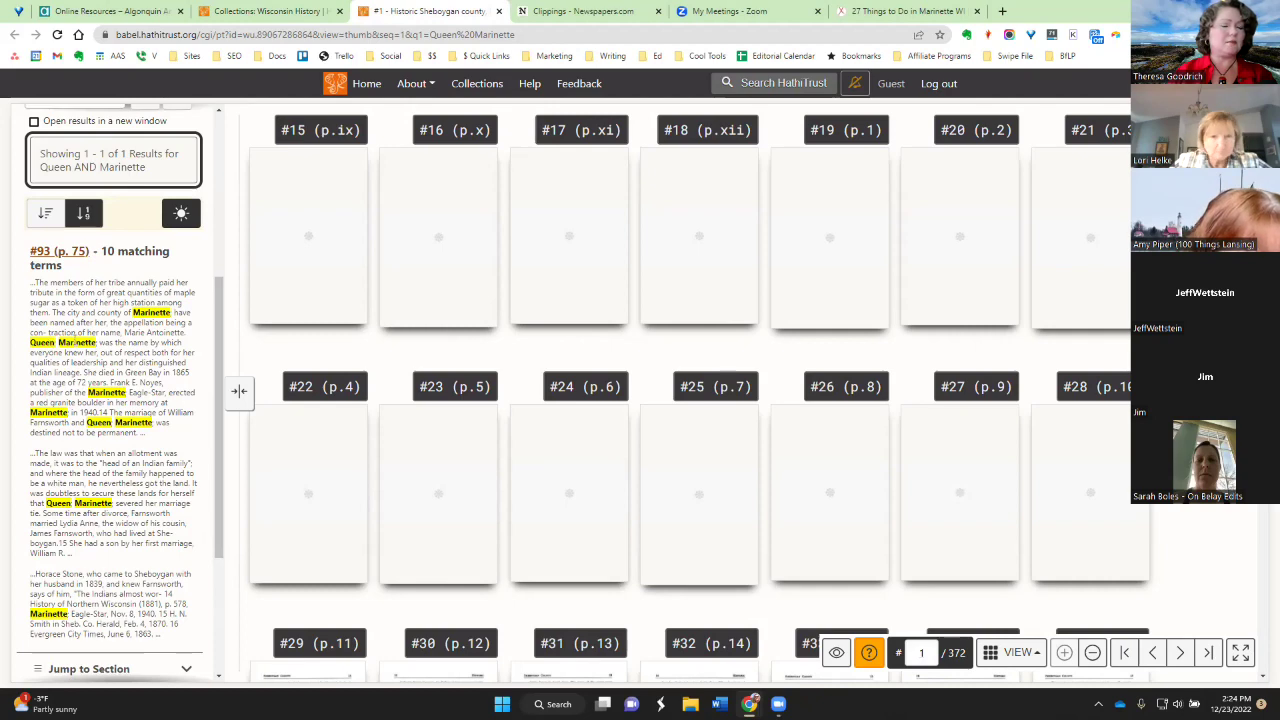
pyautogui.scroll(2, 100, 350)
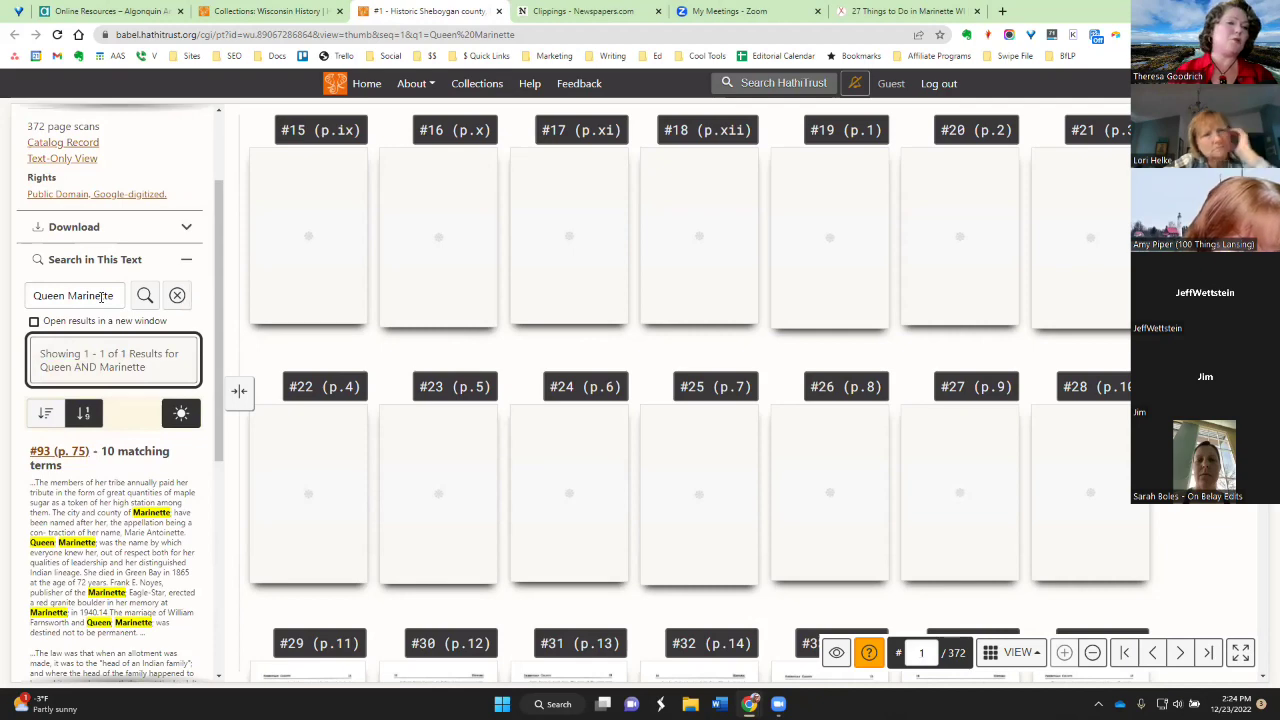
pyautogui.scroll(-1, 80, 455)
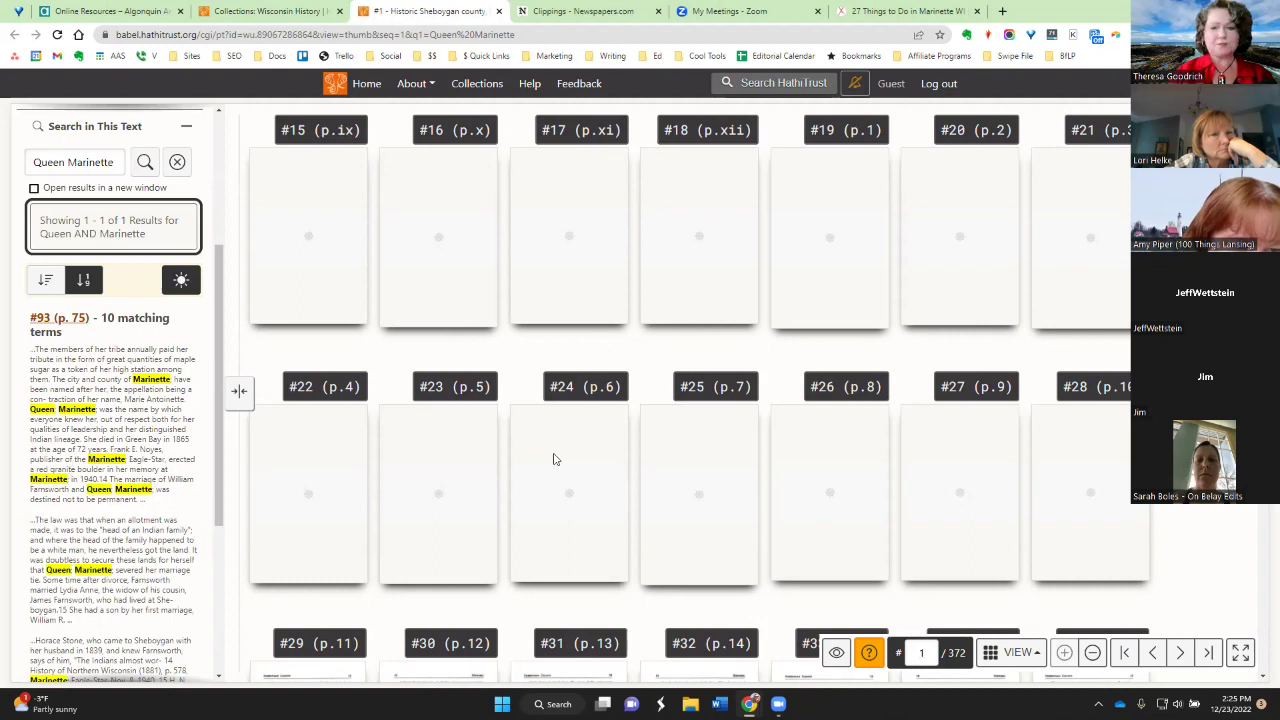
pyautogui.click(1018, 653)
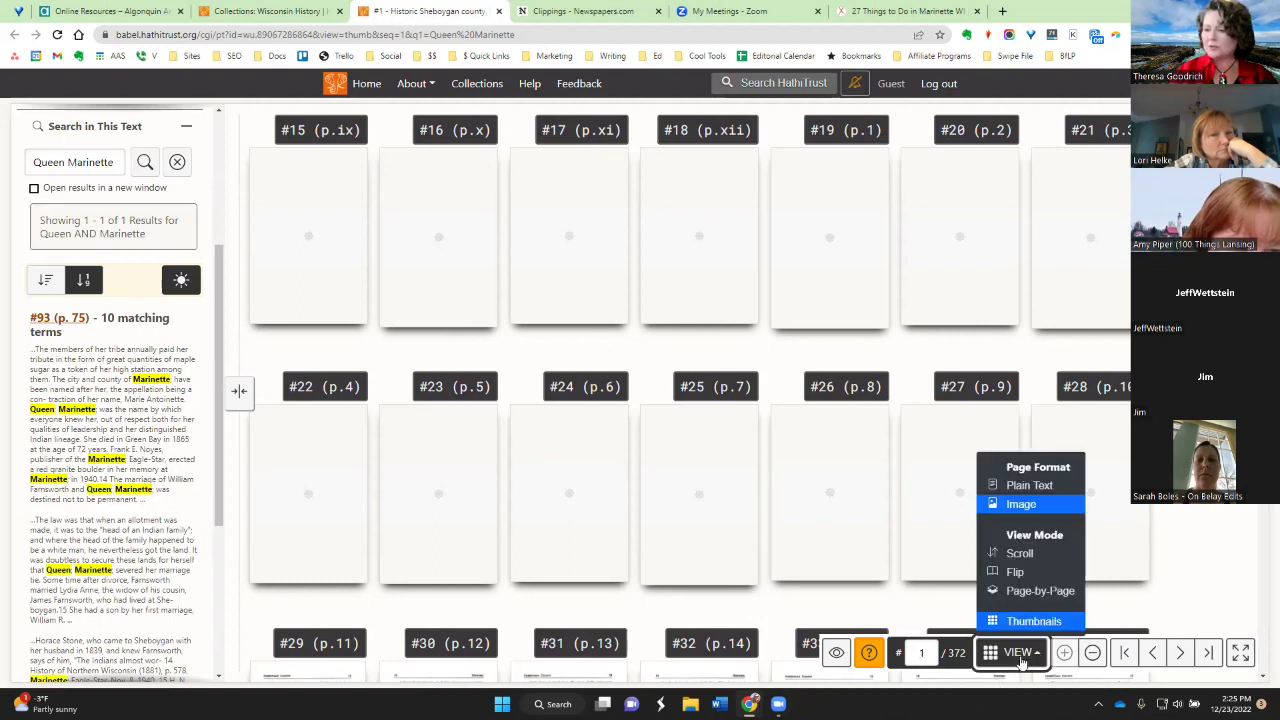
pyautogui.click(1018, 505)
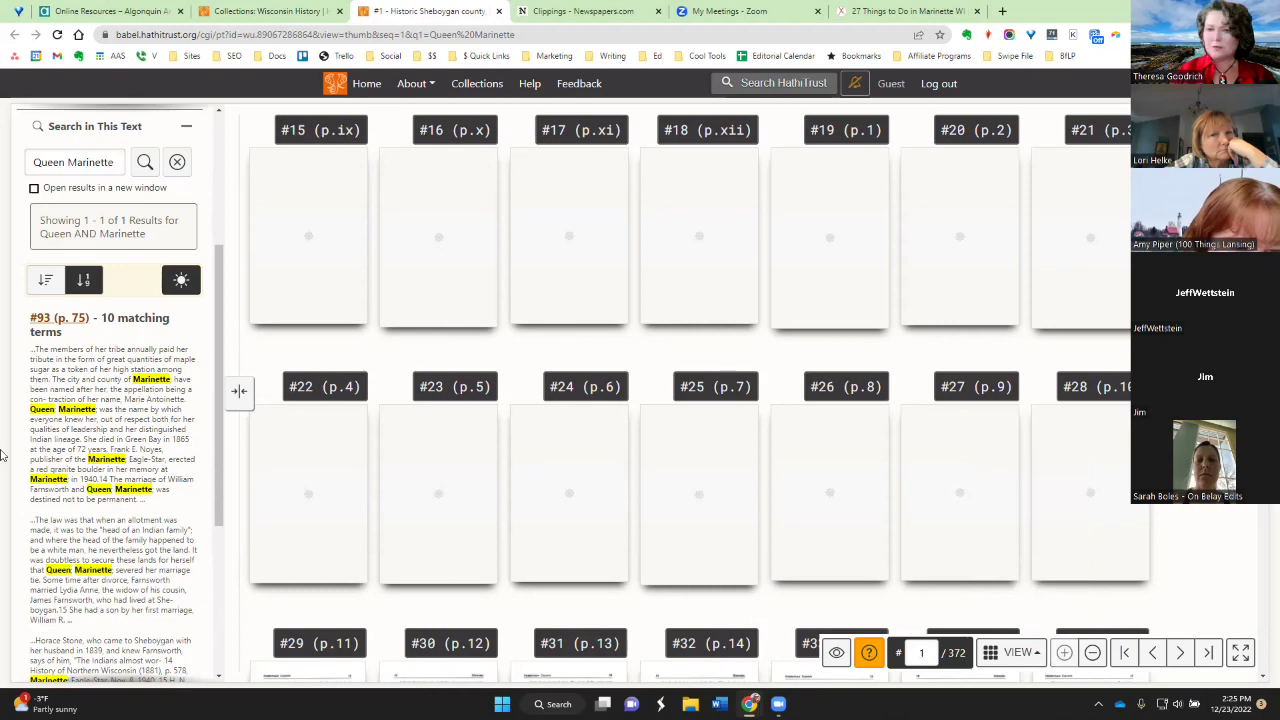
pyautogui.click(47, 318)
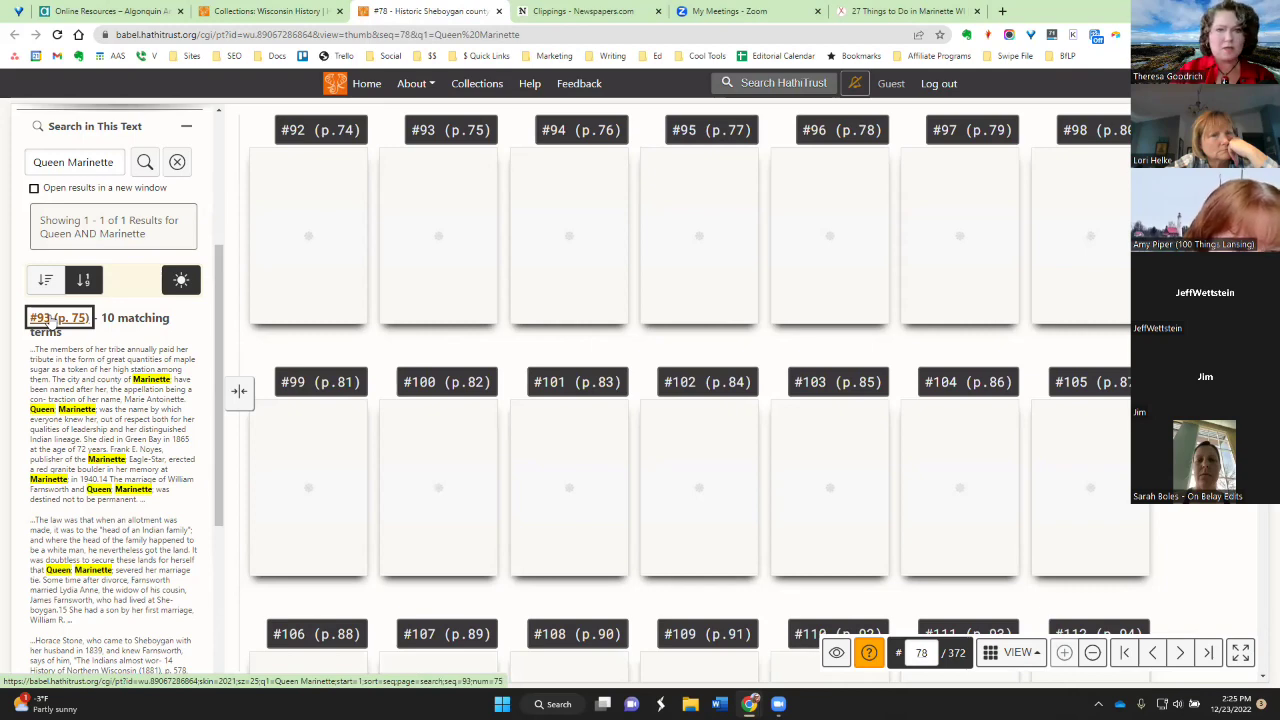
pyautogui.click(405, 267)
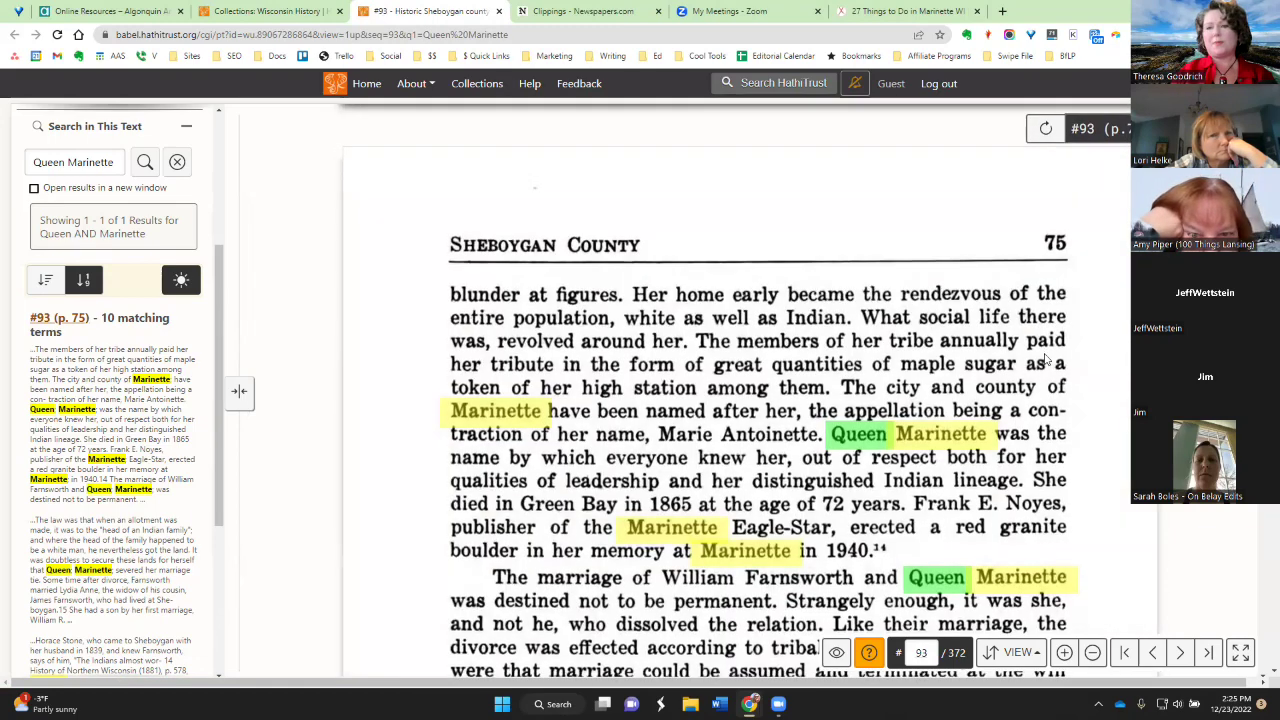
# Read down page 75's highlighted text to the passage on Queen Marinette's divorce from William Farnsworth
pyautogui.scroll(-1, 1046, 365)
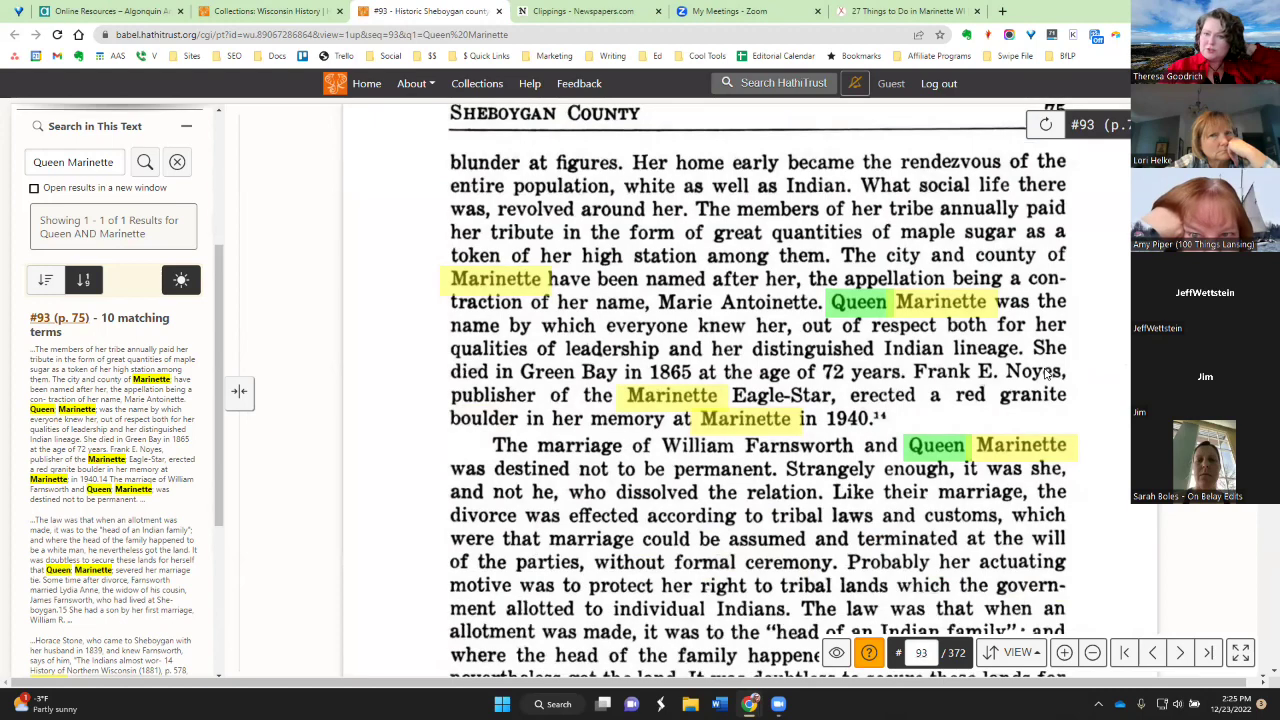
pyautogui.scroll(-1, 1046, 372)
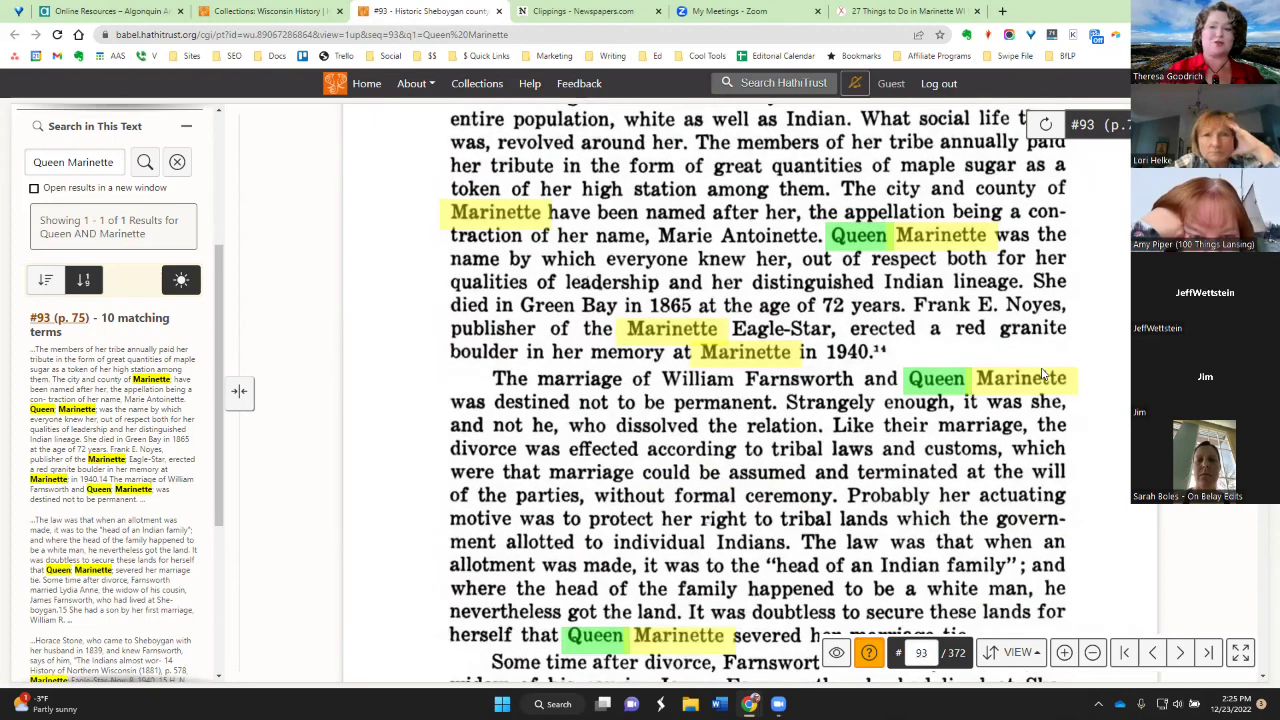
pyautogui.scroll(-2, 1046, 375)
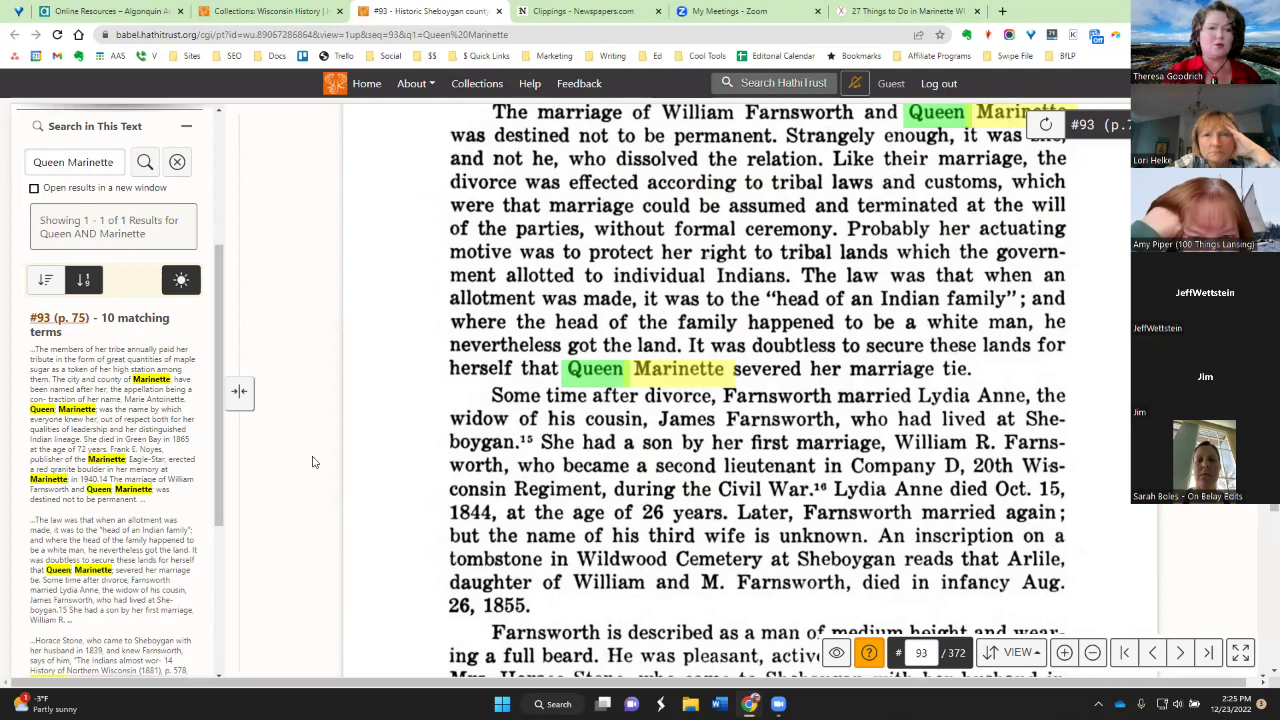
pyautogui.scroll(-3, 141, 403)
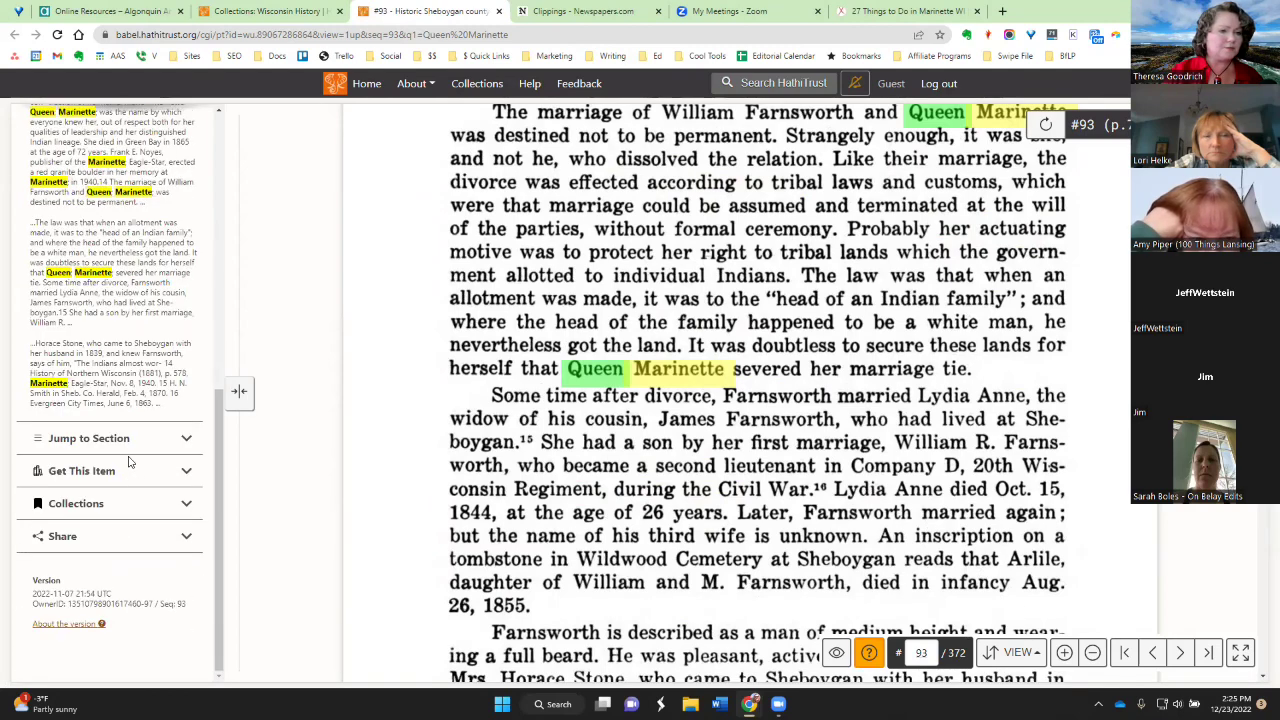
pyautogui.scroll(8, 122, 455)
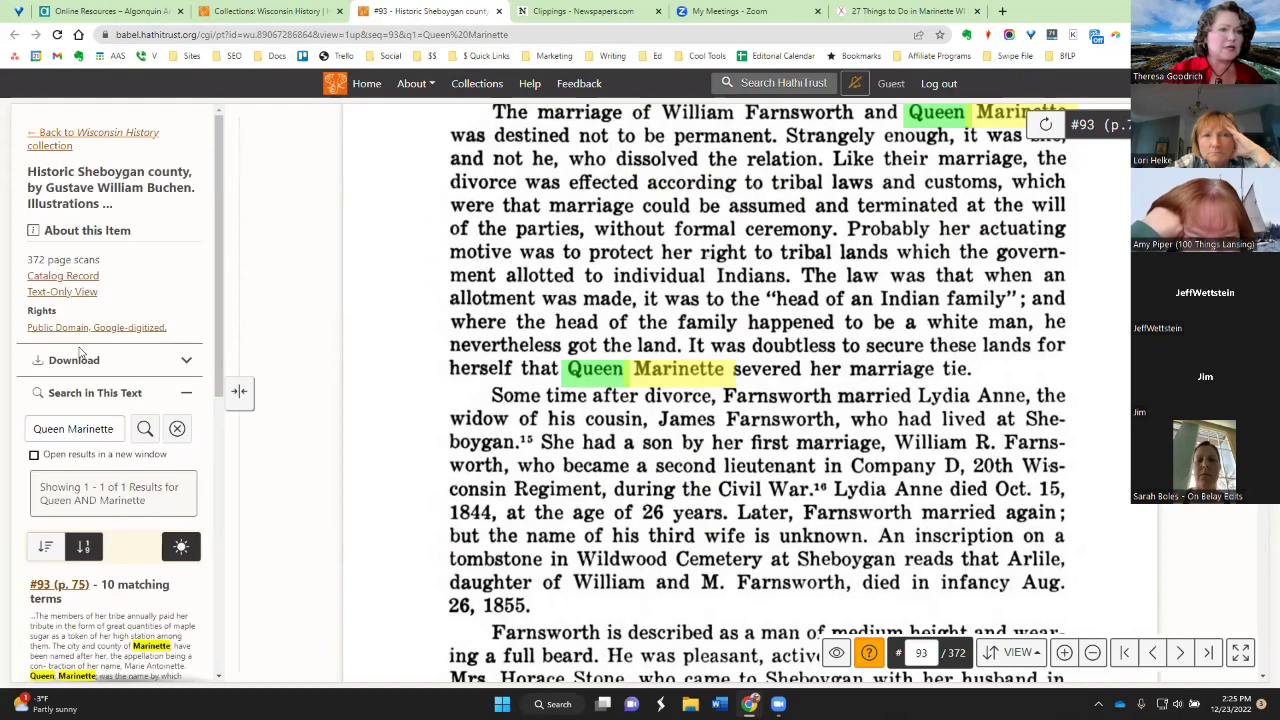
# Show the Download options for scan #93, then bring up the Chicago Symphony Orchestra article
pyautogui.click(80, 362)
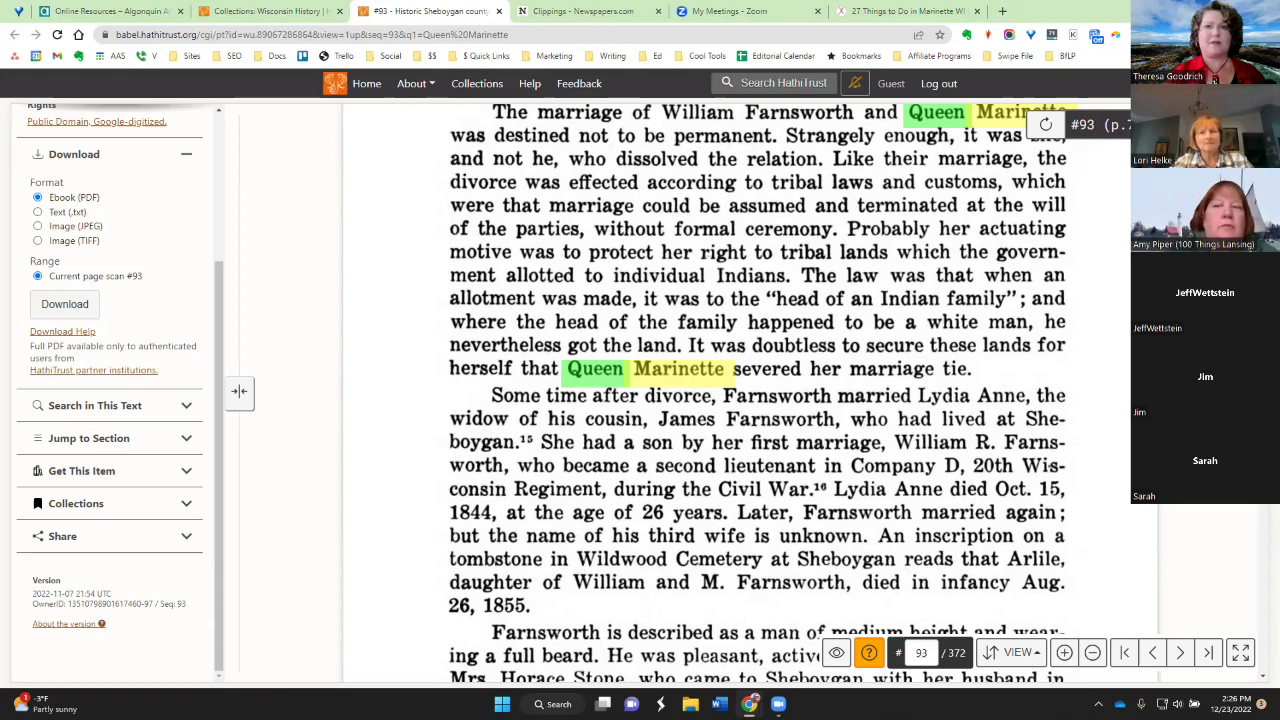
pyautogui.hotkey('ctrl', 'shift', 't')
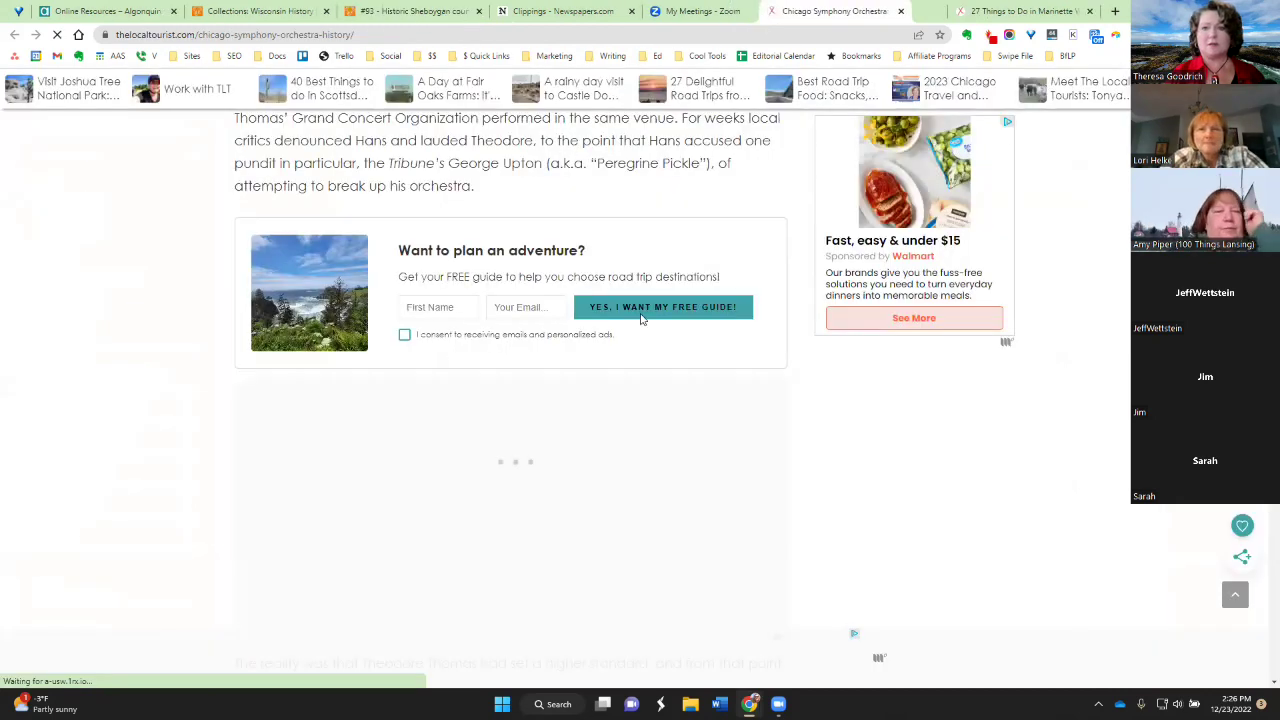
# Scroll up to the orchestra photo, then return to the Historic Sheboygan County scan #93 tab
pyautogui.scroll(8, 111, 299)
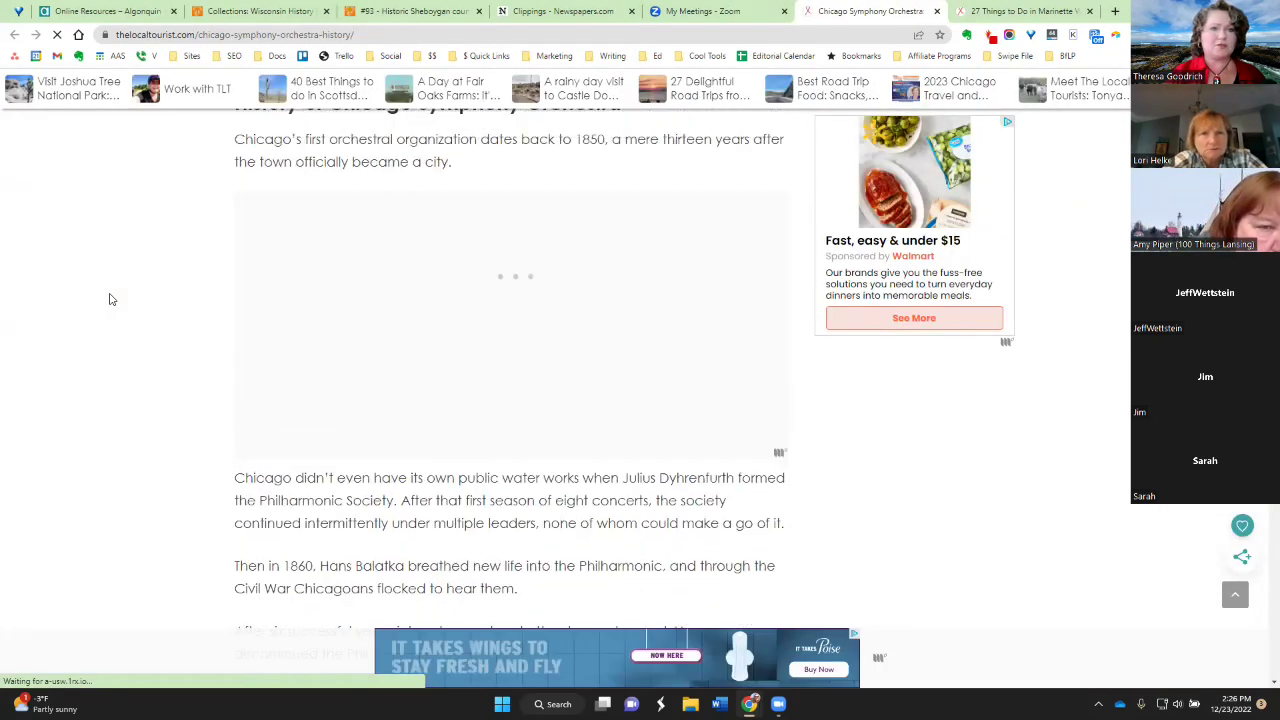
pyautogui.scroll(4, 111, 299)
pyautogui.scroll(6, 111, 299)
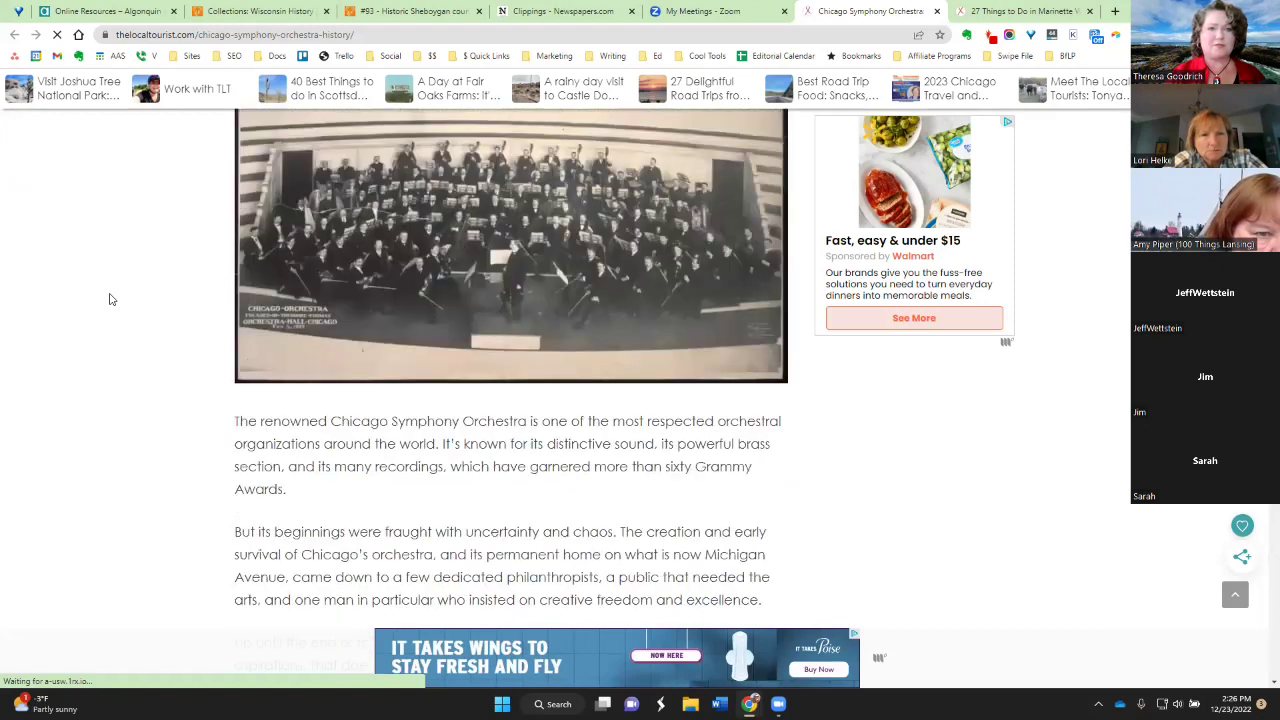
pyautogui.scroll(2, 111, 299)
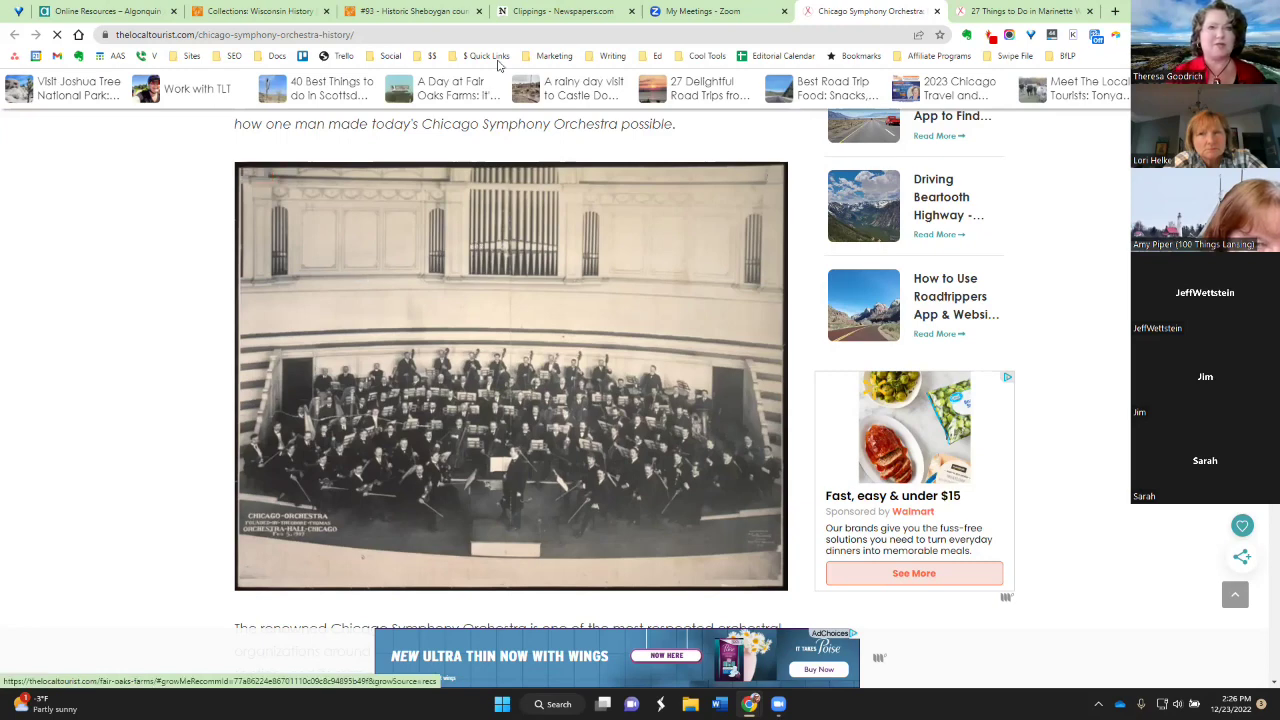
pyautogui.click(415, 11)
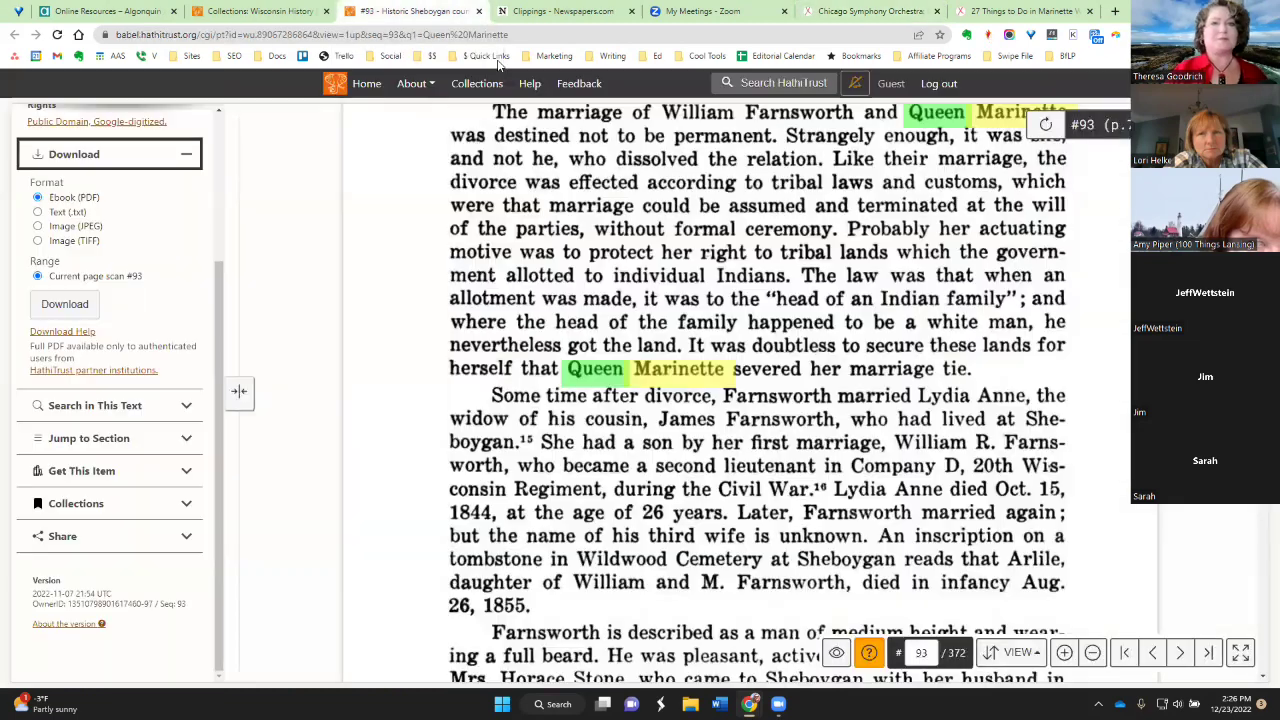
pyautogui.click(148, 502)
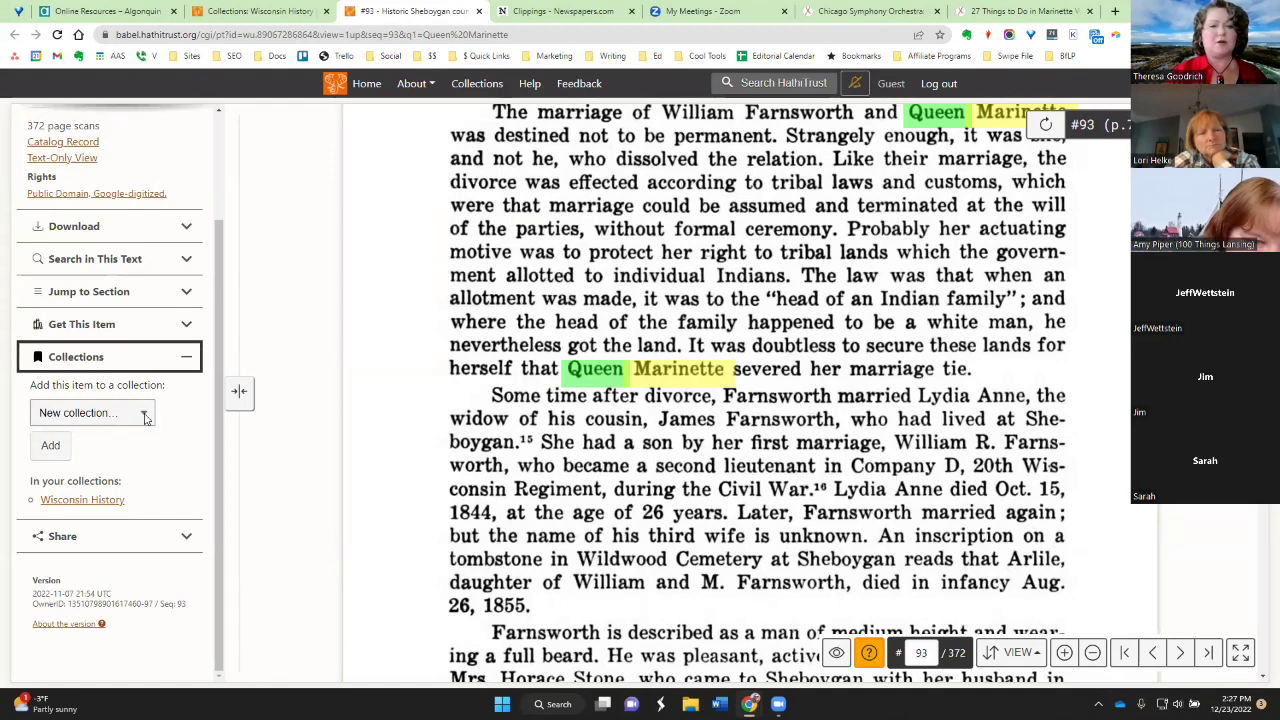
pyautogui.click(145, 418)
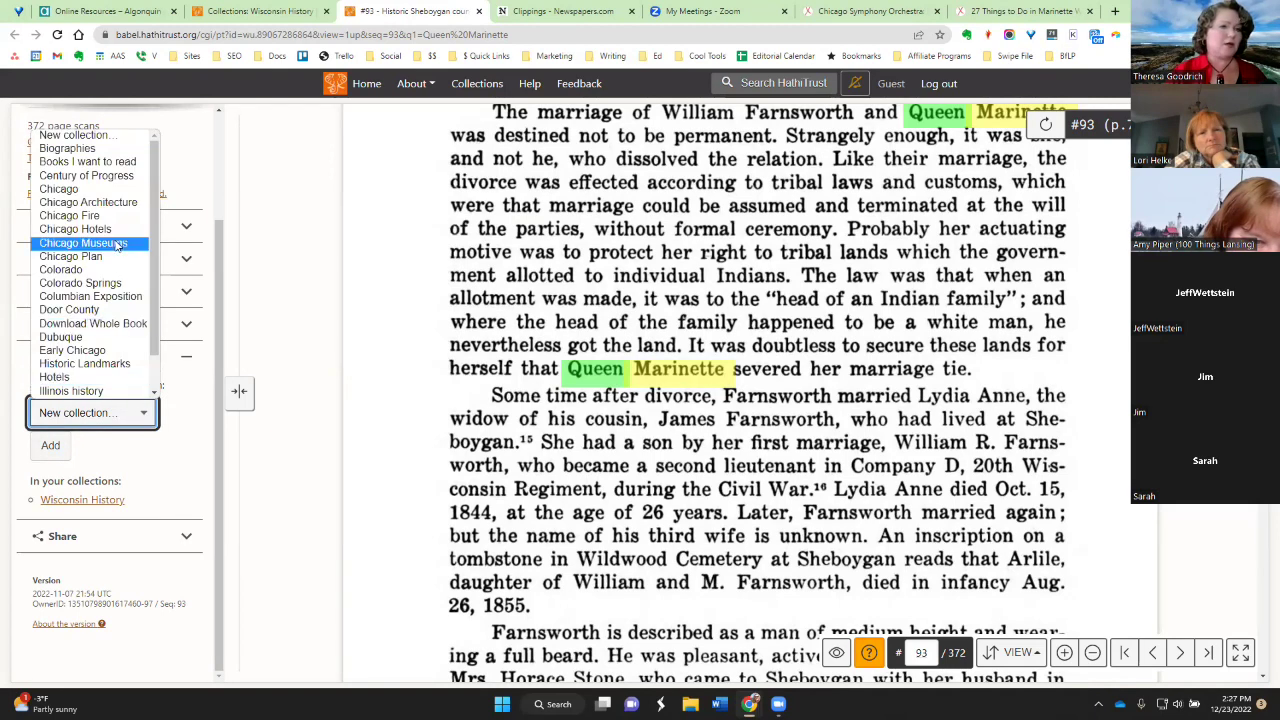
pyautogui.scroll(-1, 117, 246)
pyautogui.scroll(1, 117, 246)
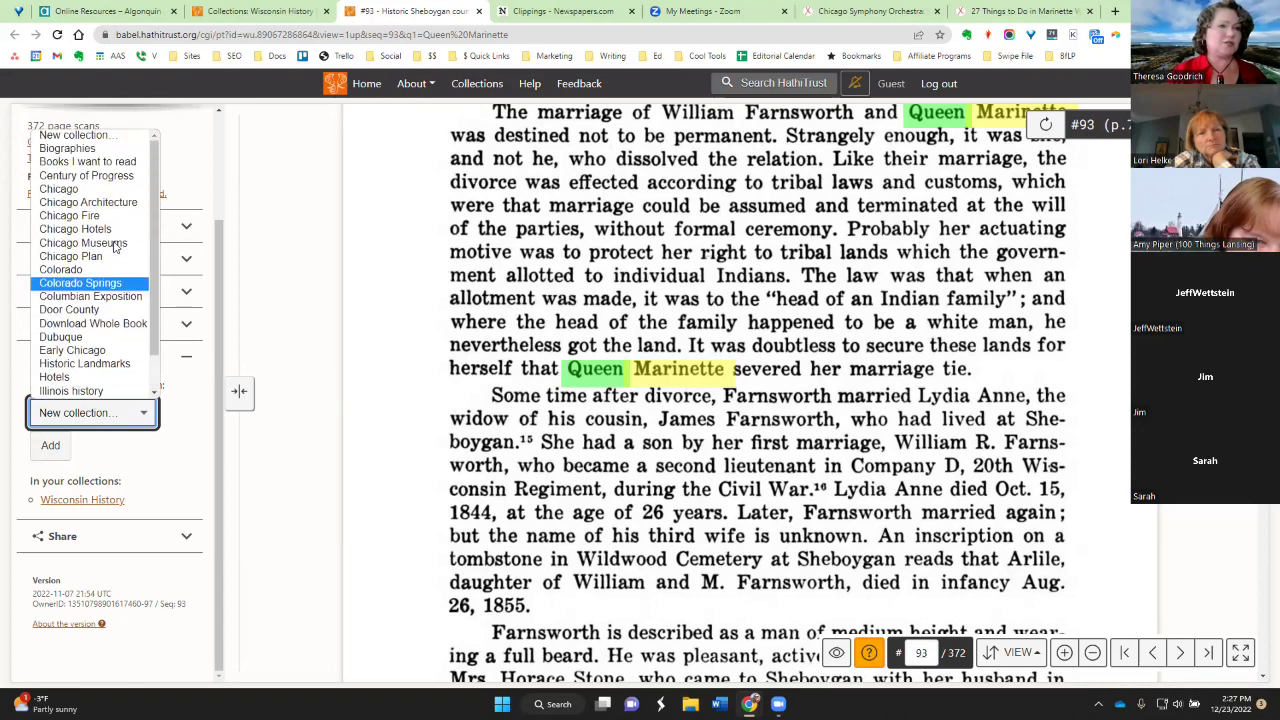
pyautogui.click(111, 140)
pyautogui.click(50, 445)
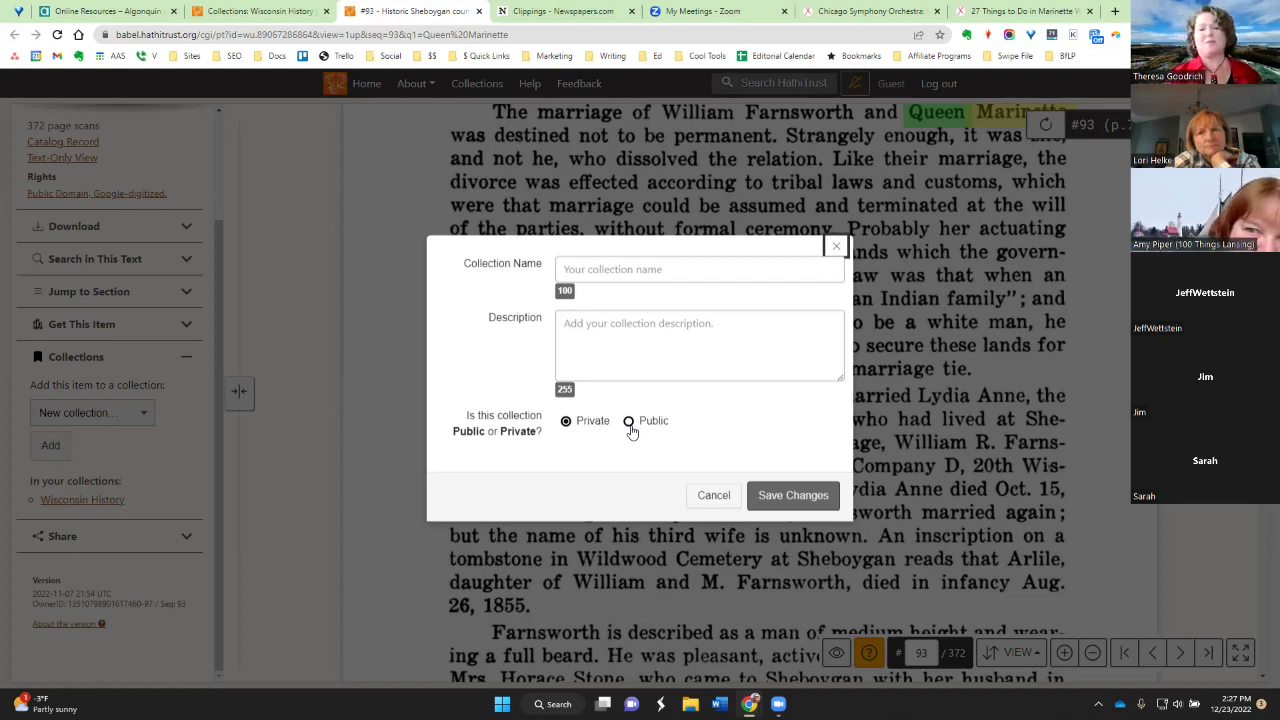
pyautogui.click(697, 492)
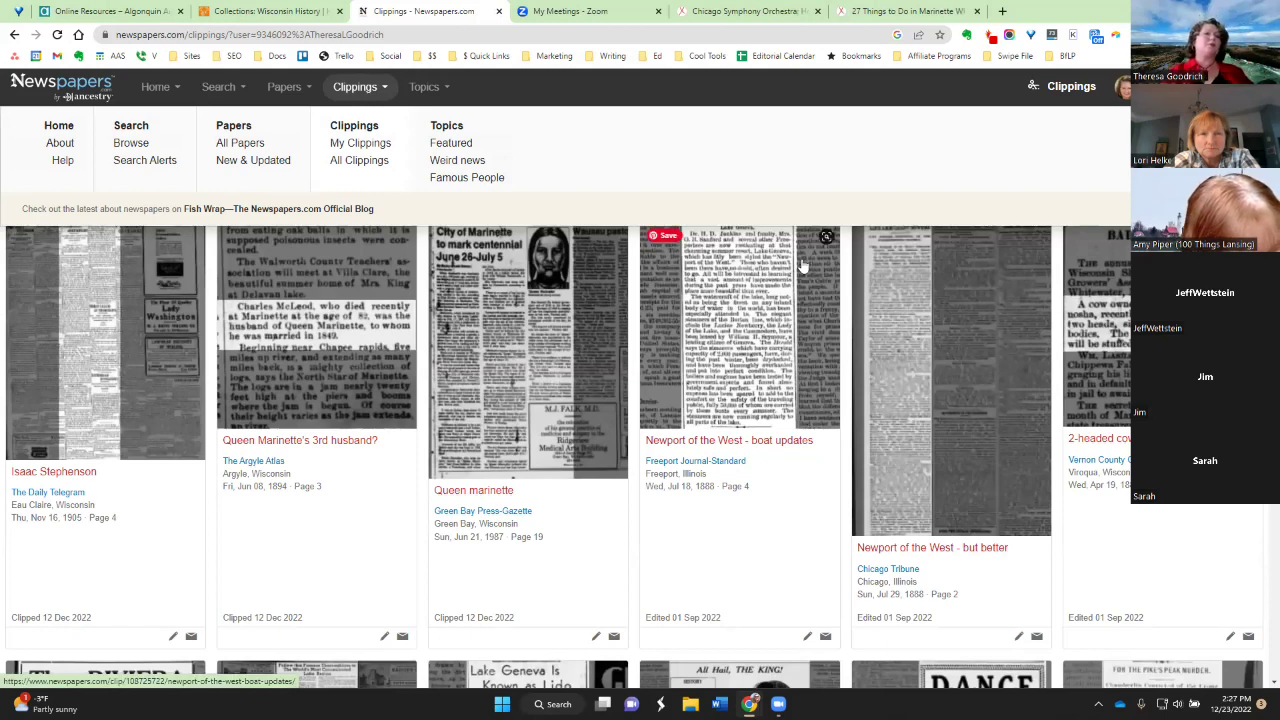
# Go from the clippings list to the Newspapers.com Home page
pyautogui.click(159, 95)
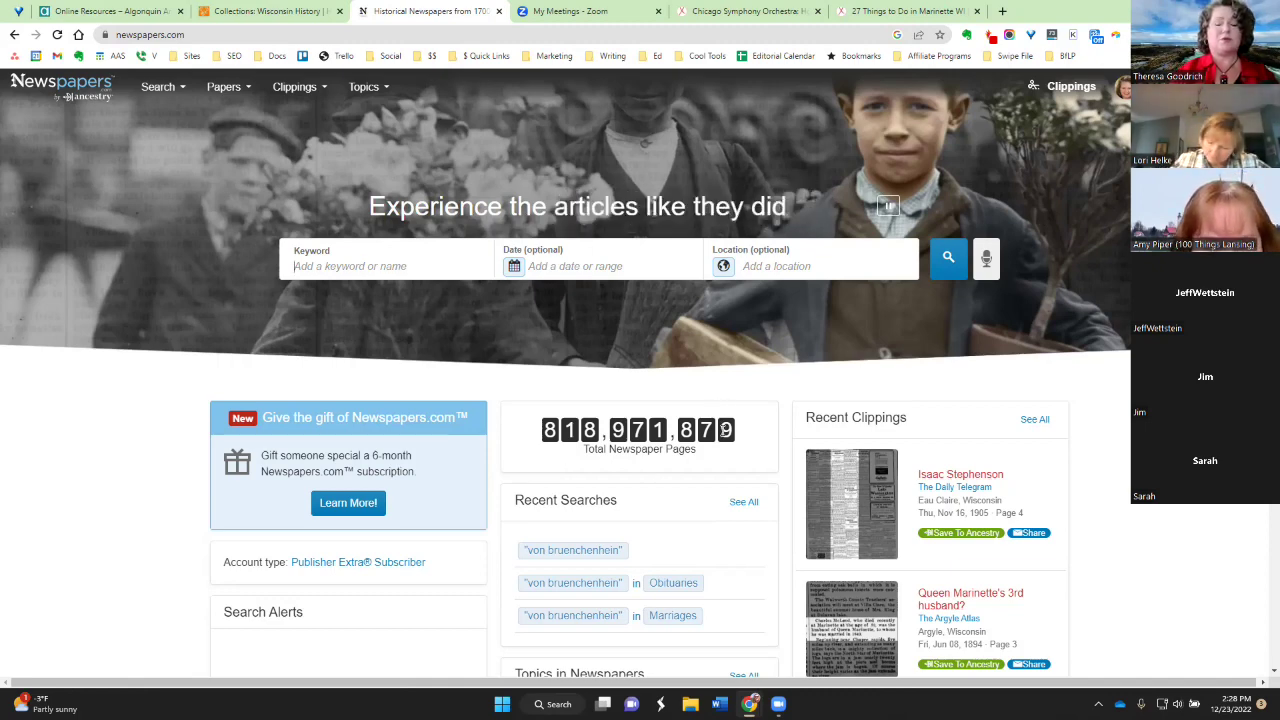
pyautogui.scroll(-1, 725, 430)
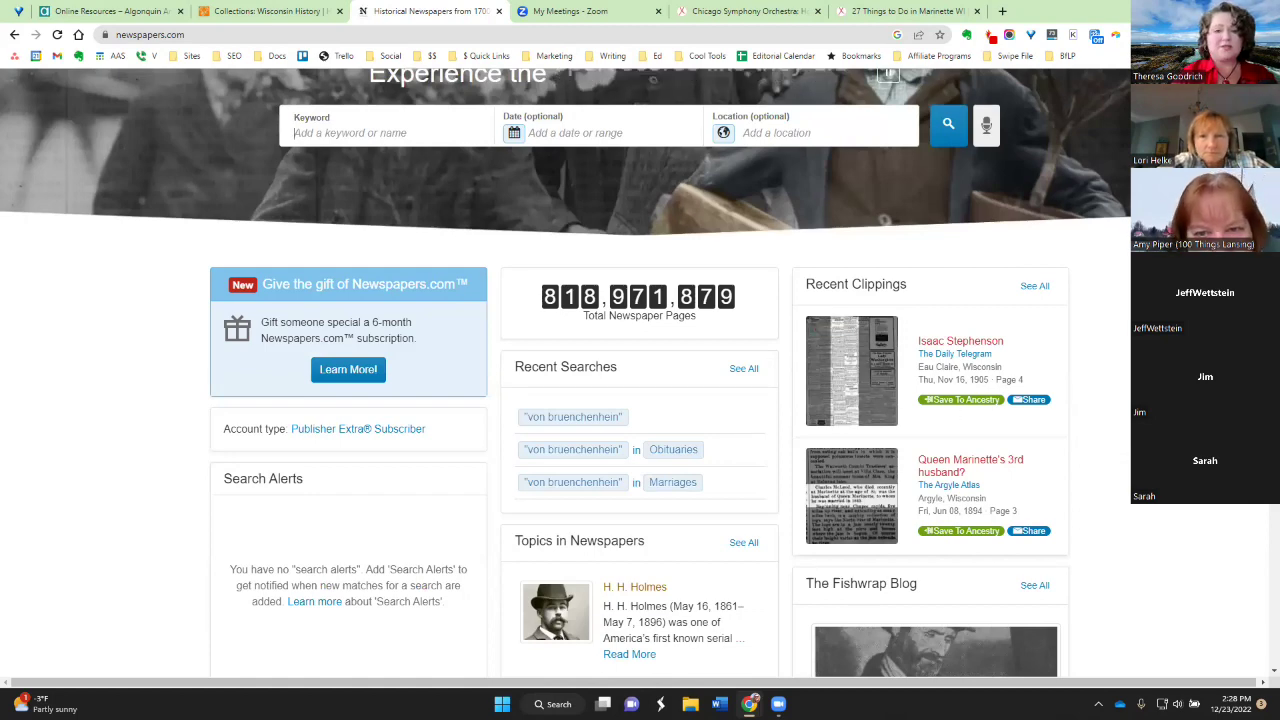
pyautogui.scroll(-2, 611, 380)
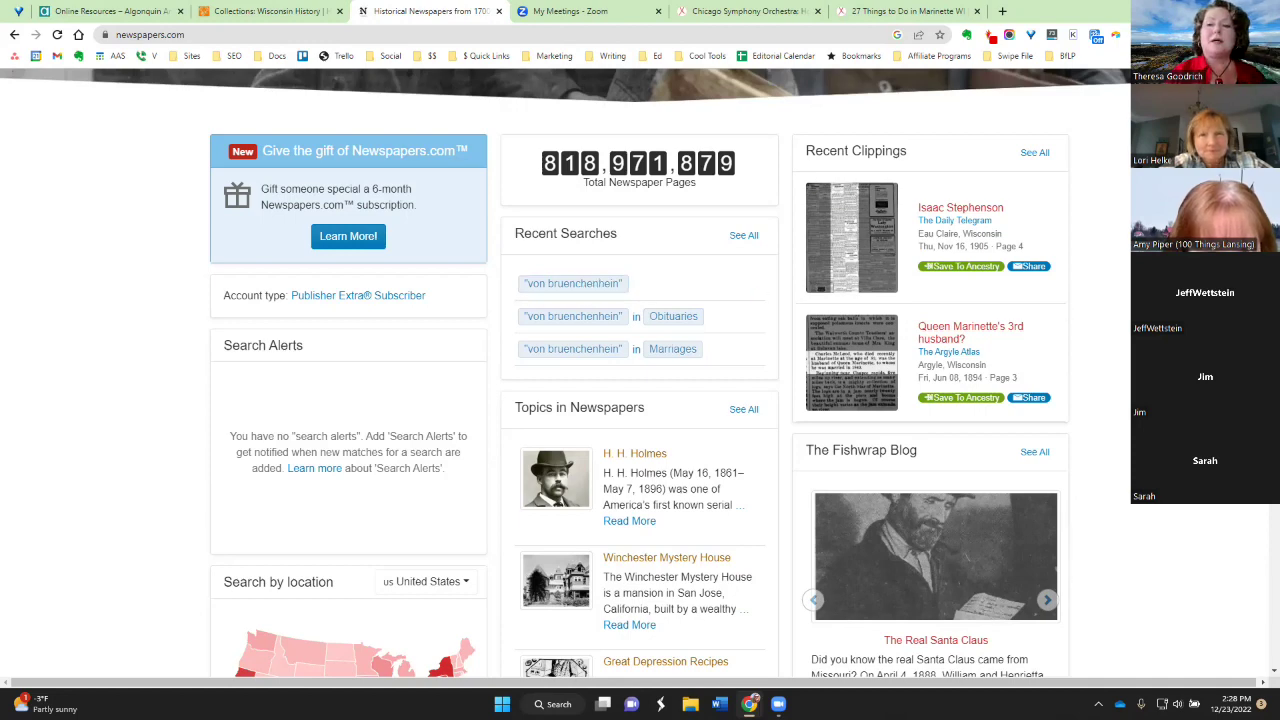
pyautogui.scroll(2, 888, 139)
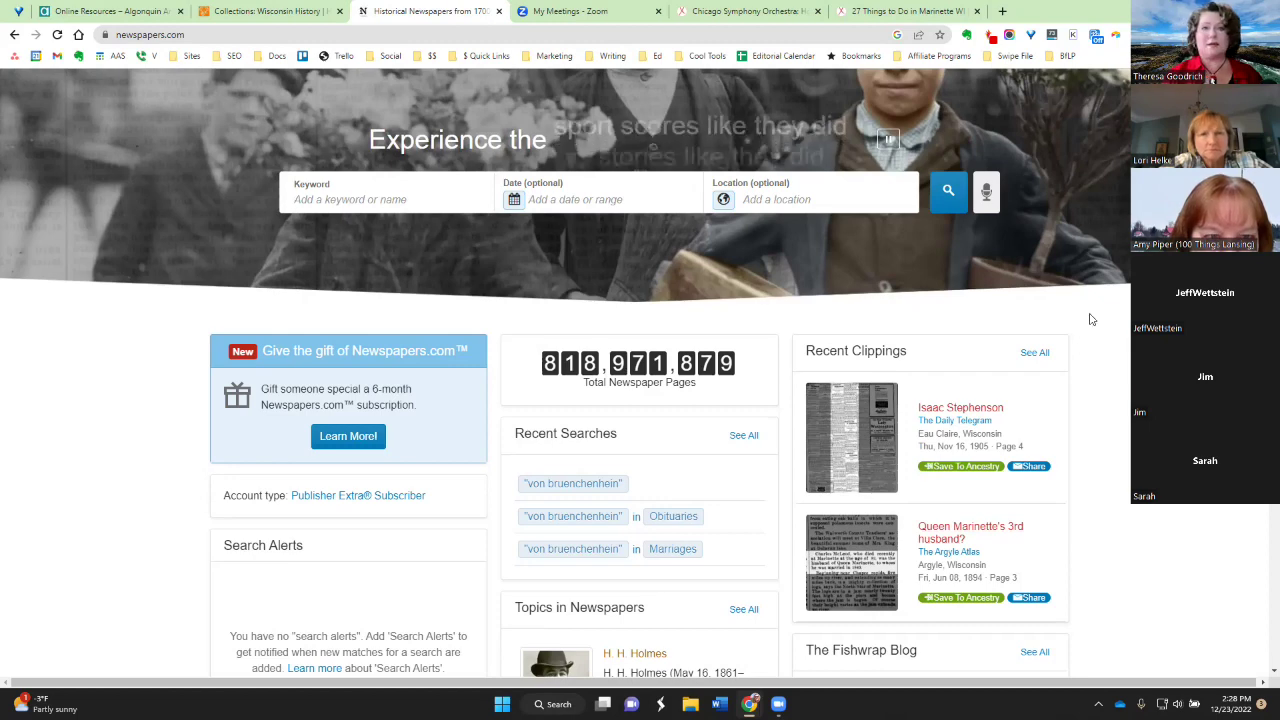
pyautogui.scroll(1, 1089, 318)
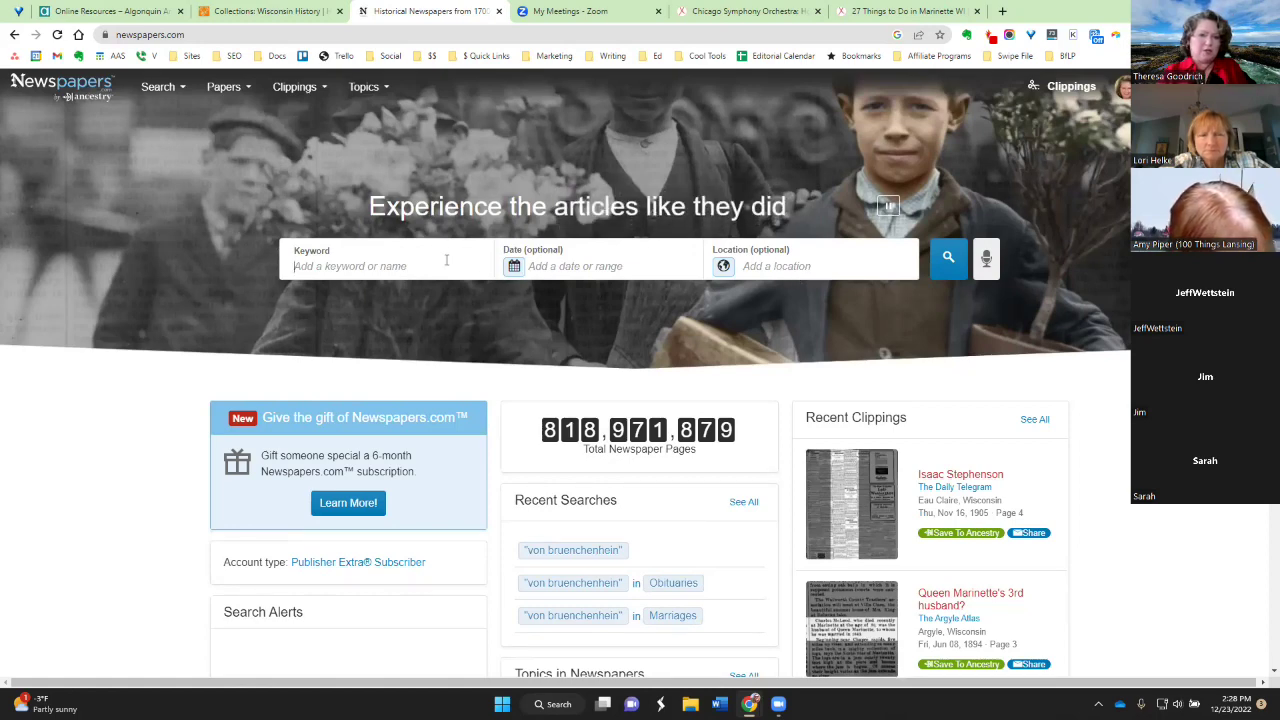
# Search Newspapers.com for the exact phrase "Von Bruenchenhein" in quotes
pyautogui.write('Von Bruen')
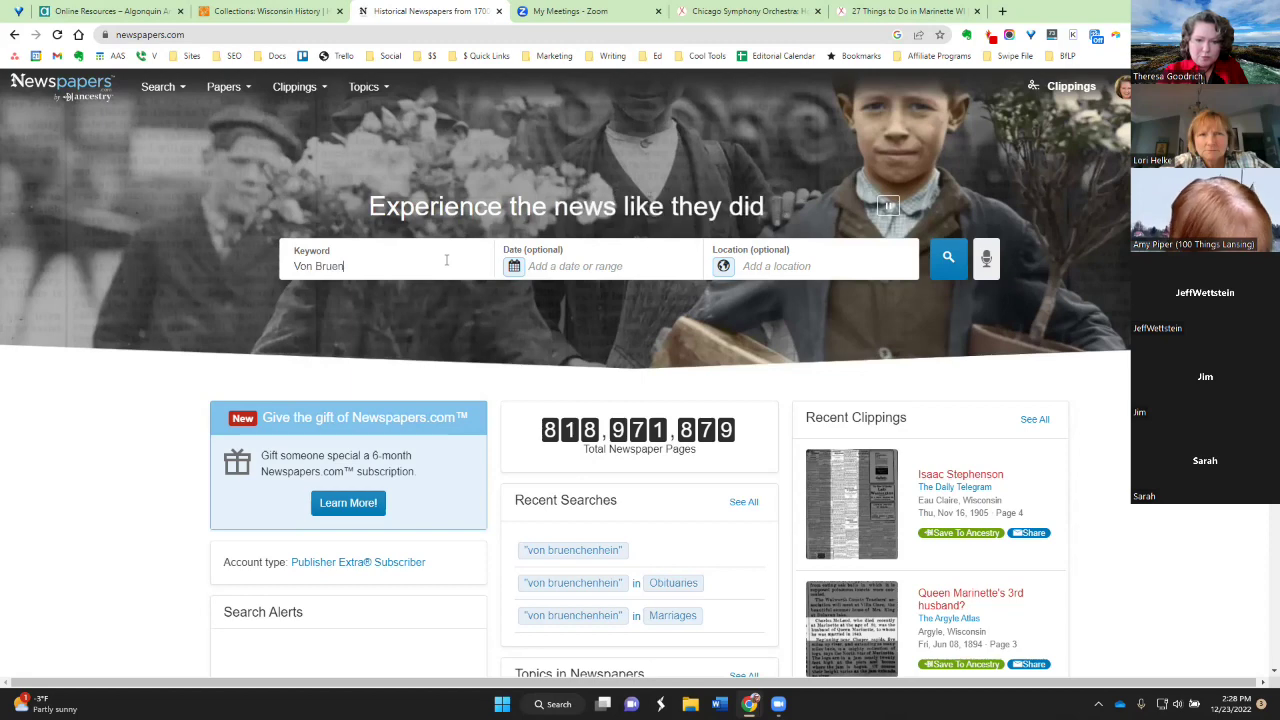
pyautogui.write('chenhei')
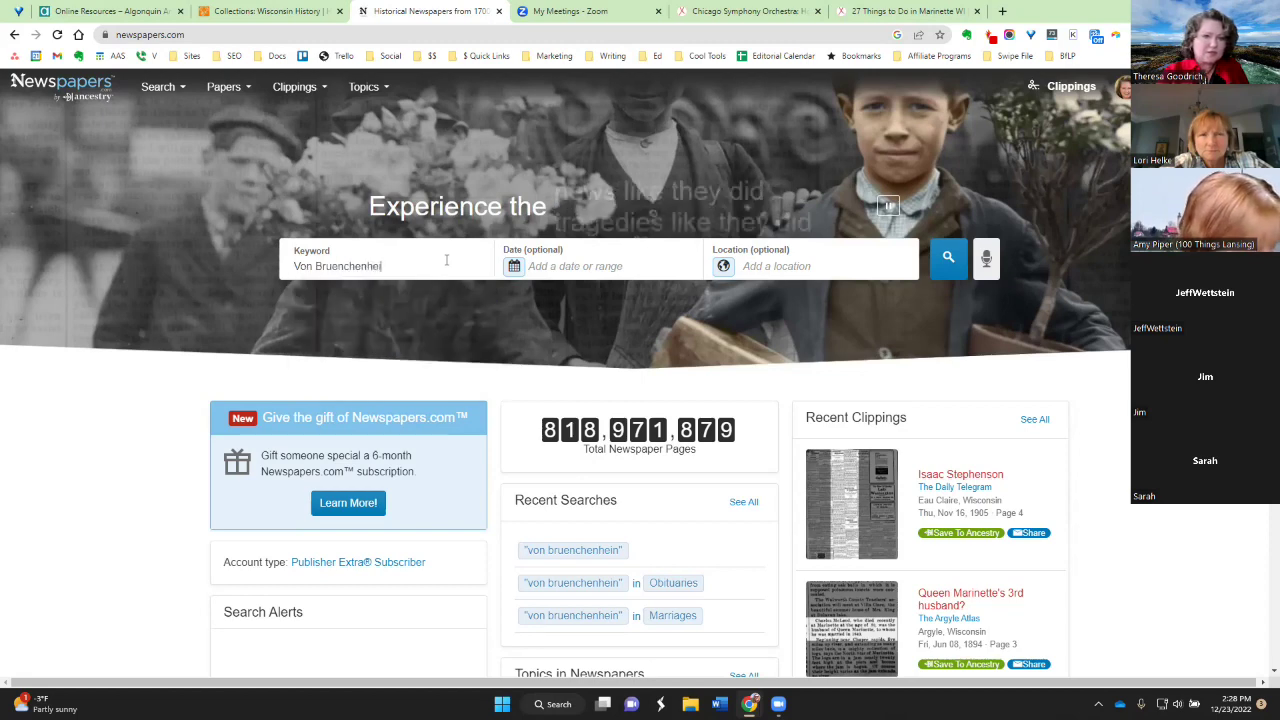
pyautogui.press('BackSpace')
pyautogui.press('BackSpace')
pyautogui.press('BackSpace')
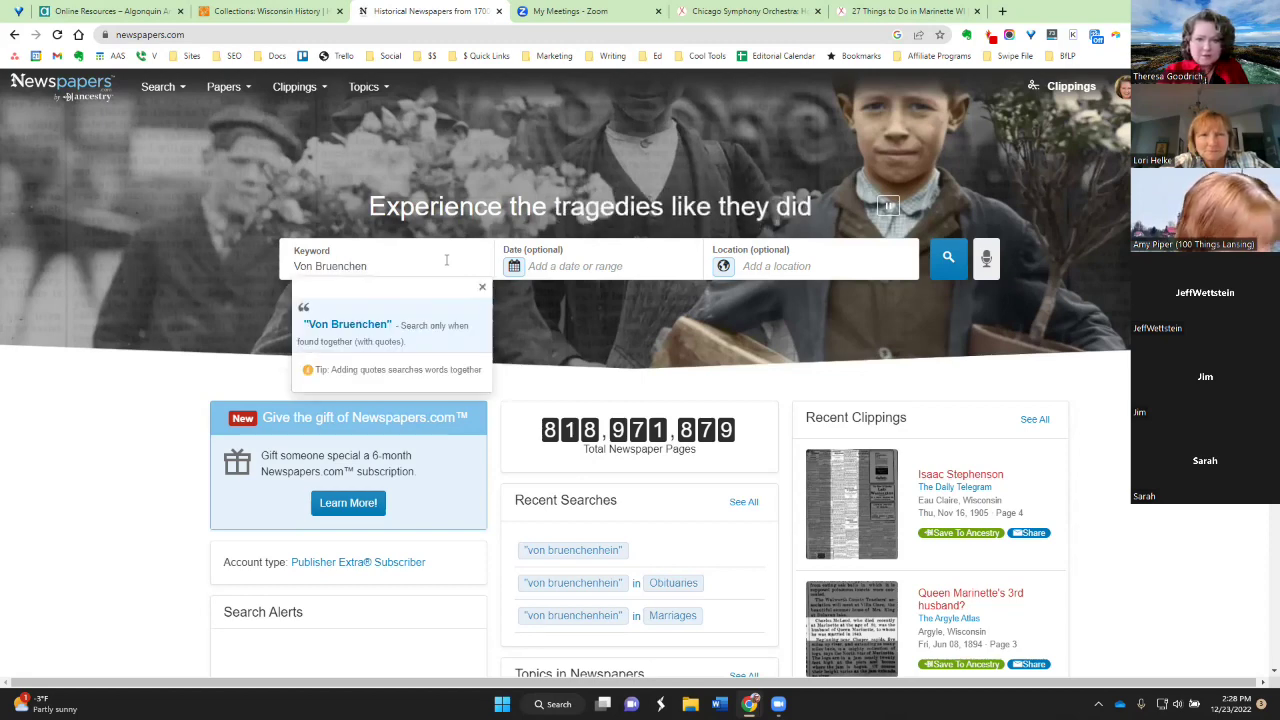
pyautogui.write('h')
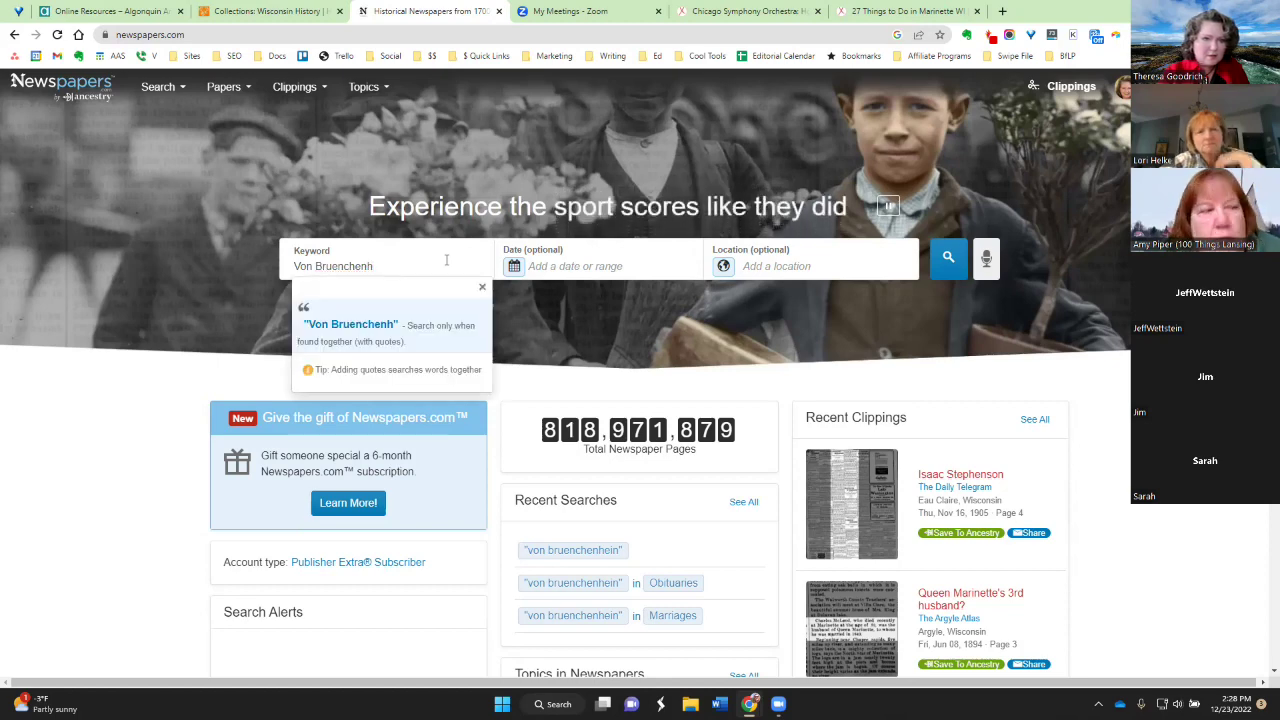
pyautogui.write('ein"')
pyautogui.press('Home')
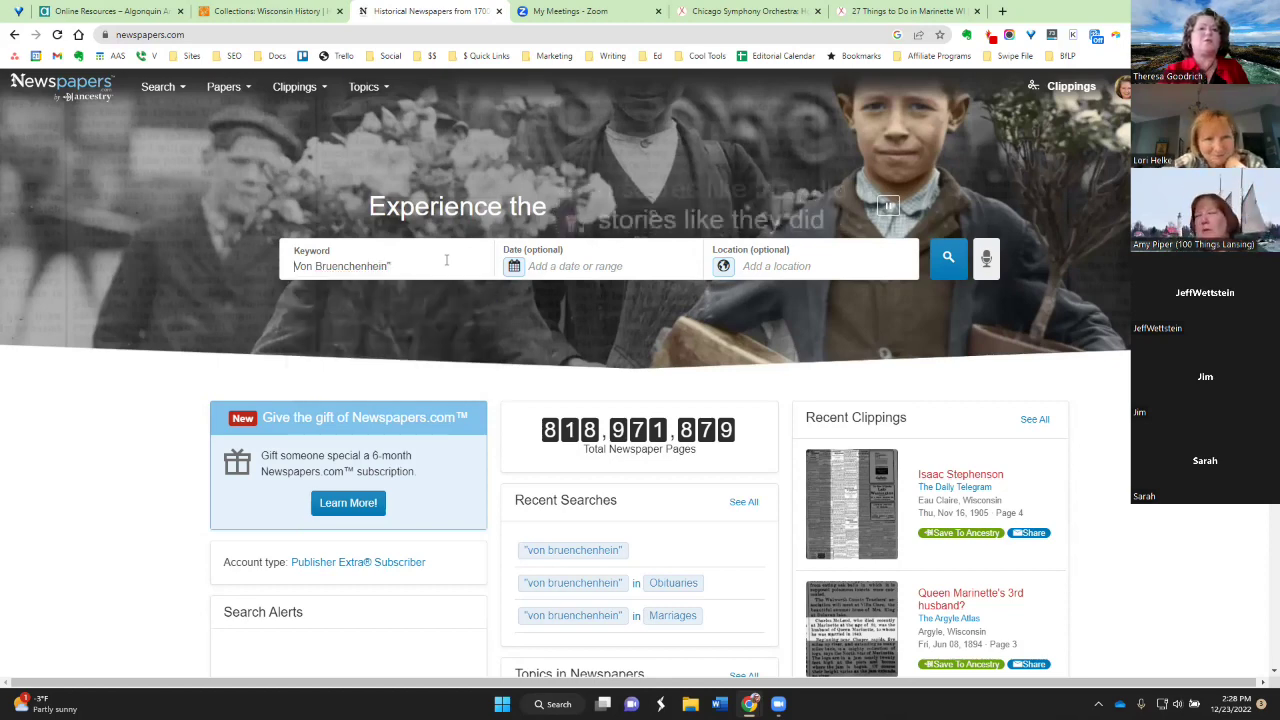
pyautogui.write('"')
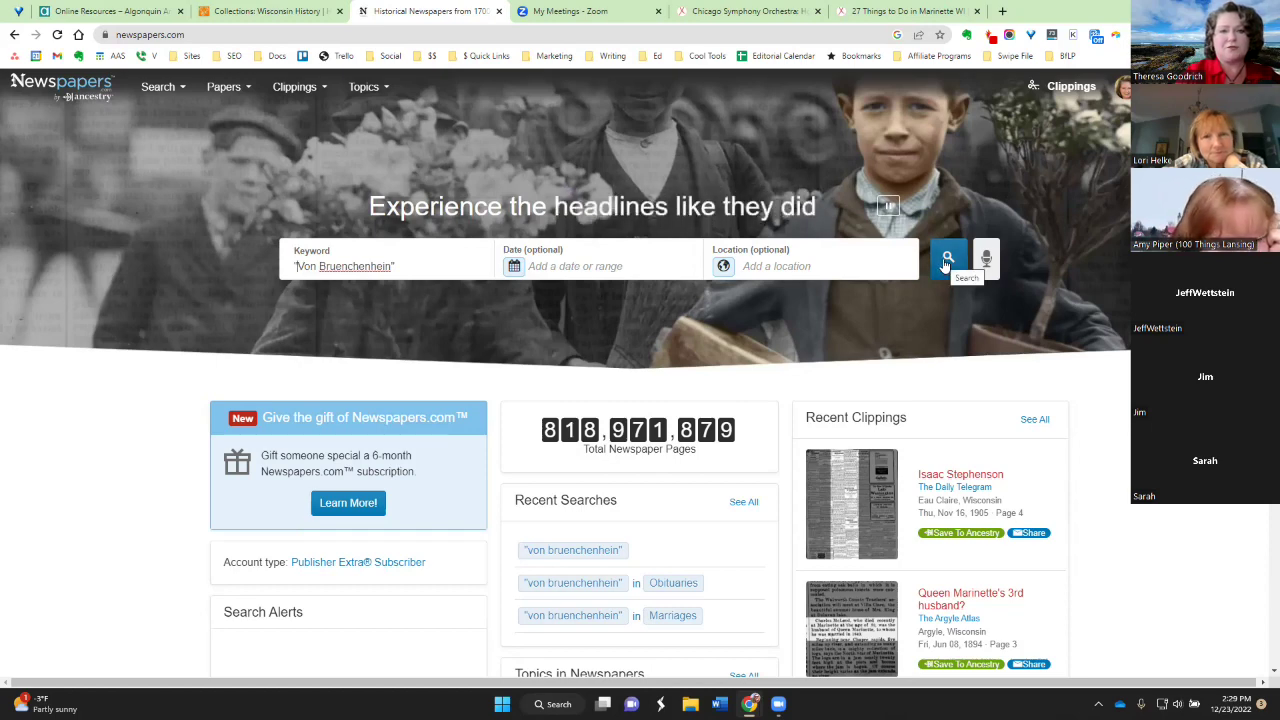
pyautogui.click(946, 263)
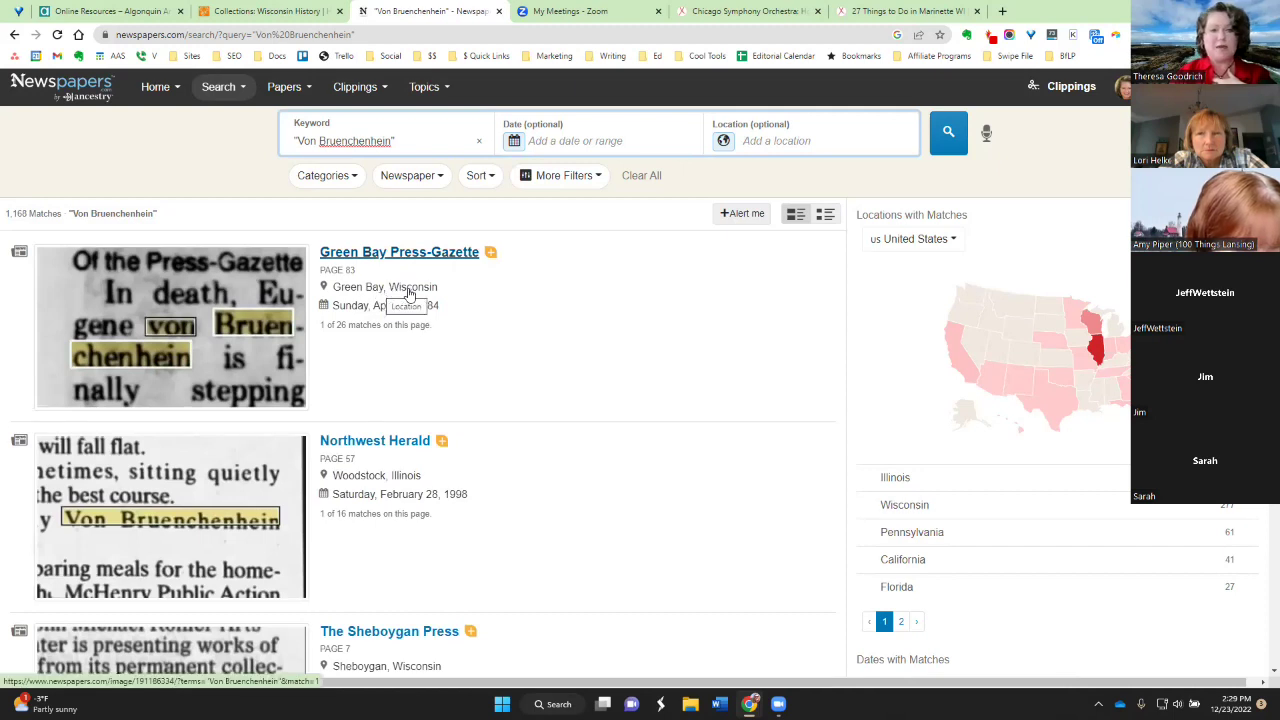
# Open the 1984 Green Bay Press-Gazette result in a new tab and sort results by Paper date (Oldest)
pyautogui.moveTo(265, 297)
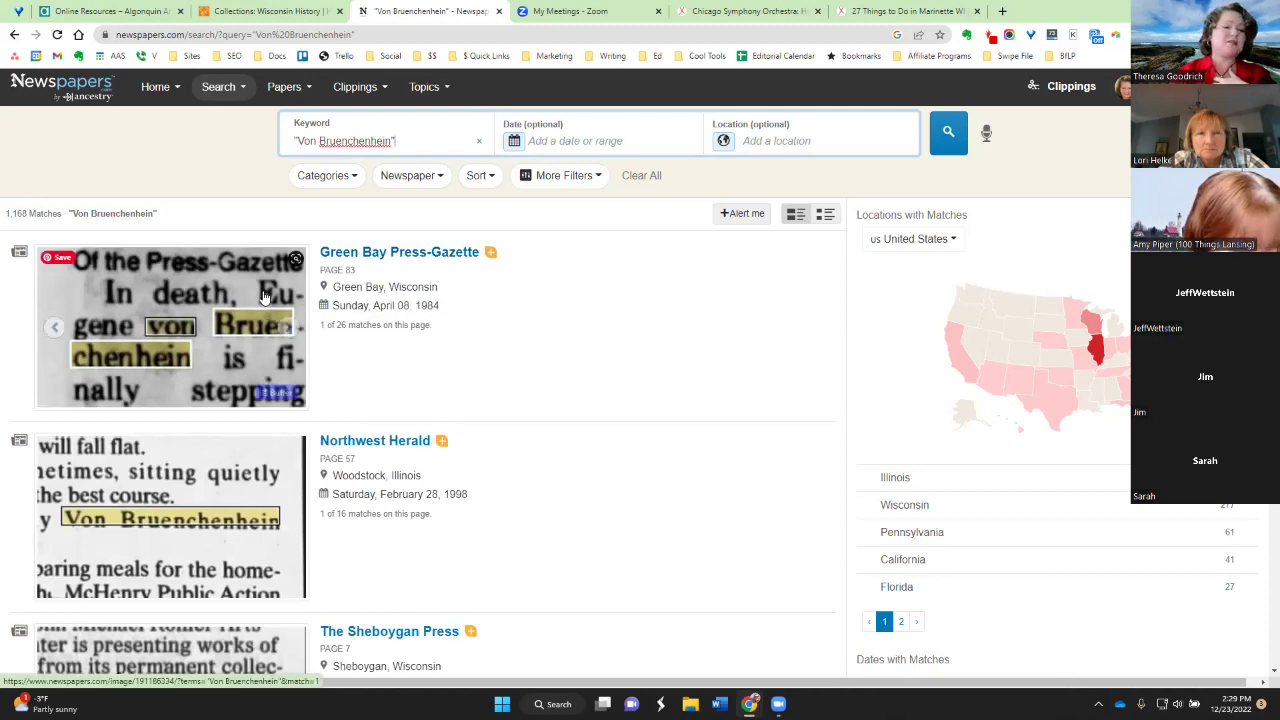
pyautogui.rightClick(418, 260)
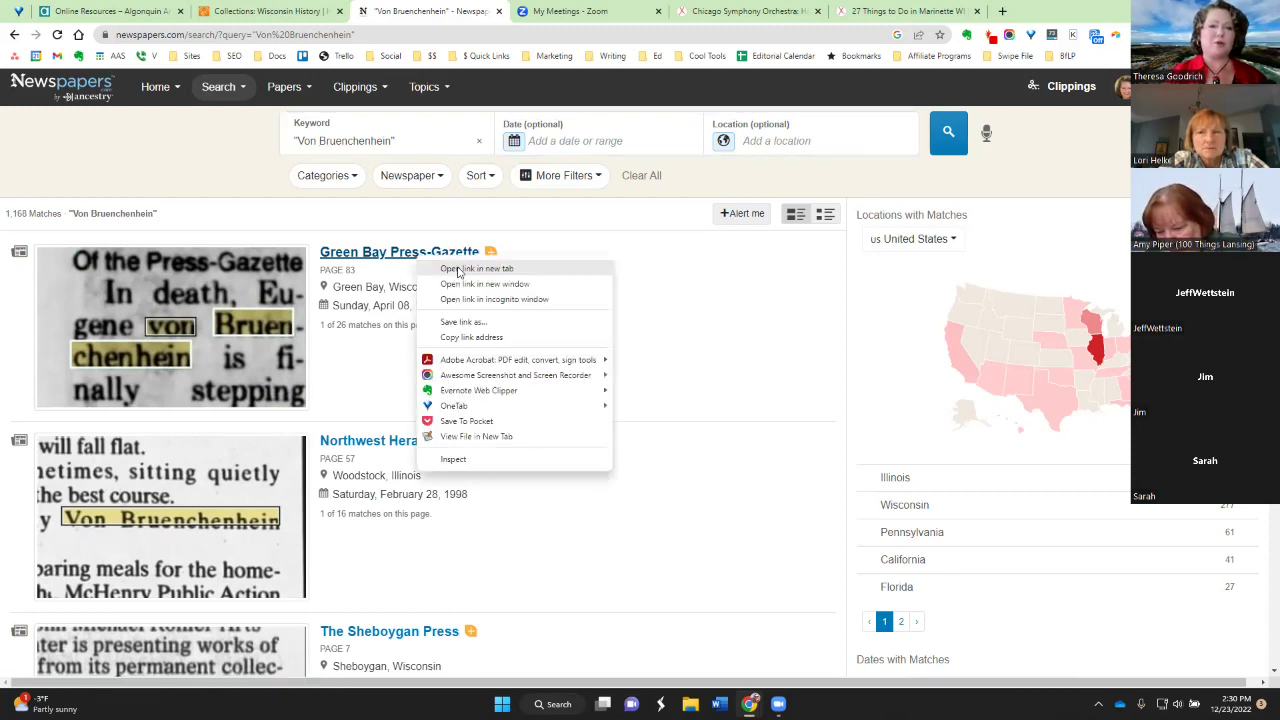
pyautogui.click(470, 269)
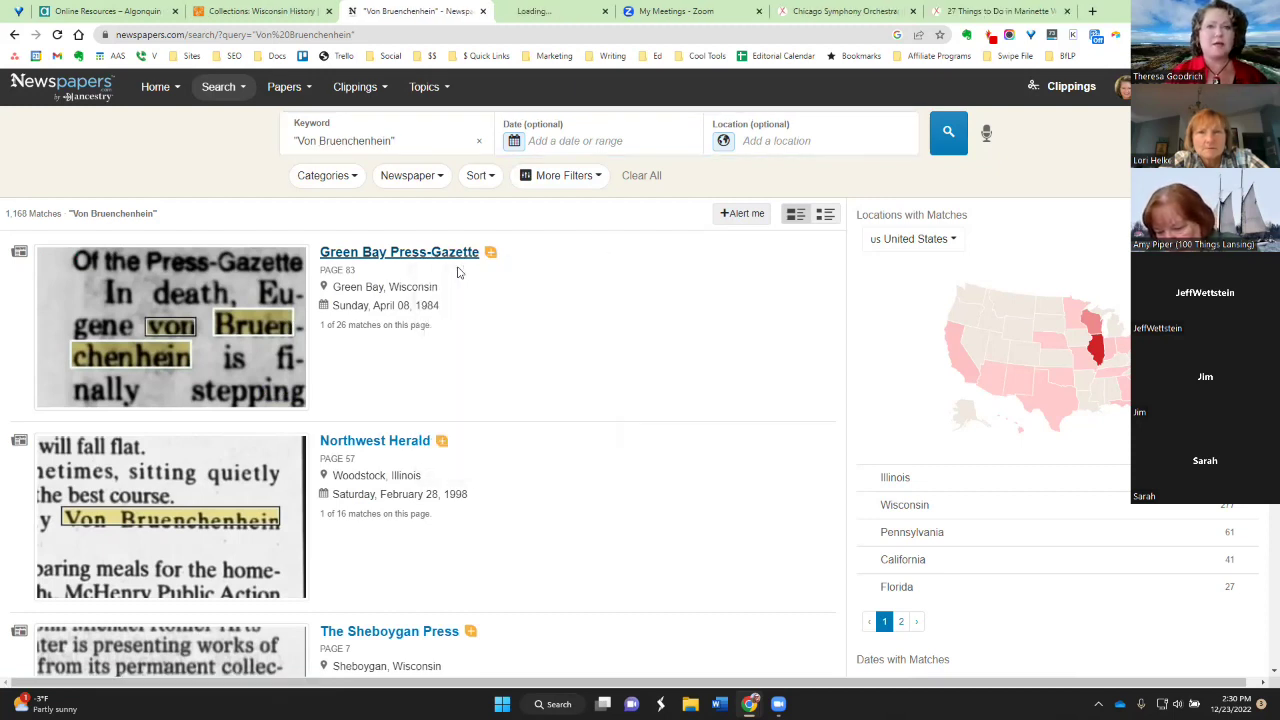
pyautogui.click(479, 176)
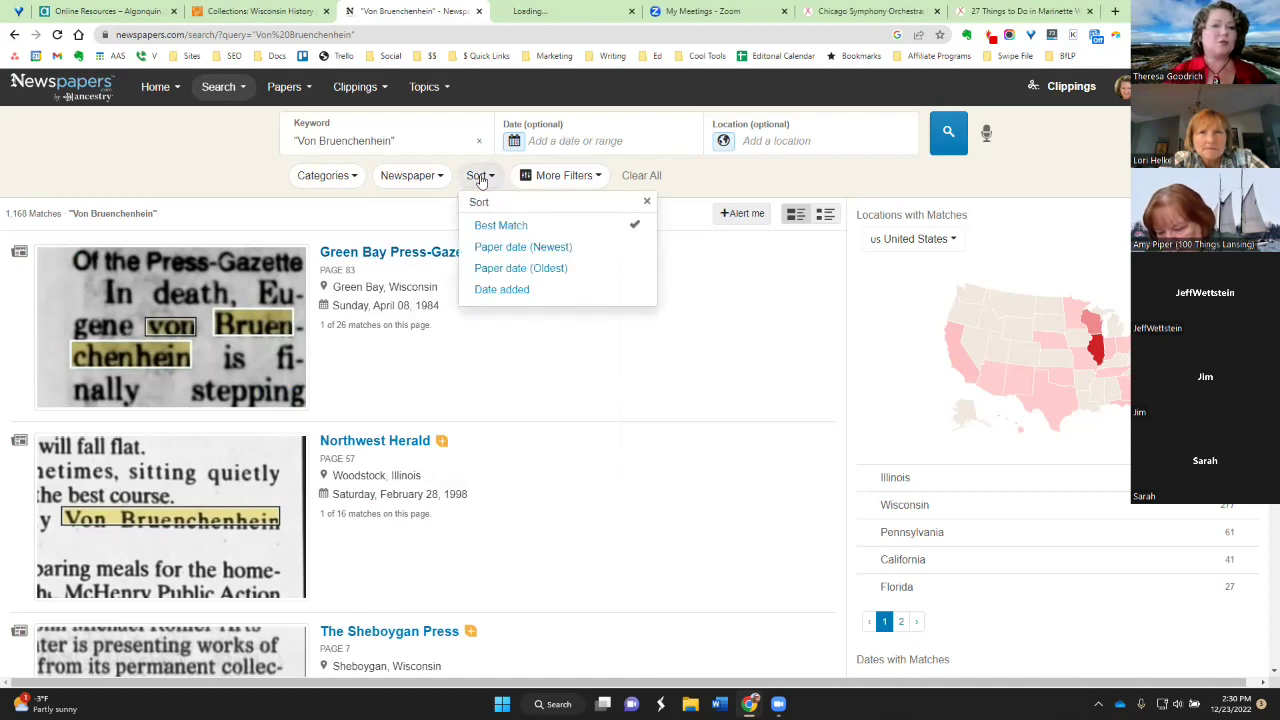
pyautogui.click(520, 279)
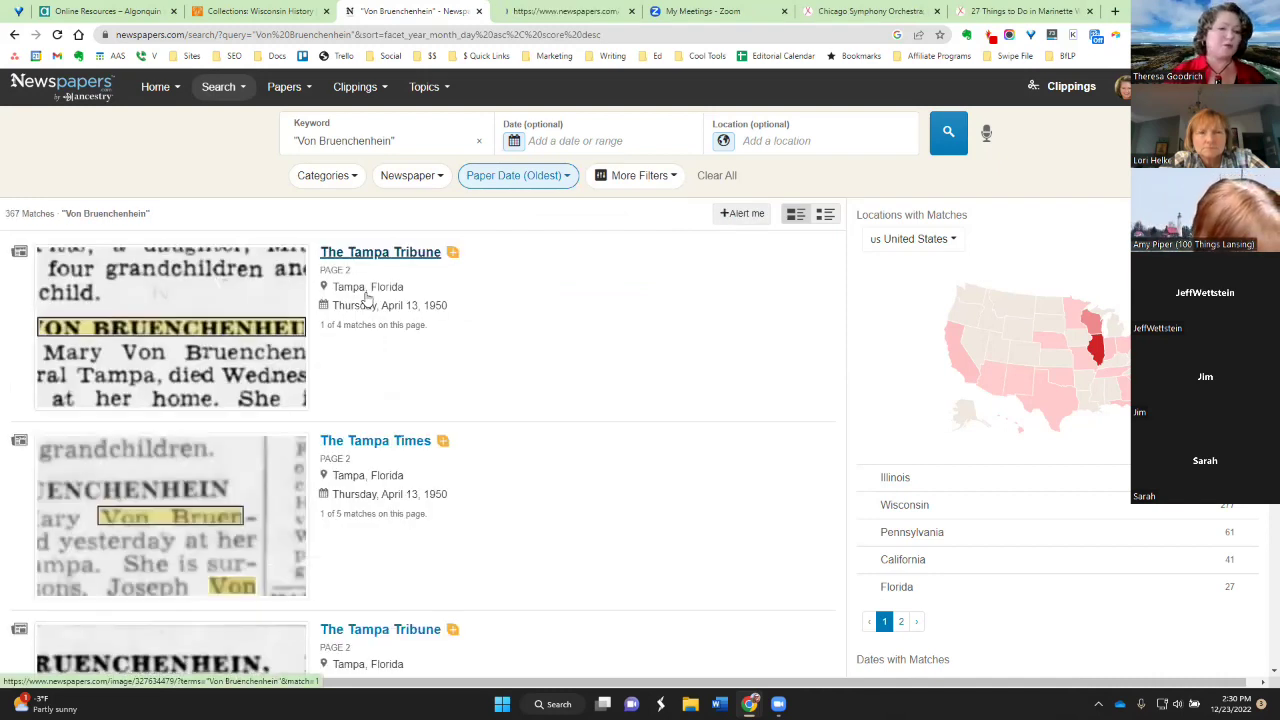
pyautogui.scroll(-1, 428, 525)
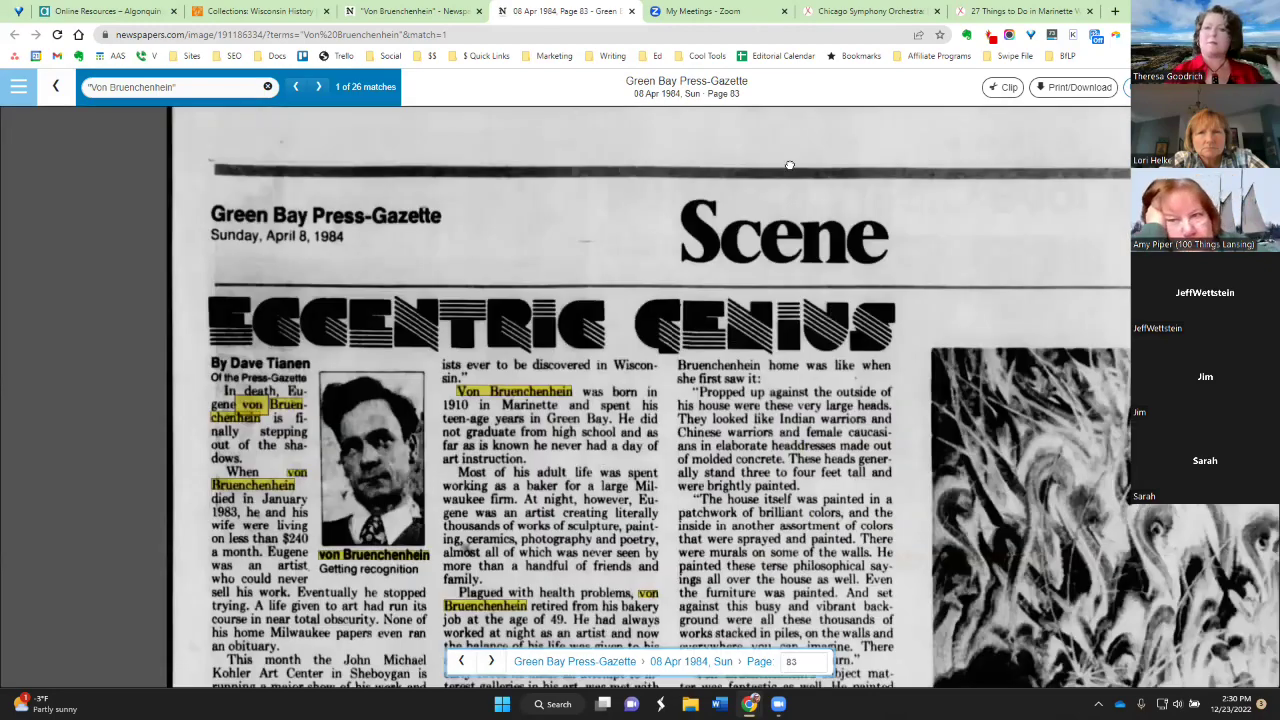
pyautogui.scroll(-3, 822, 330)
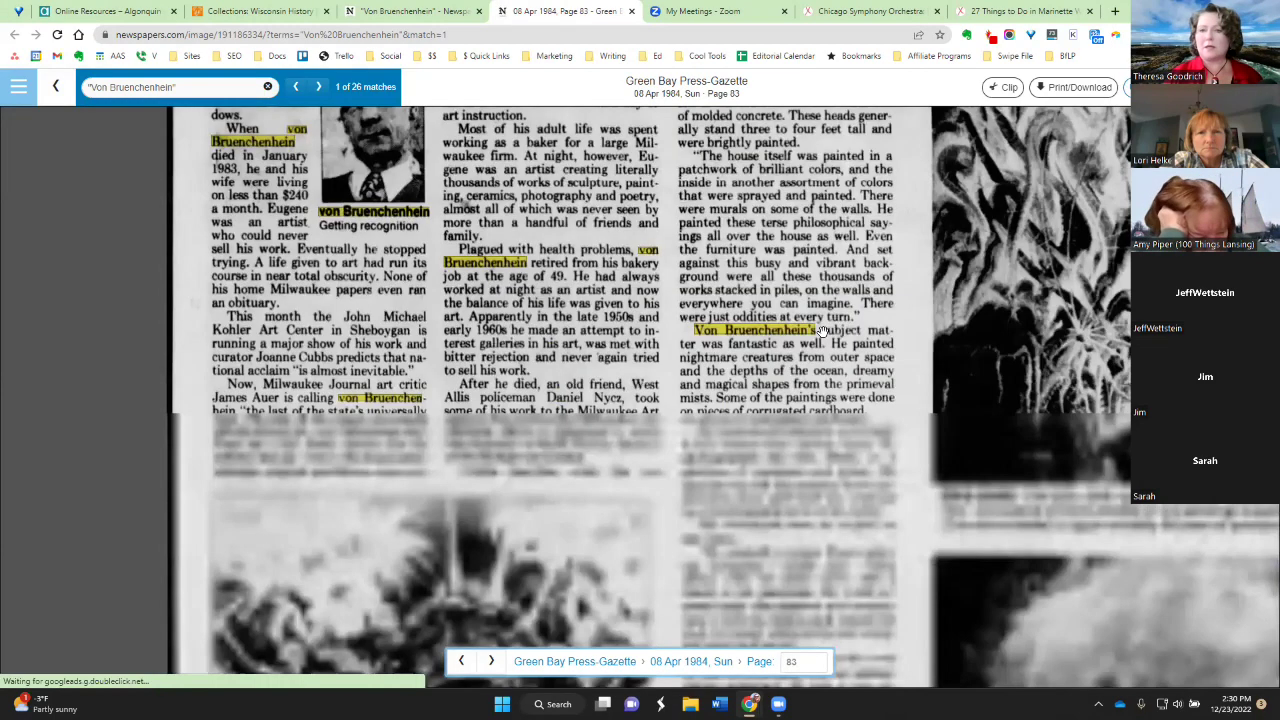
pyautogui.scroll(-2, 822, 330)
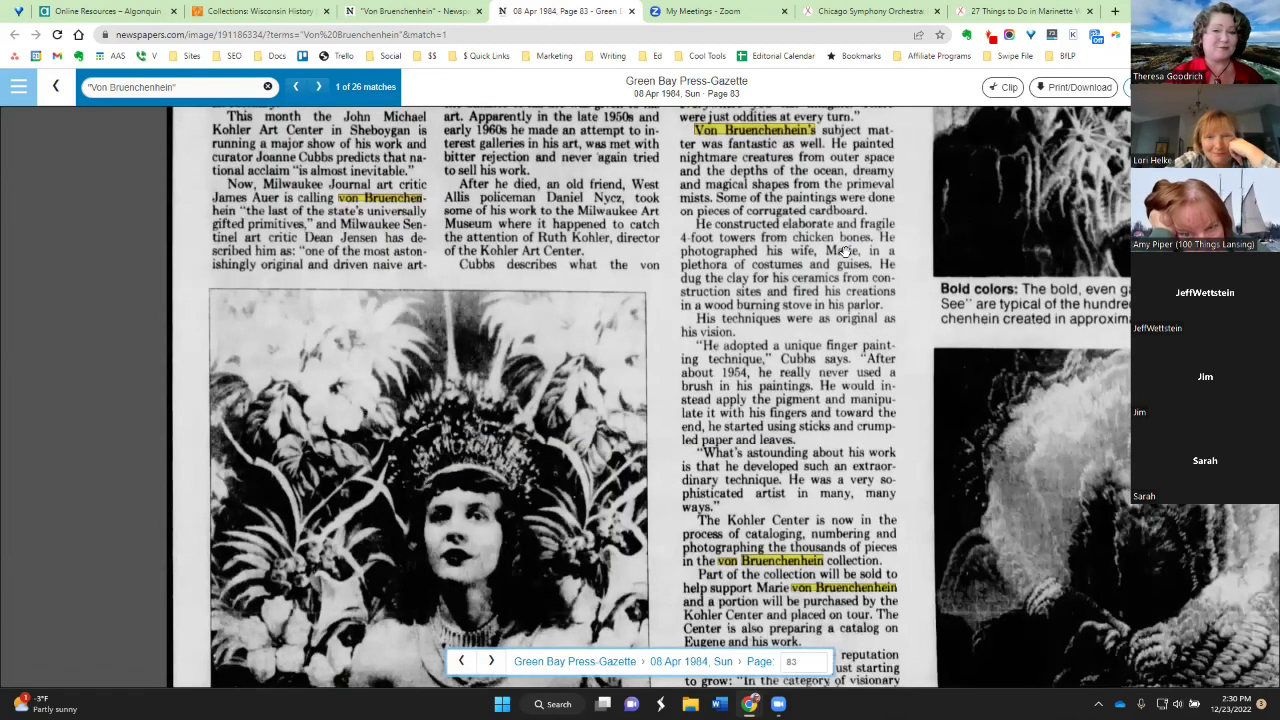
pyautogui.scroll(-2, 528, 387)
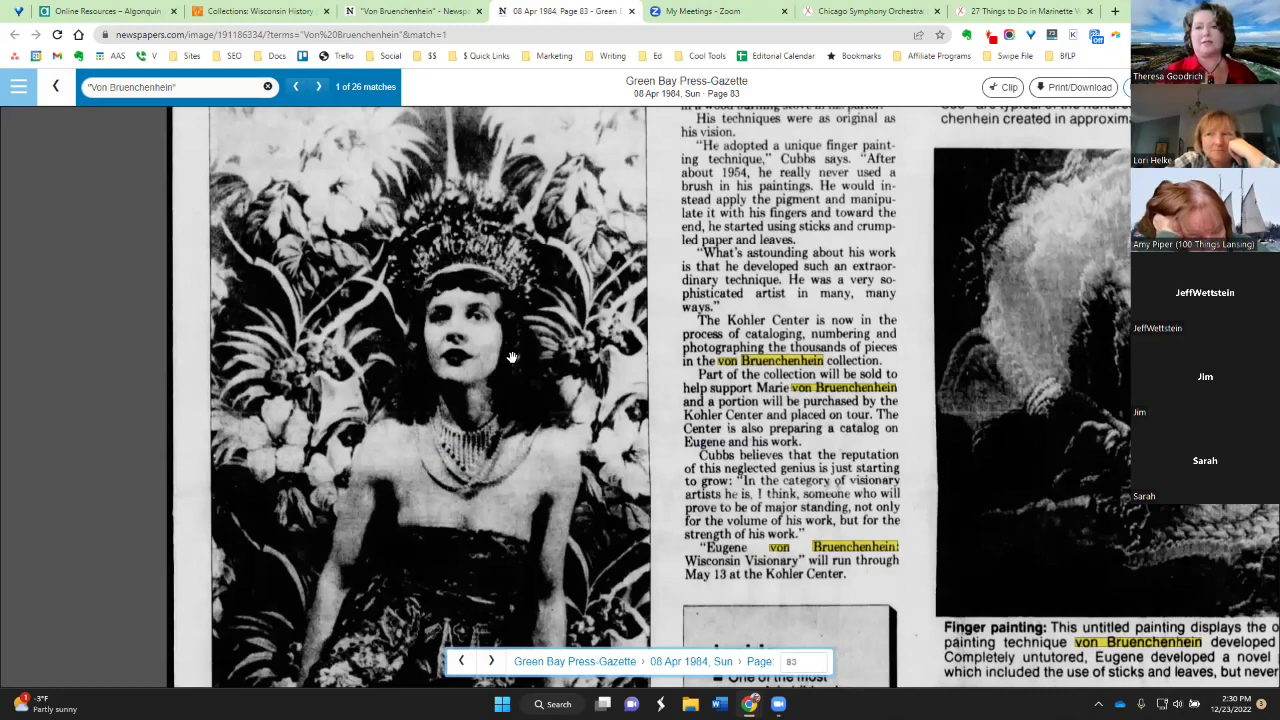
pyautogui.scroll(-1, 511, 357)
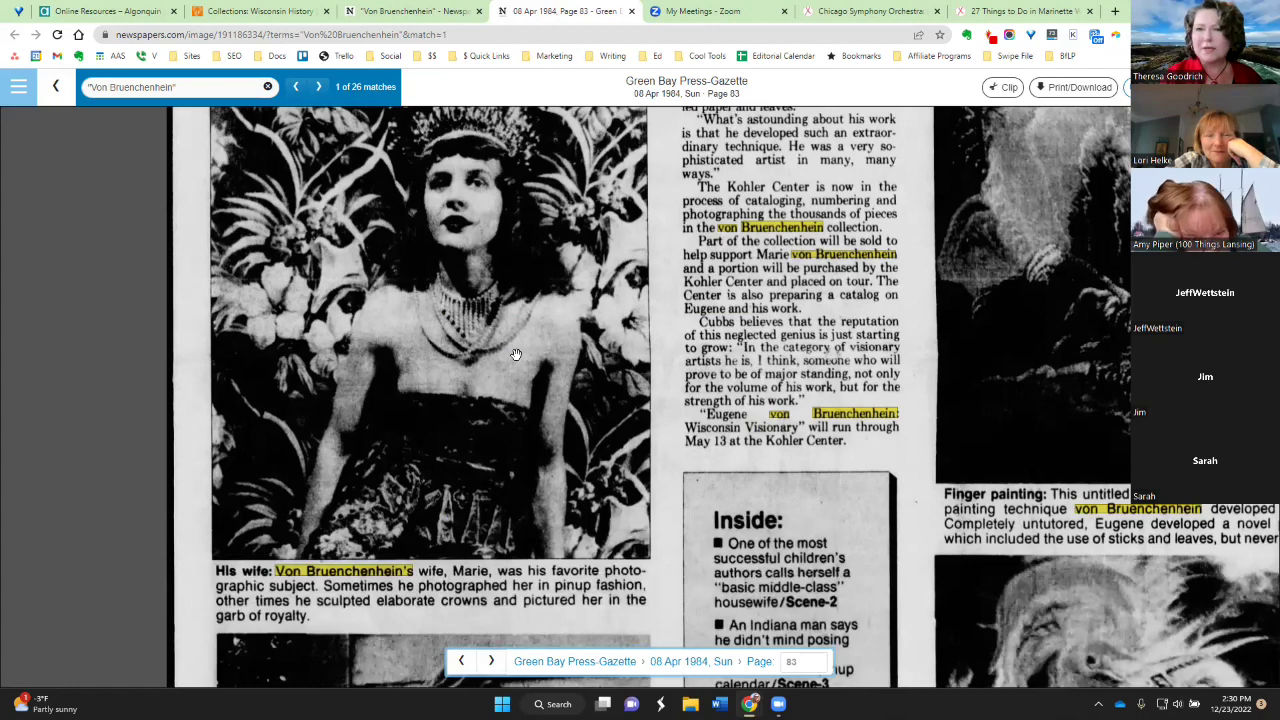
pyautogui.scroll(2, 525, 348)
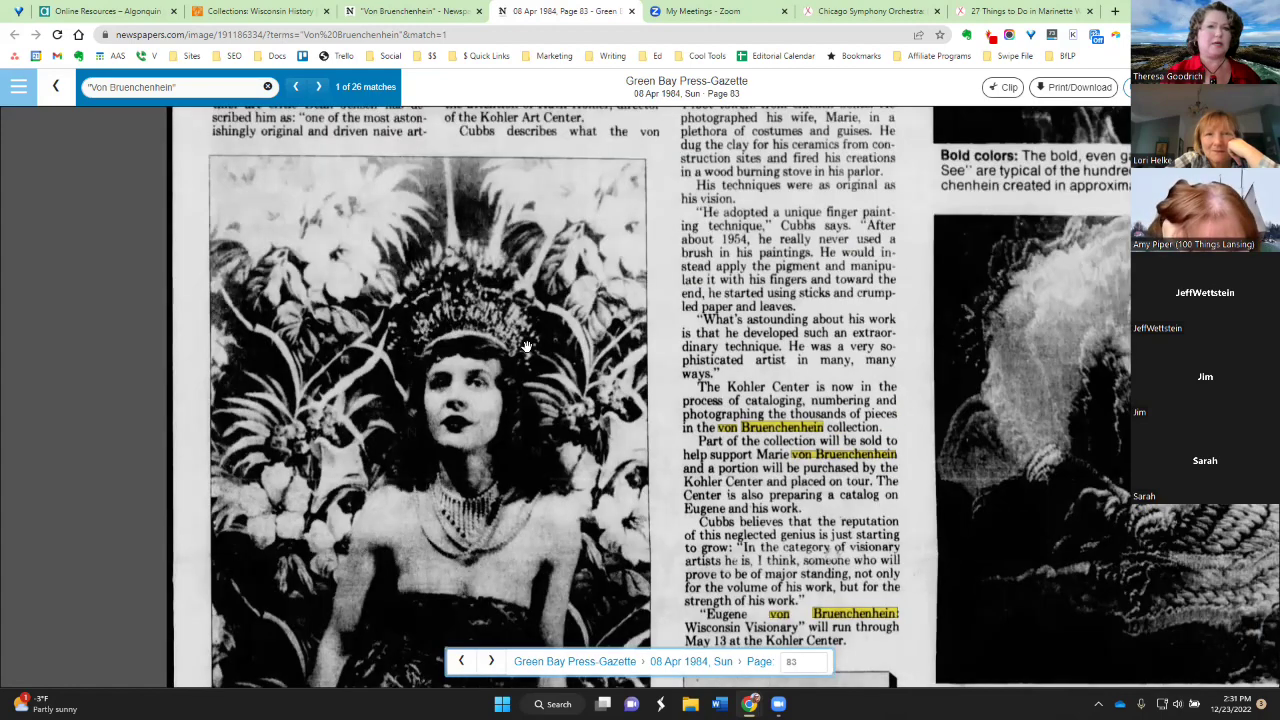
pyautogui.scroll(4, 527, 347)
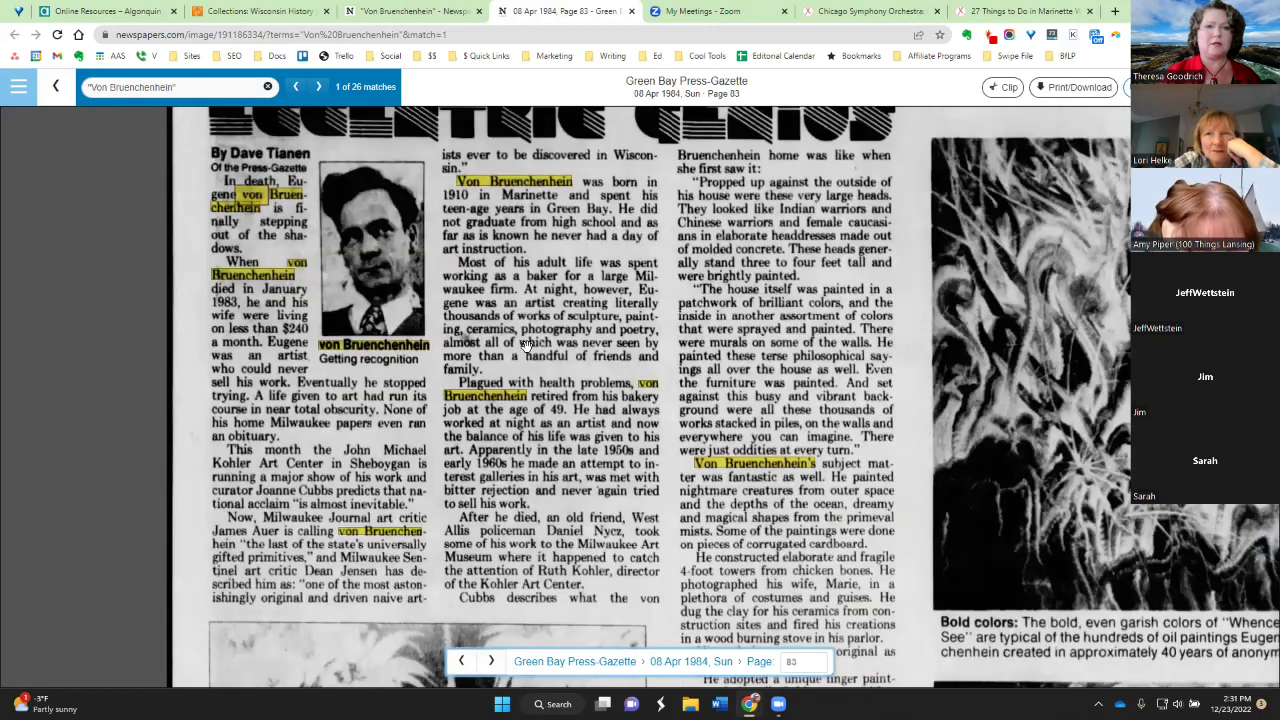
pyautogui.scroll(2, 525, 345)
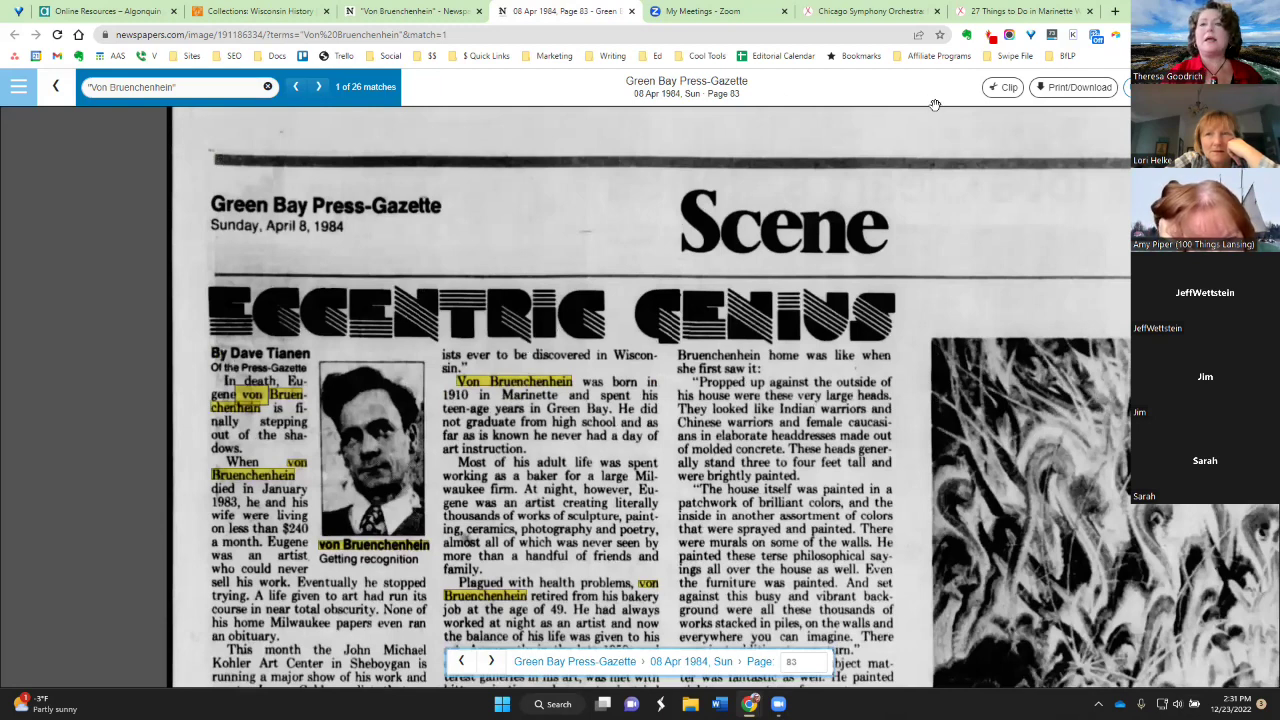
# Start clipping the Eccentric Genius article, stretching the box to the left edge and down the text
pyautogui.click(1006, 90)
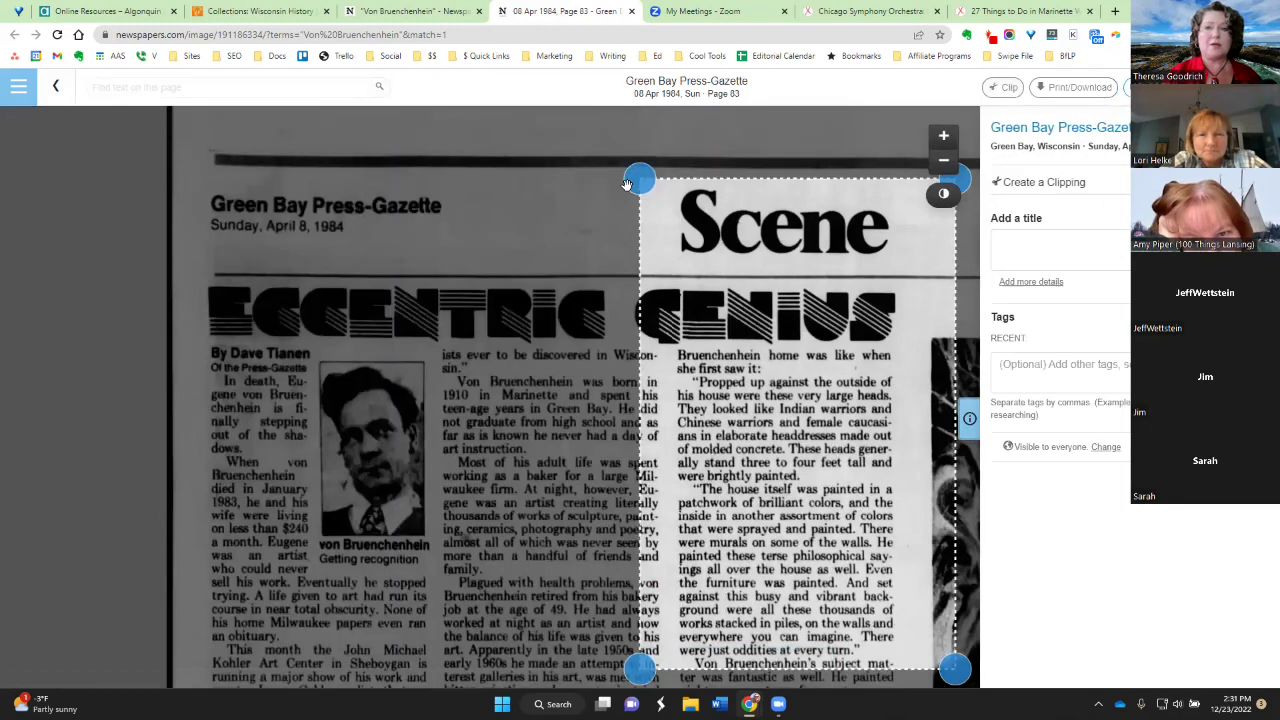
pyautogui.moveTo(632, 183); pyautogui.dragTo(167, 185)
pyautogui.scroll(-3, 615, 305)
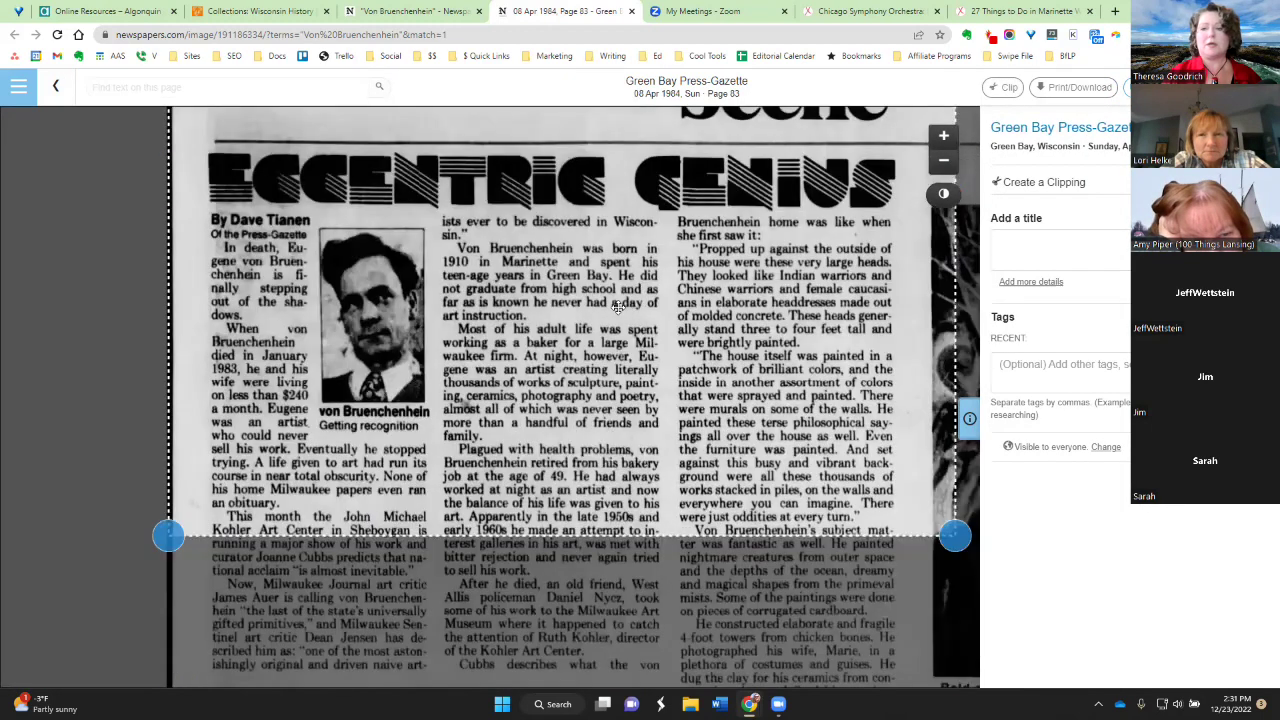
pyautogui.moveTo(167, 336); pyautogui.dragTo(166, 643)
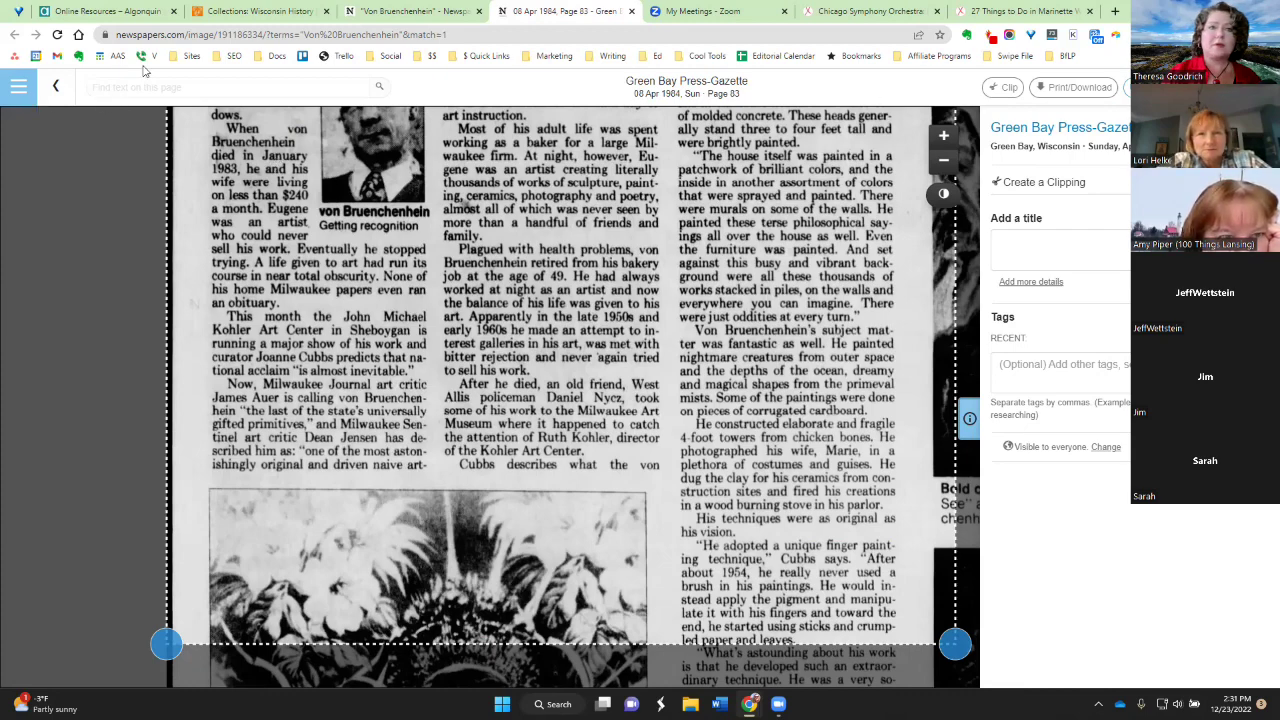
pyautogui.hotkey('ctrl', 'shift', 'Tab')
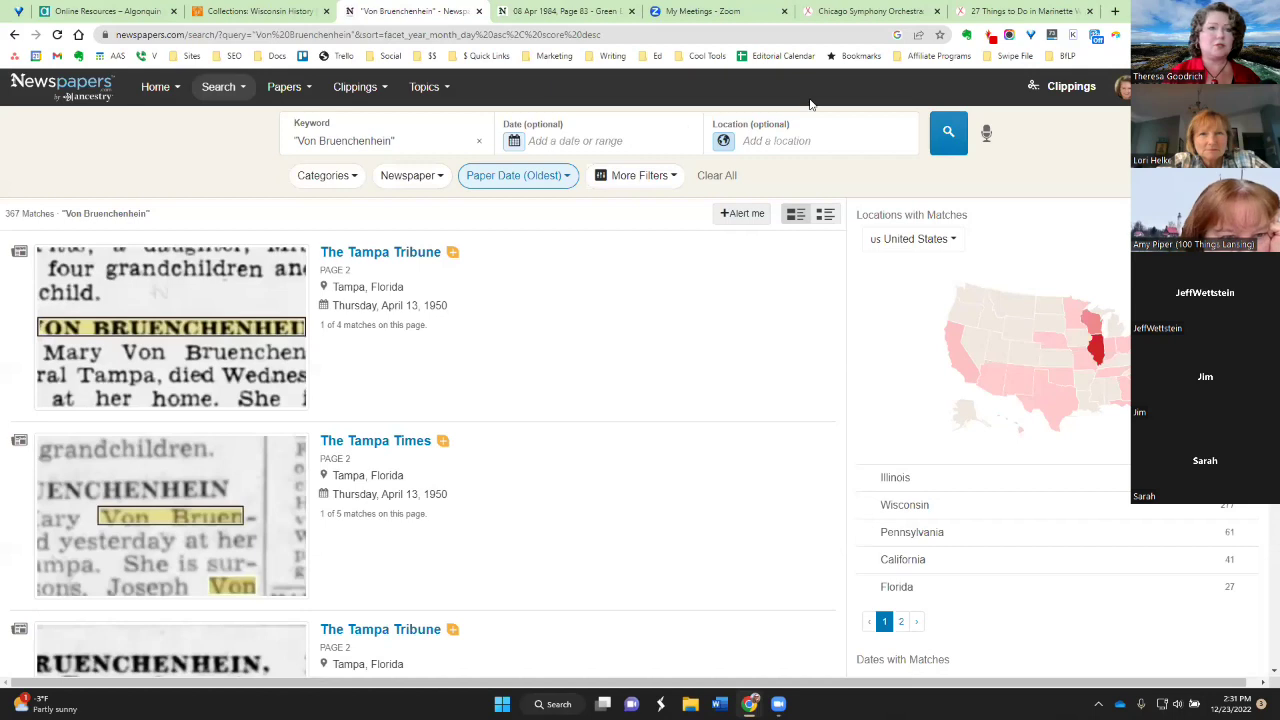
# Browse the My Clippings grid down to the John Carter clips, then begin a search for 'cart'
pyautogui.click(1068, 103)
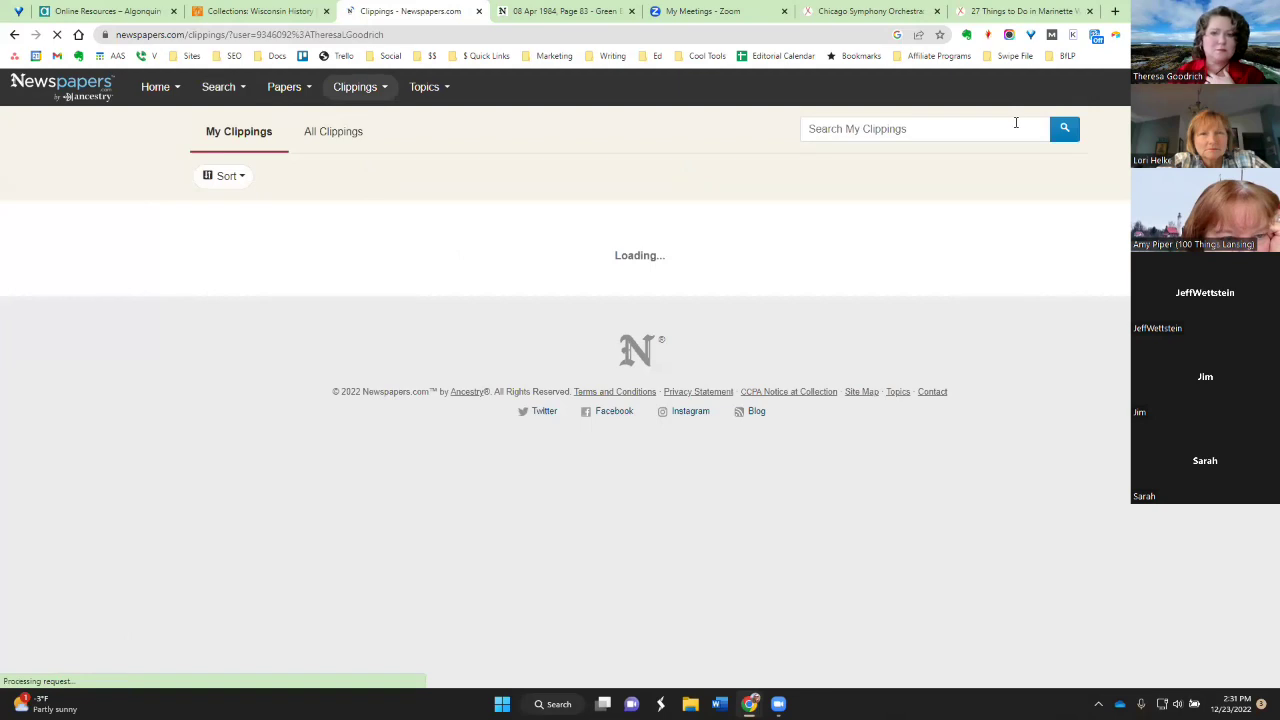
pyautogui.moveTo(773, 700)
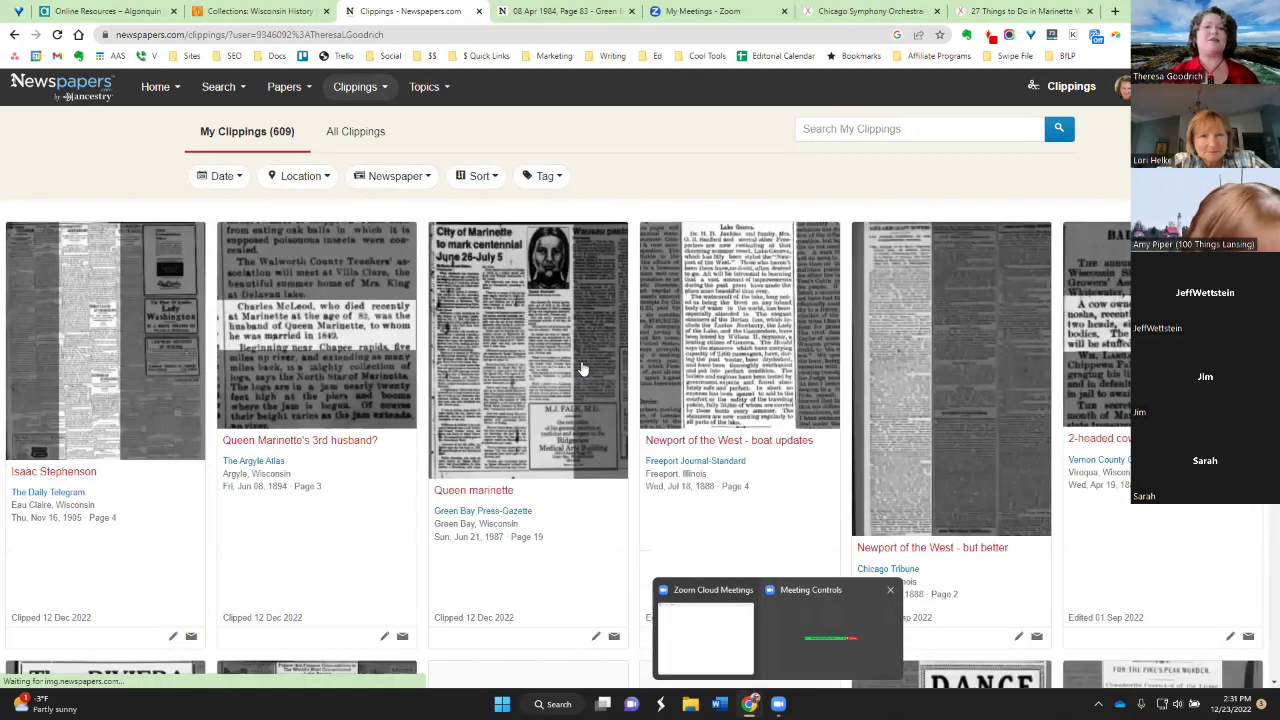
pyautogui.scroll(-2, 581, 365)
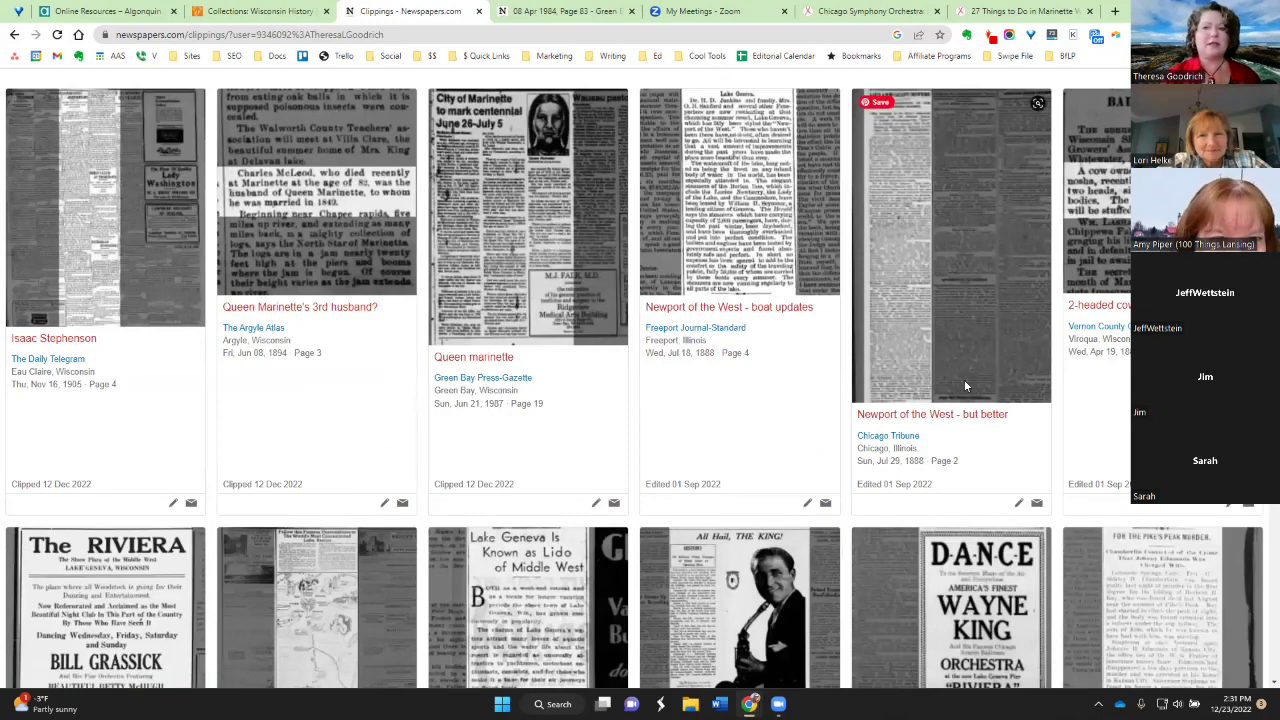
pyautogui.scroll(-1, 965, 385)
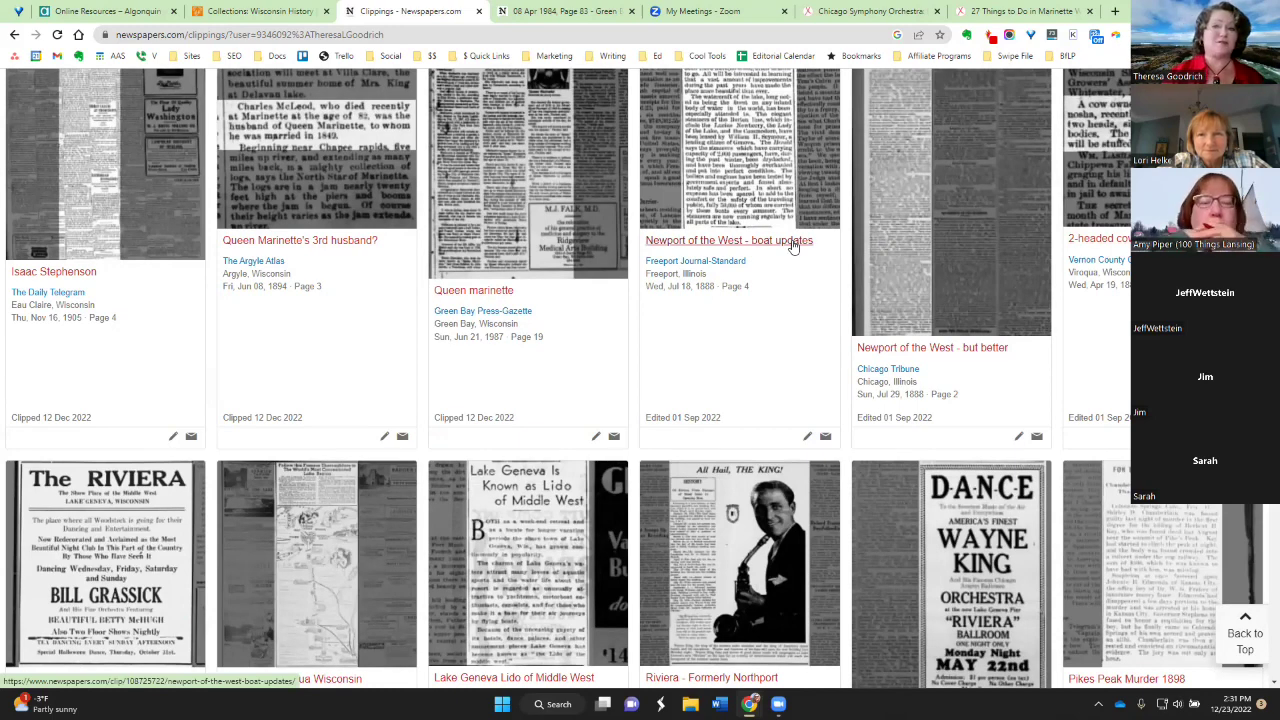
pyautogui.scroll(-1, 793, 246)
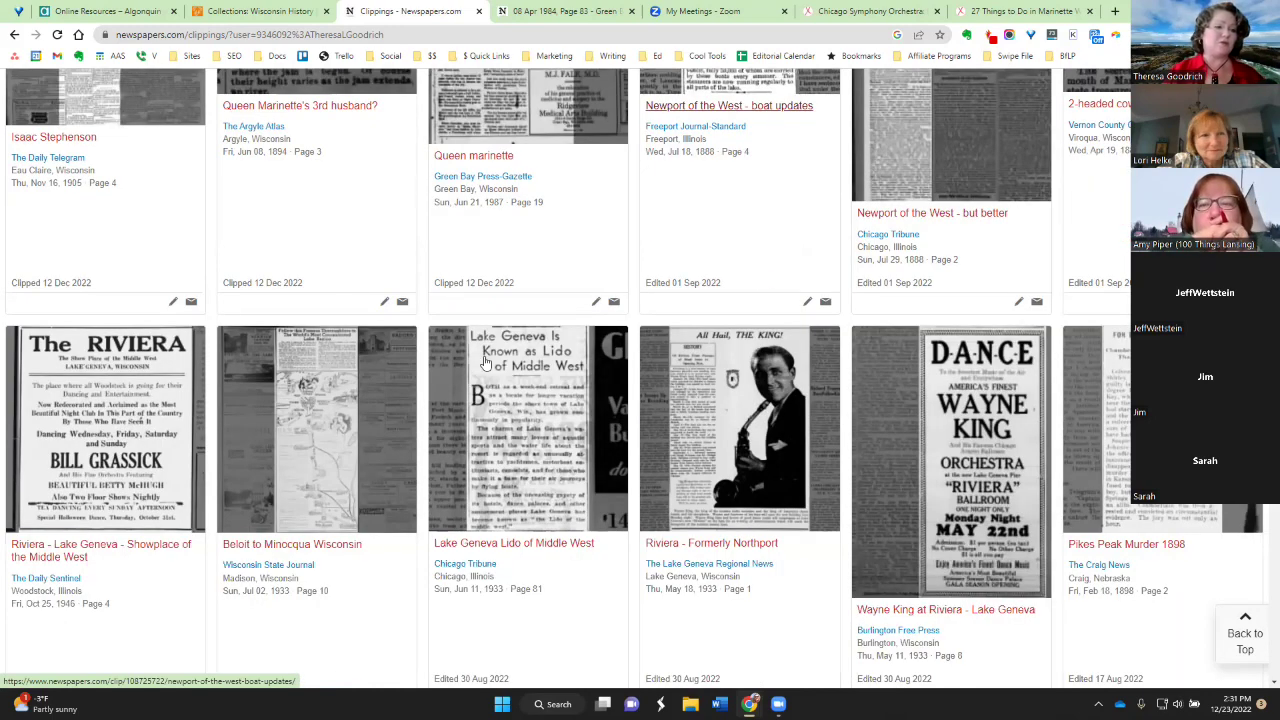
pyautogui.scroll(-2, 486, 364)
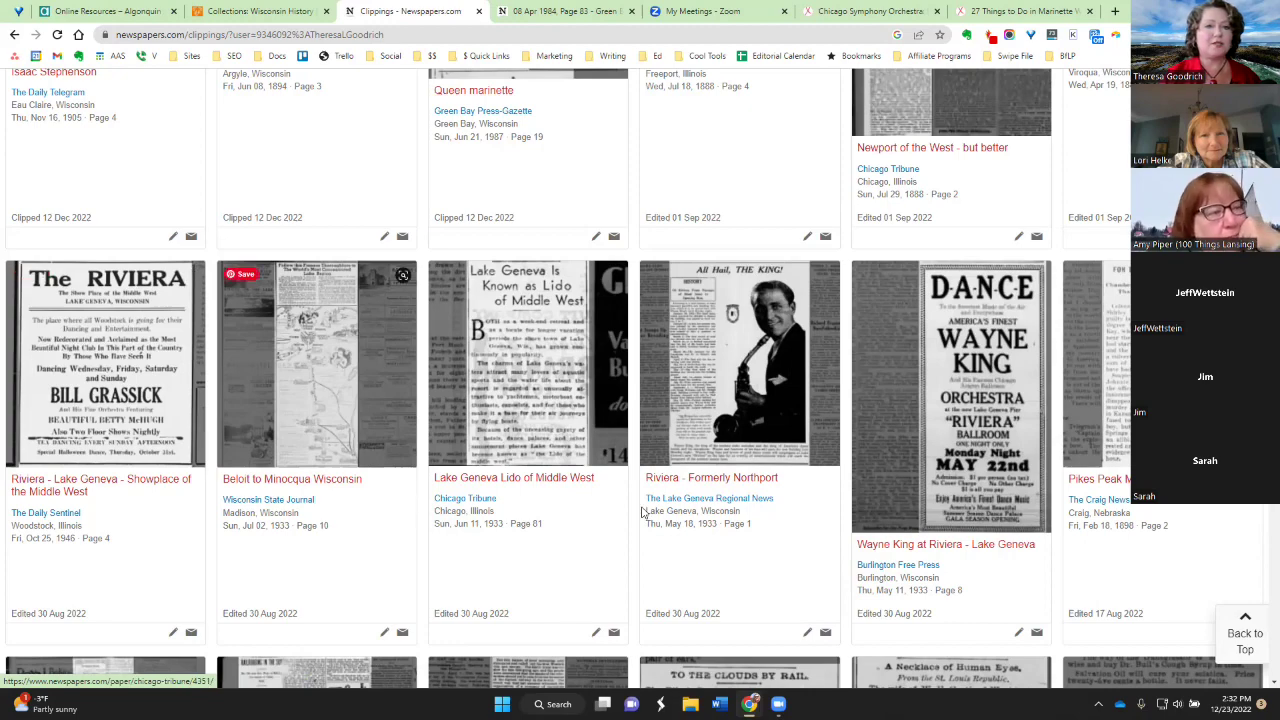
pyautogui.scroll(3, 570, 287)
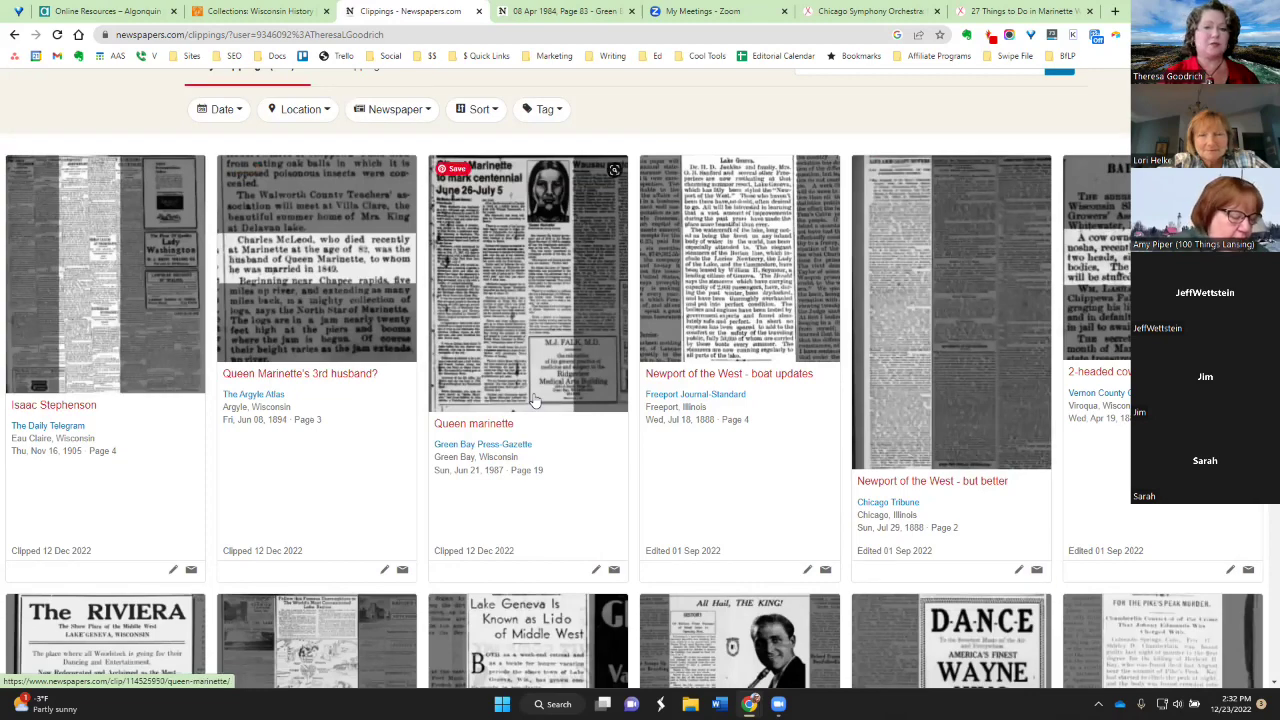
pyautogui.scroll(-10, 535, 400)
pyautogui.scroll(-4, 535, 400)
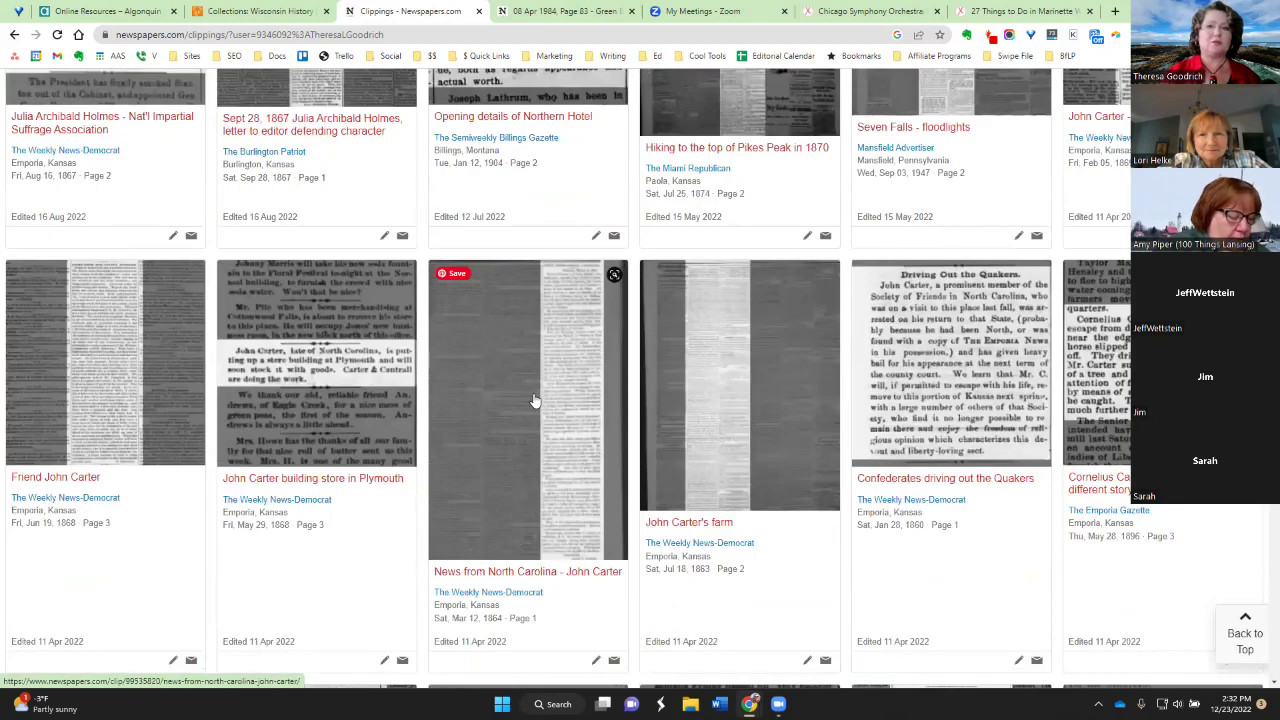
pyautogui.scroll(2, 735, 289)
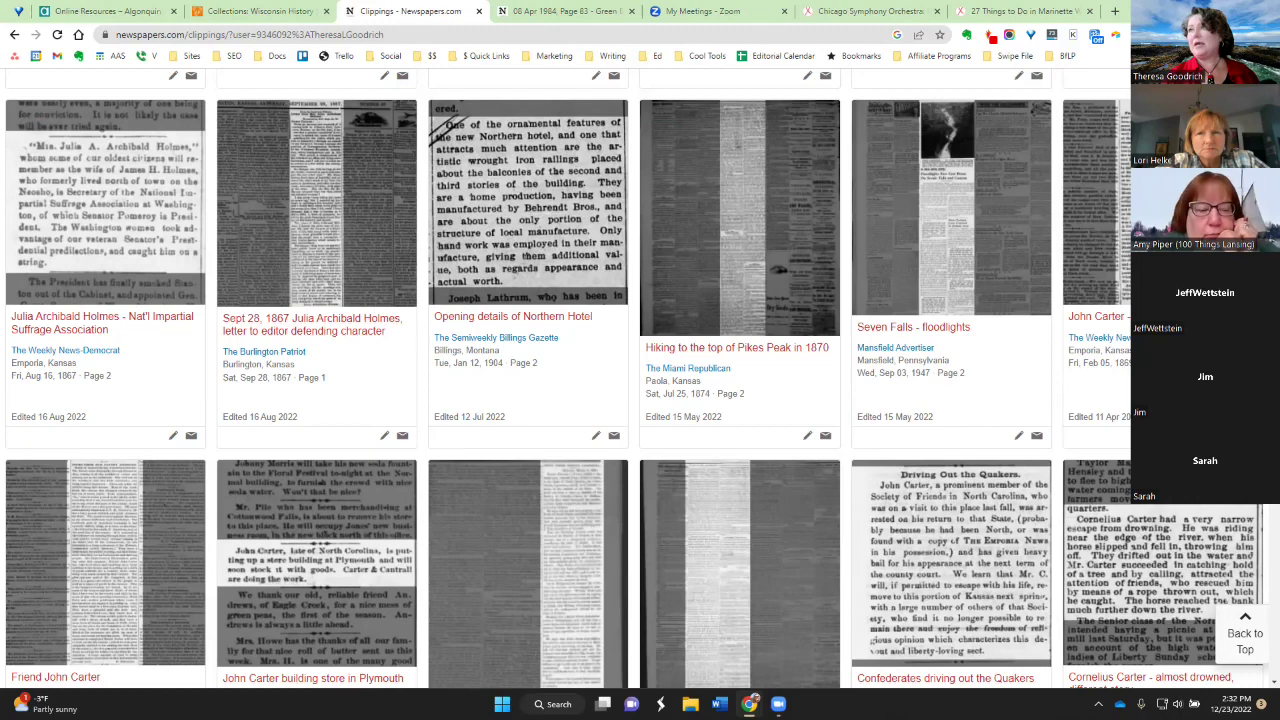
pyautogui.scroll(-1, 634, 378)
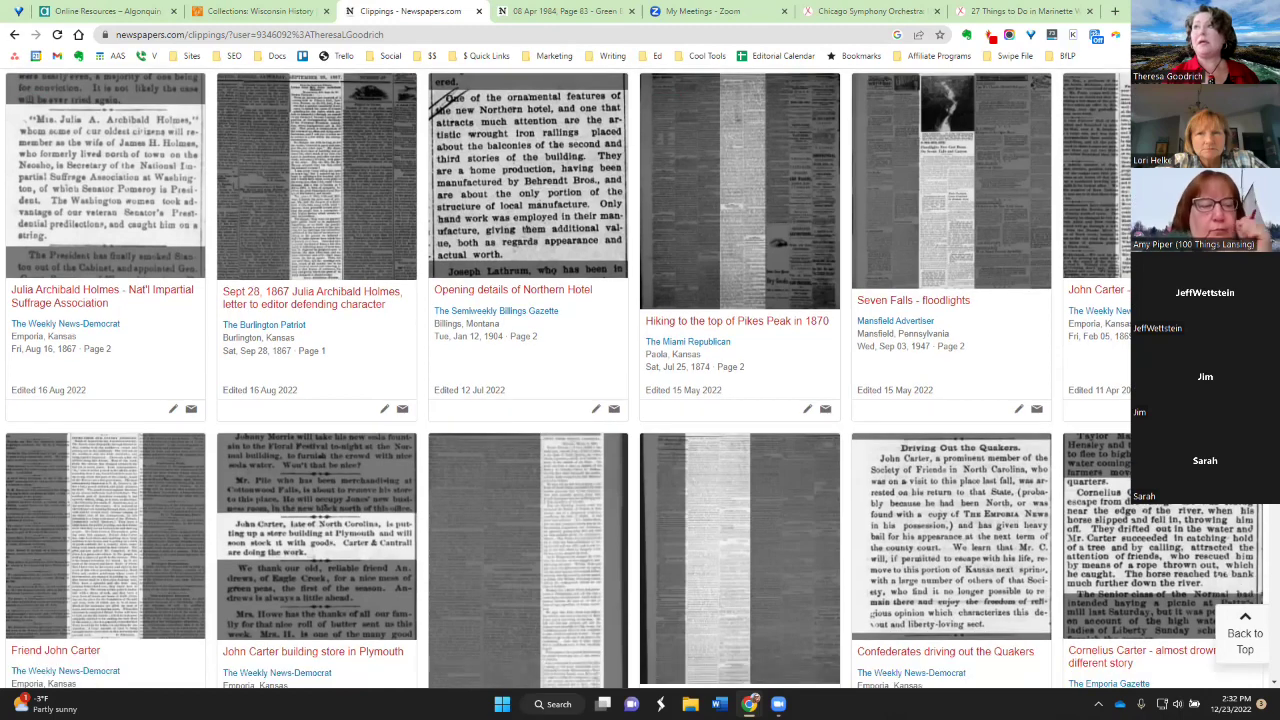
pyautogui.click(195, 35)
pyautogui.write('car')
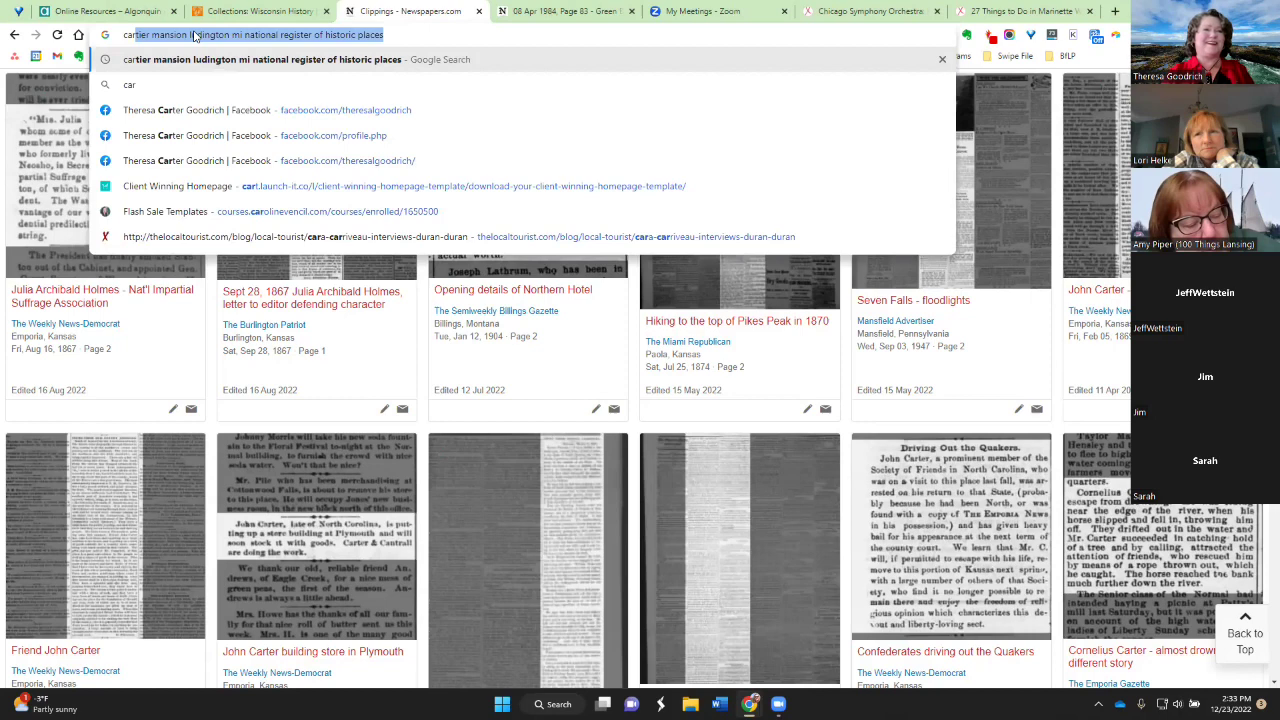
pyautogui.write('t')
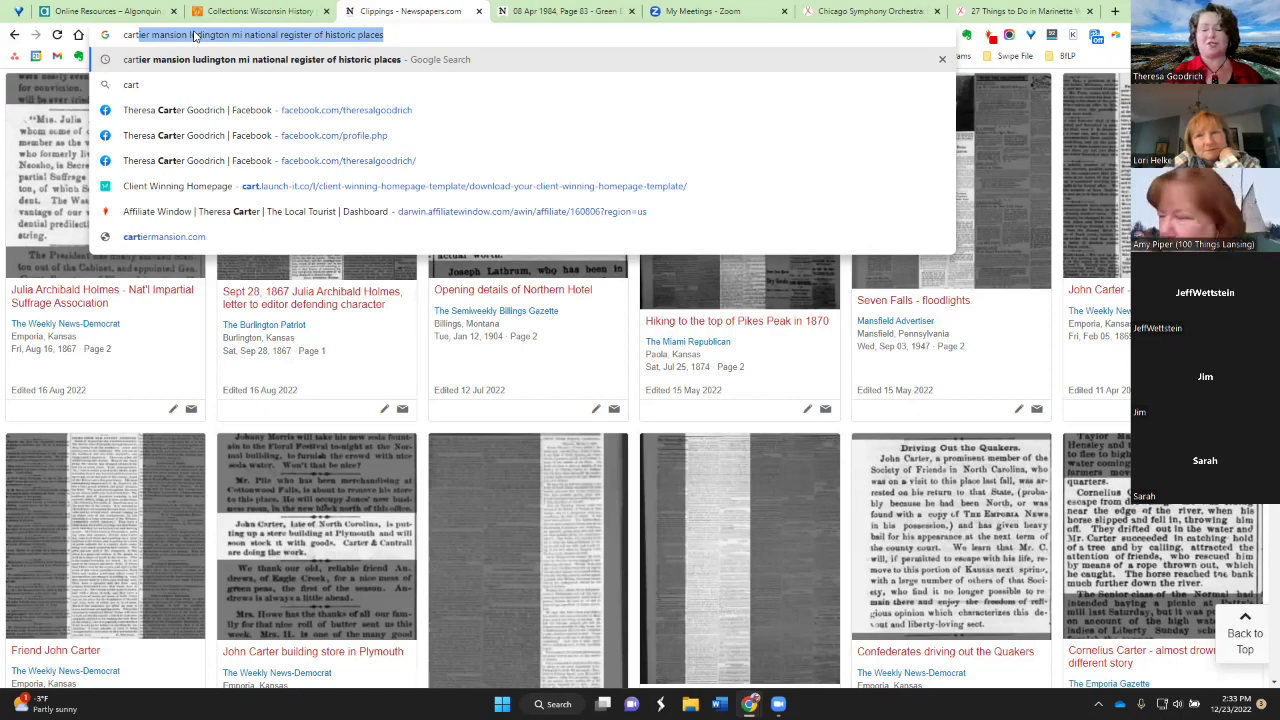
# Run the Cartier Mansion Ludington National Register search and scroll through the results
pyautogui.press('Return')
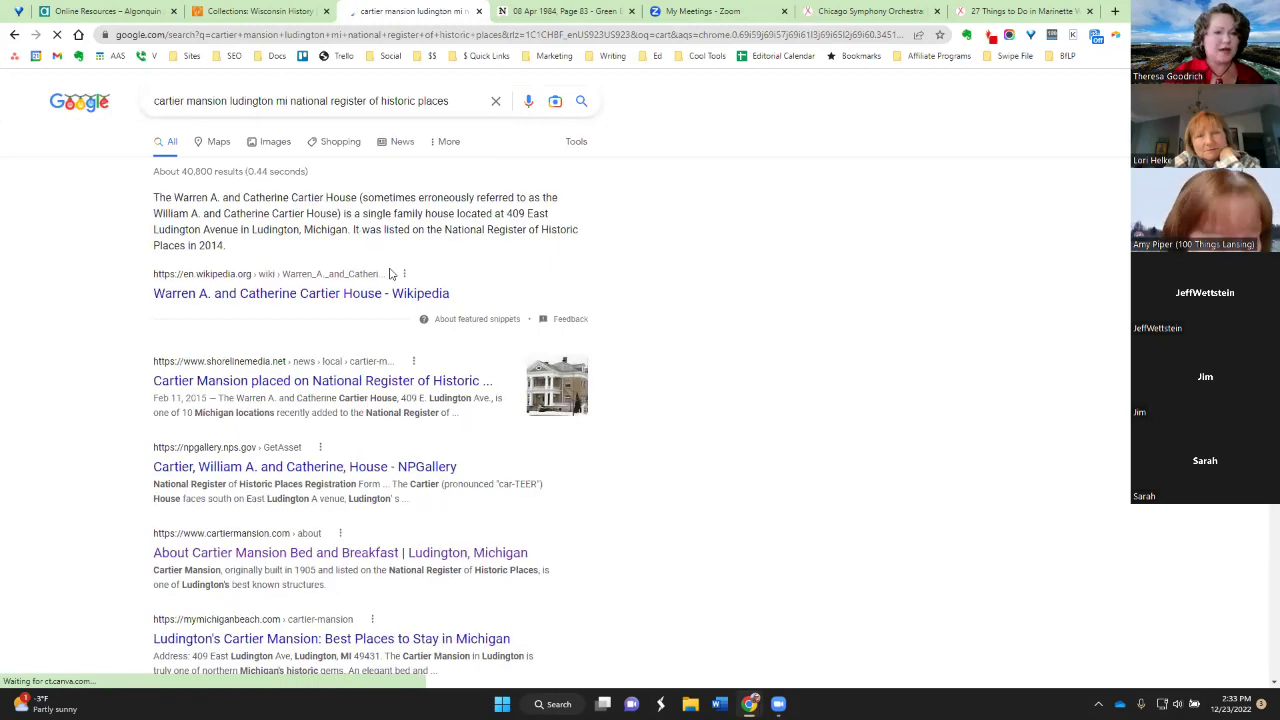
pyautogui.scroll(-3, 390, 274)
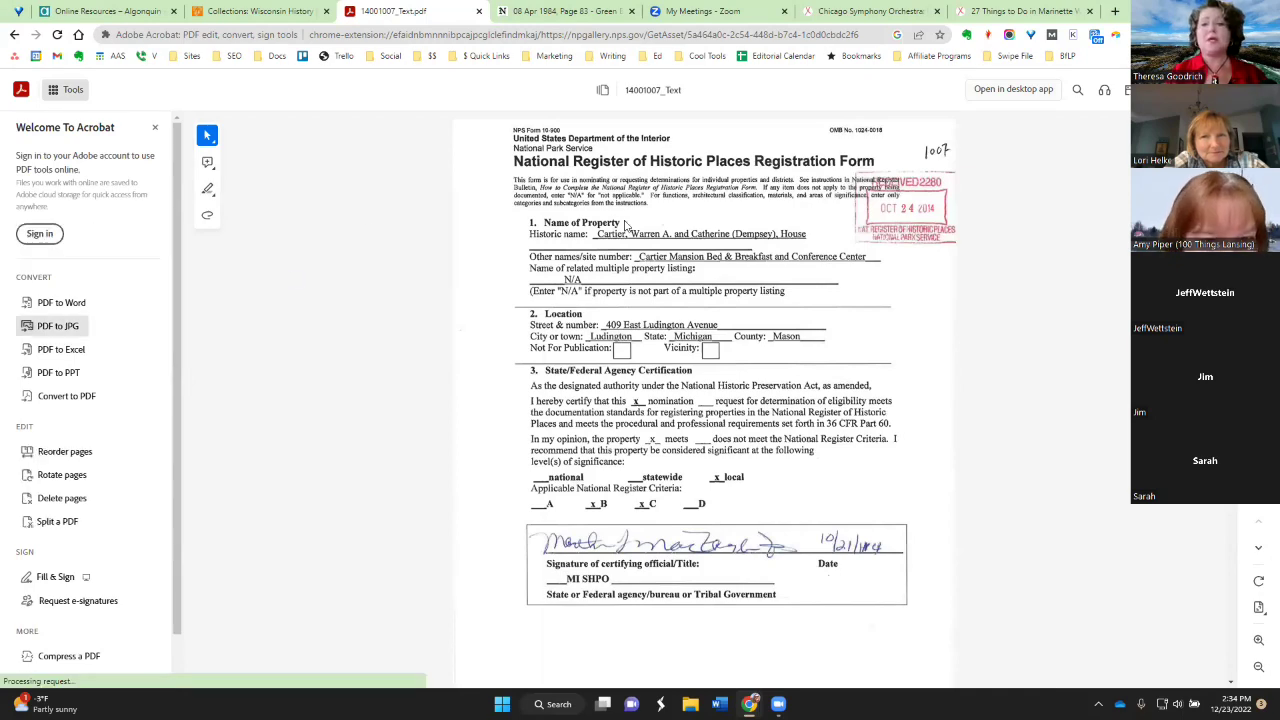
# Read the Cartier House registration form through page 7, then return to HathiTrust's Wisconsin History collection
pyautogui.scroll(-10, 938, 364)
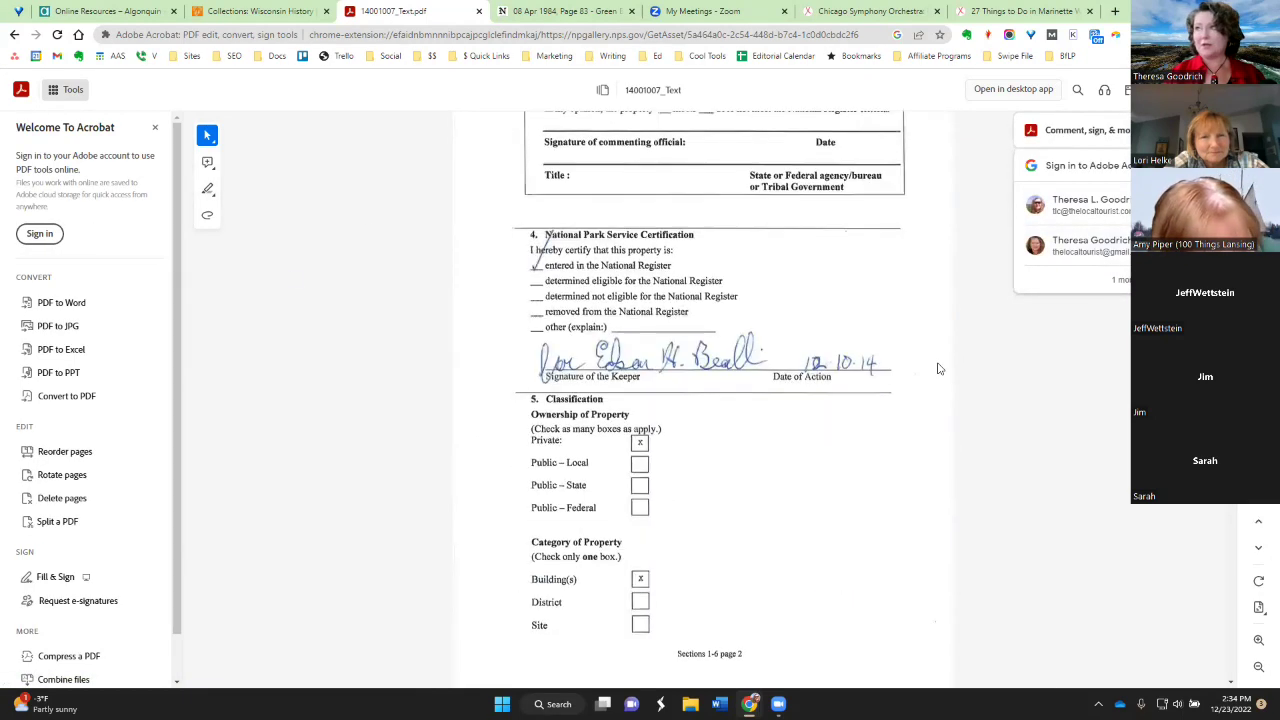
pyautogui.scroll(-15, 938, 369)
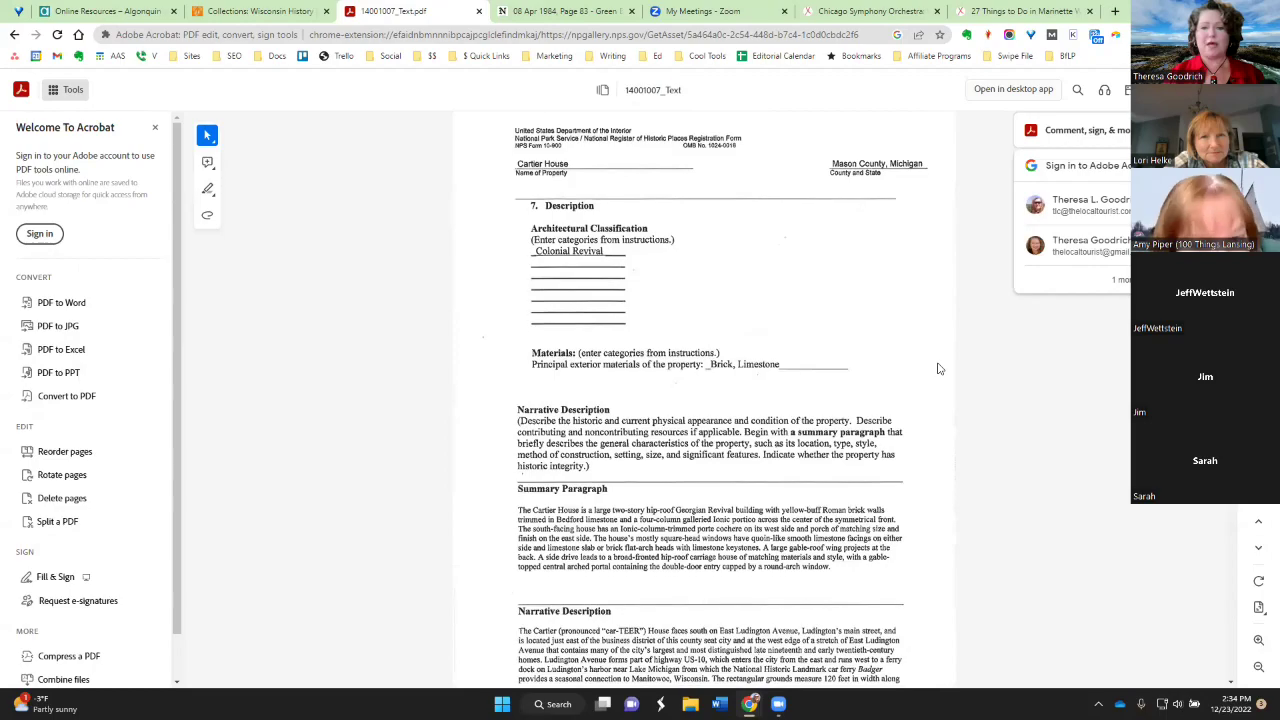
pyautogui.scroll(-5, 938, 369)
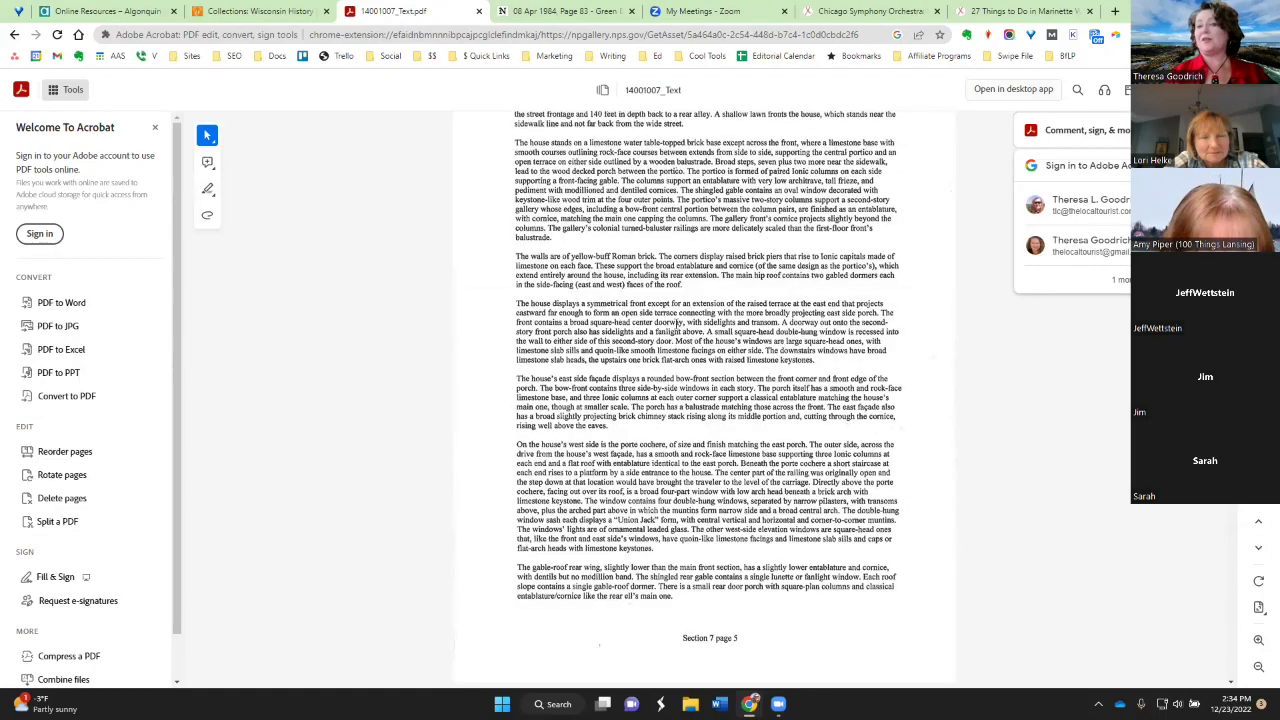
pyautogui.scroll(-5, 677, 328)
pyautogui.scroll(-10, 677, 328)
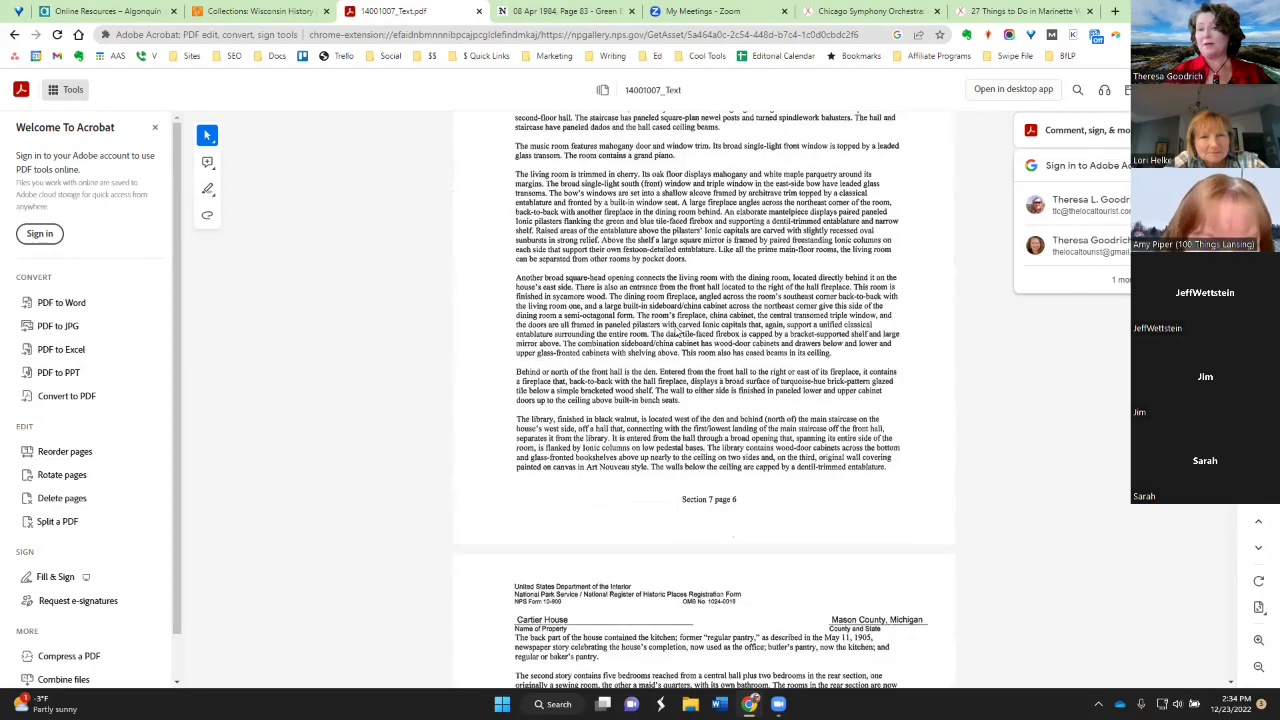
pyautogui.scroll(-1, 677, 328)
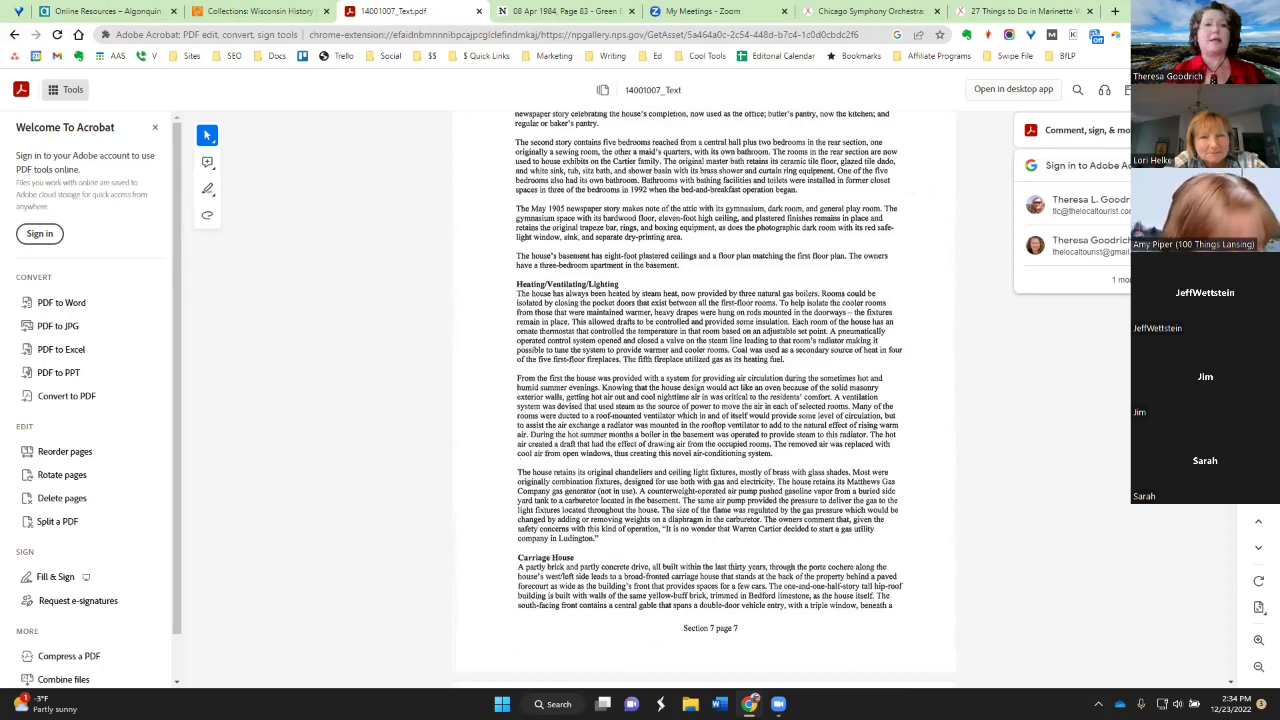
pyautogui.click(266, 22)
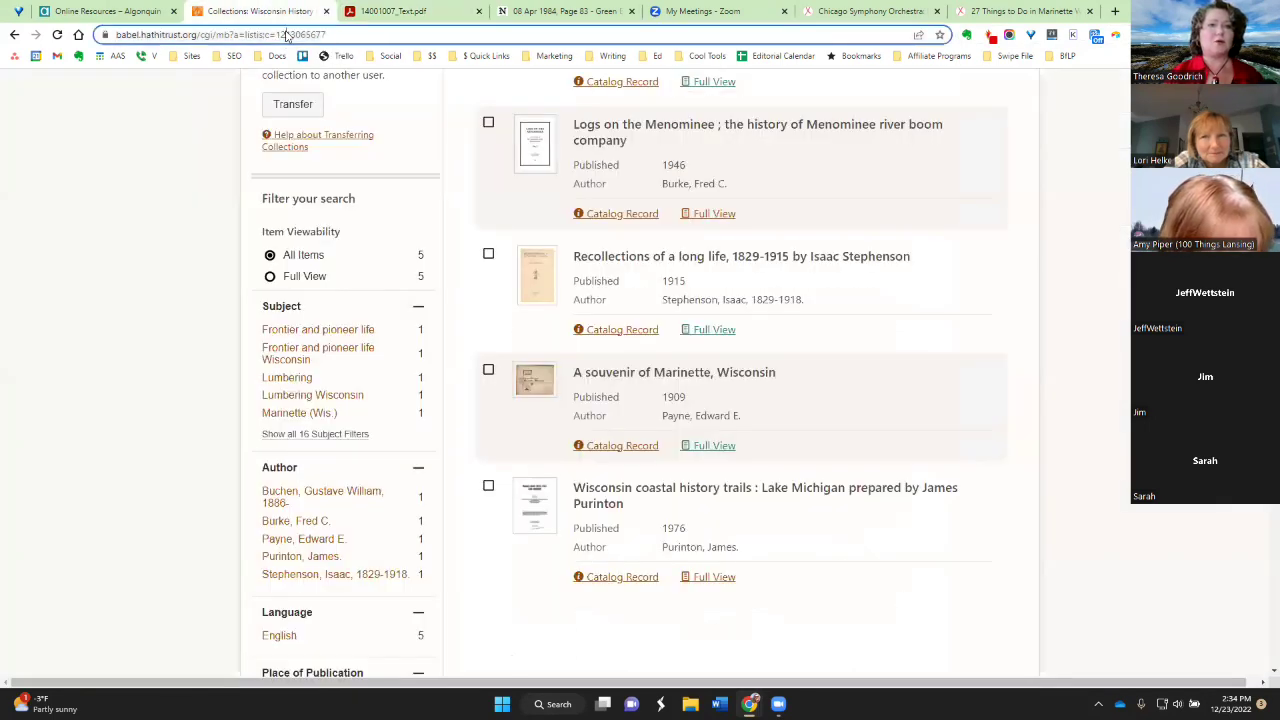
# Google 'marie von bruenchenhein' and open Raw Vision's 'Interrogating an Enigma' article
pyautogui.click(286, 36)
pyautogui.write('marie v')
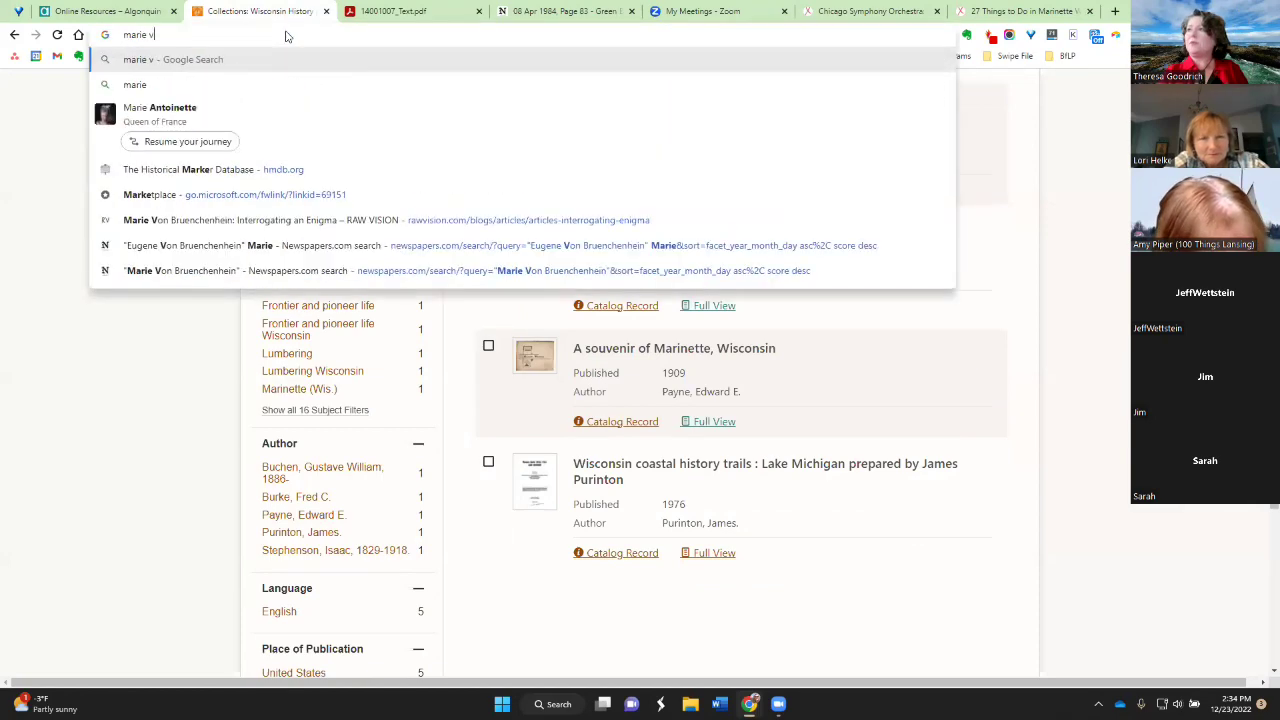
pyautogui.write('on bru')
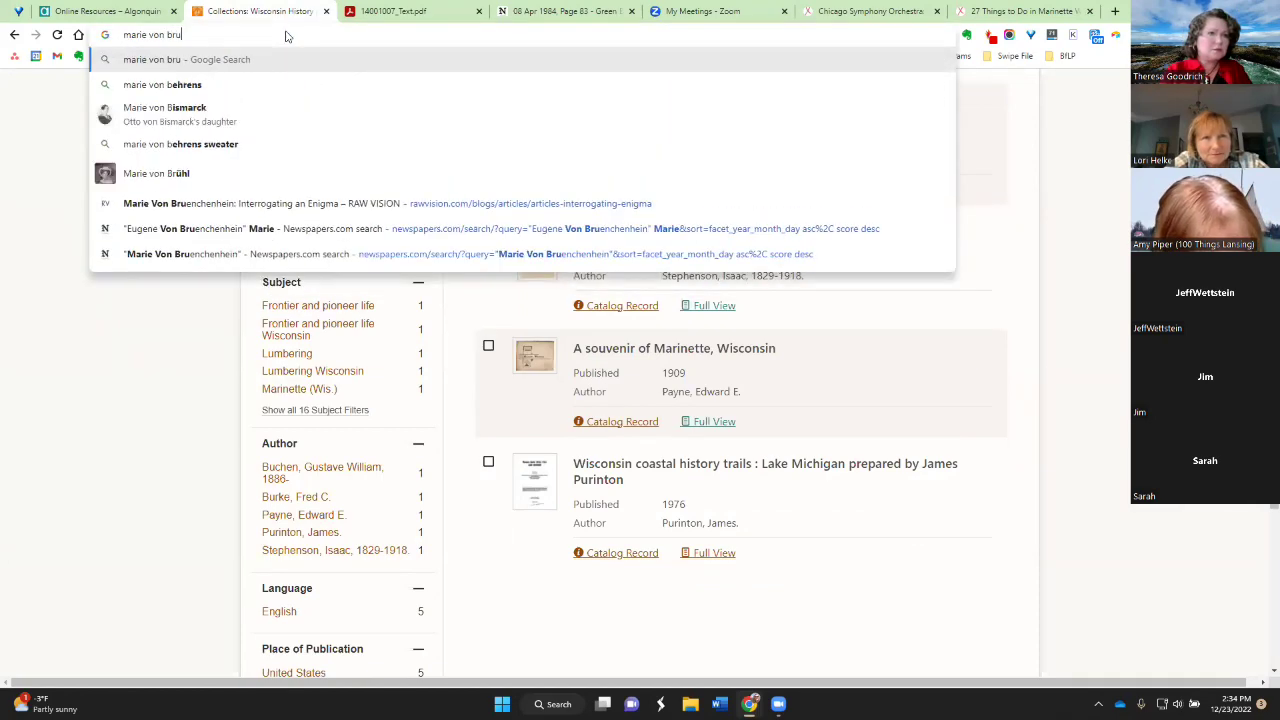
pyautogui.click(250, 84)
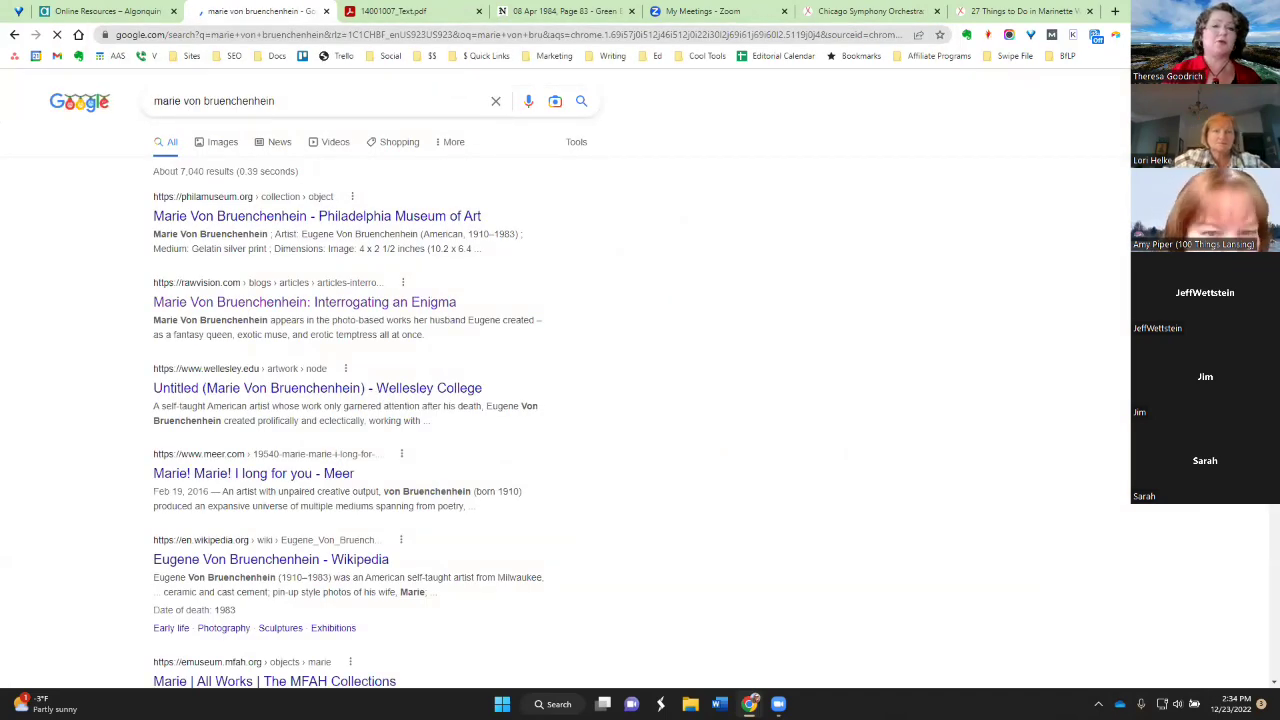
pyautogui.click(237, 308)
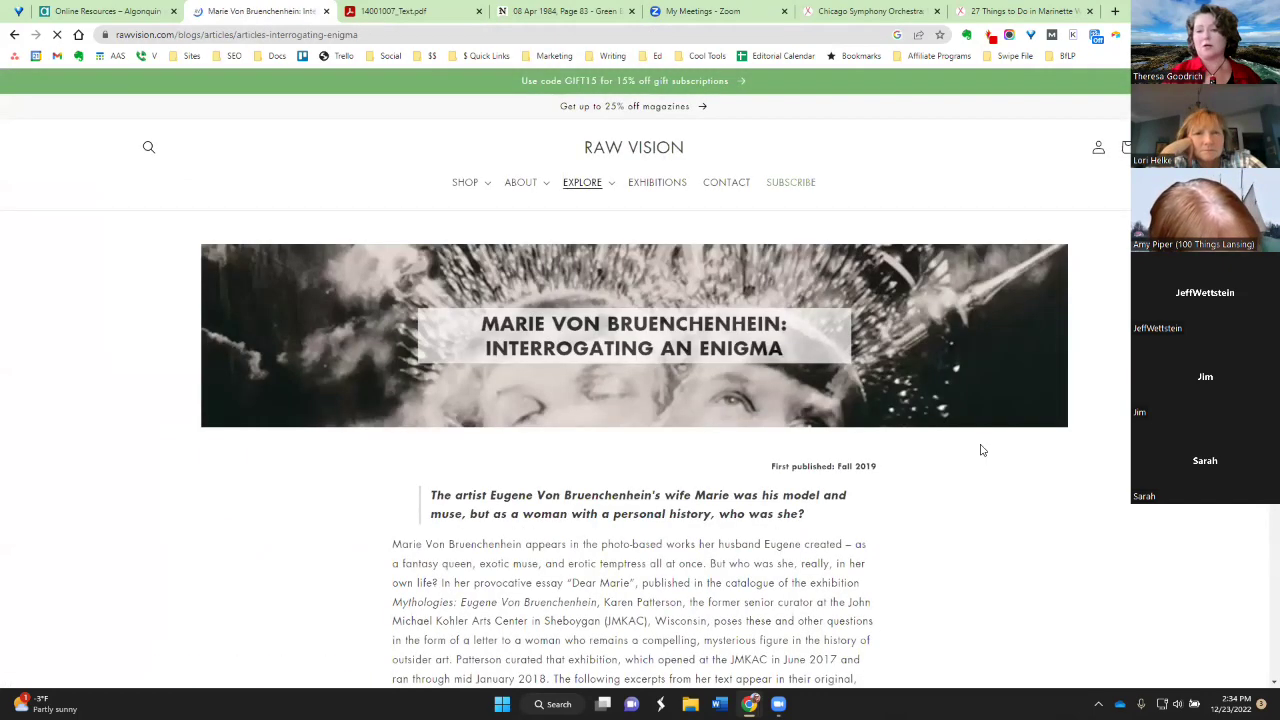
# Read to the extract's end, which points to the full article in Raw Vision #103
pyautogui.scroll(-3, 660, 575)
pyautogui.scroll(-6, 657, 568)
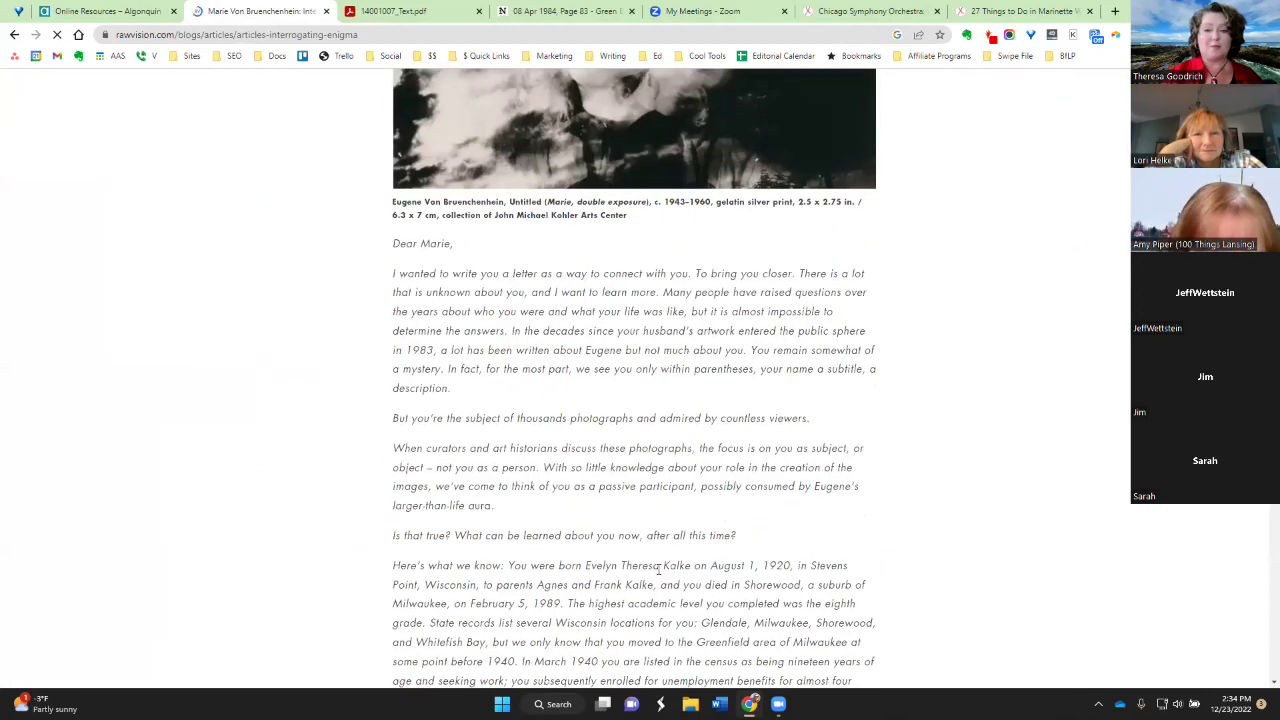
pyautogui.scroll(-2, 659, 570)
pyautogui.scroll(-1, 659, 574)
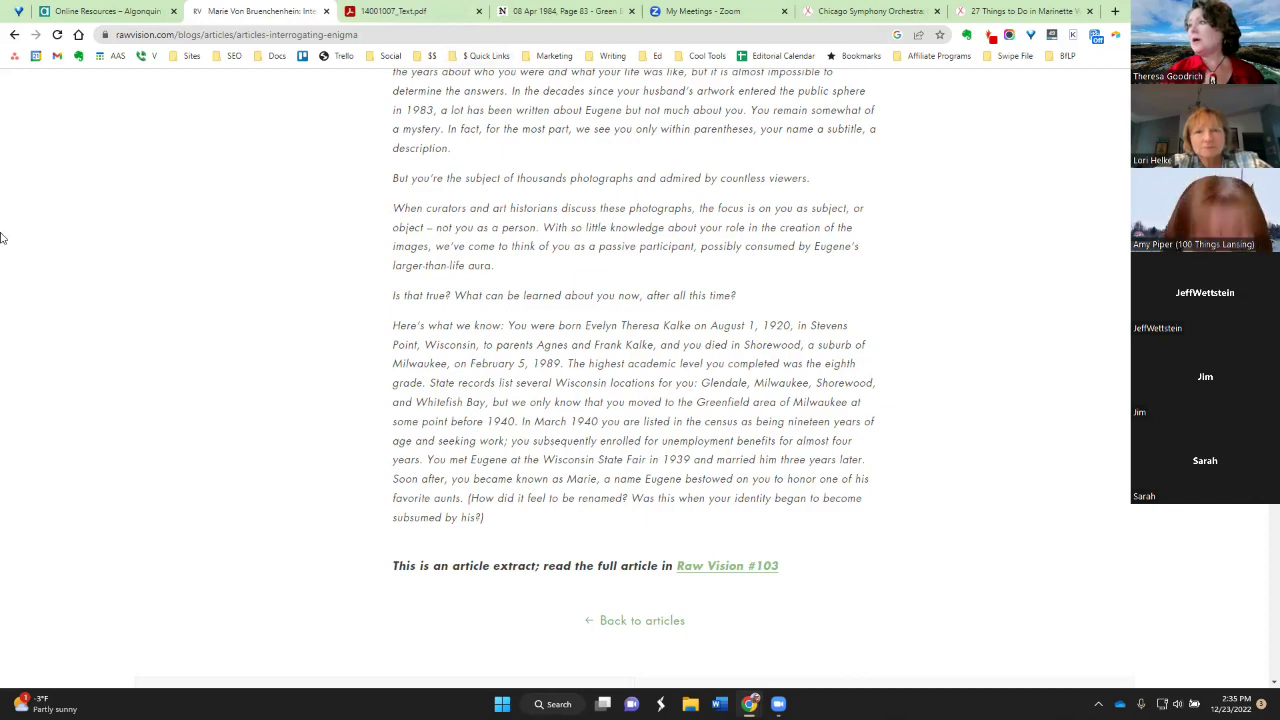
pyautogui.click(421, 39)
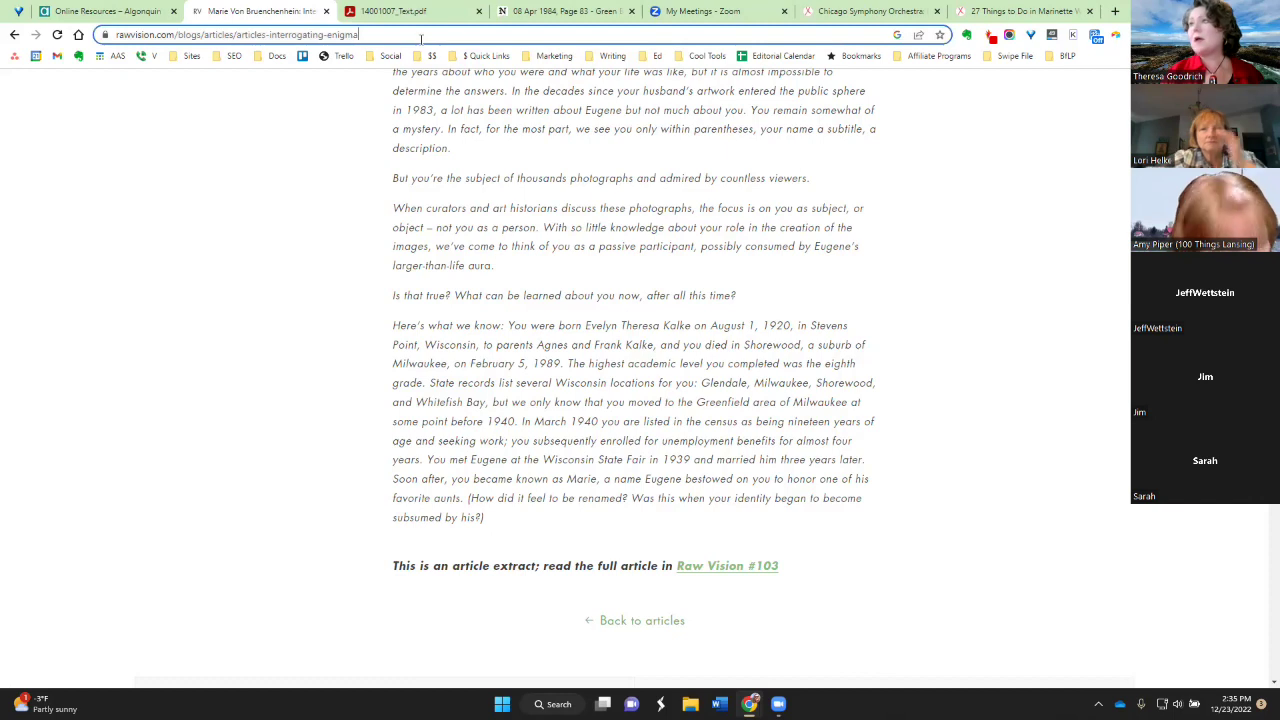